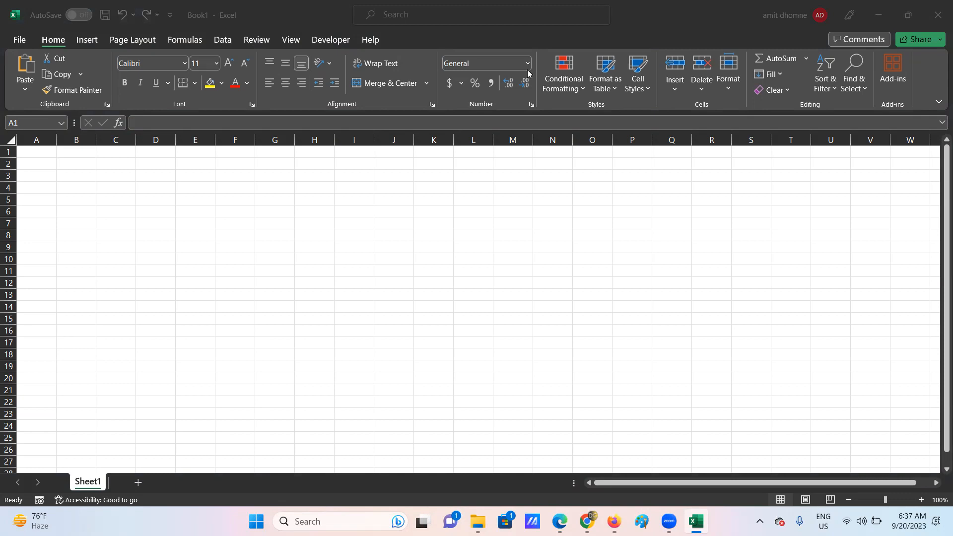
# - Select cells A1 and C10 in the blank Excel workbook, then open a new Paint window
pyautogui.click(45, 150)
pyautogui.click(727, 305)
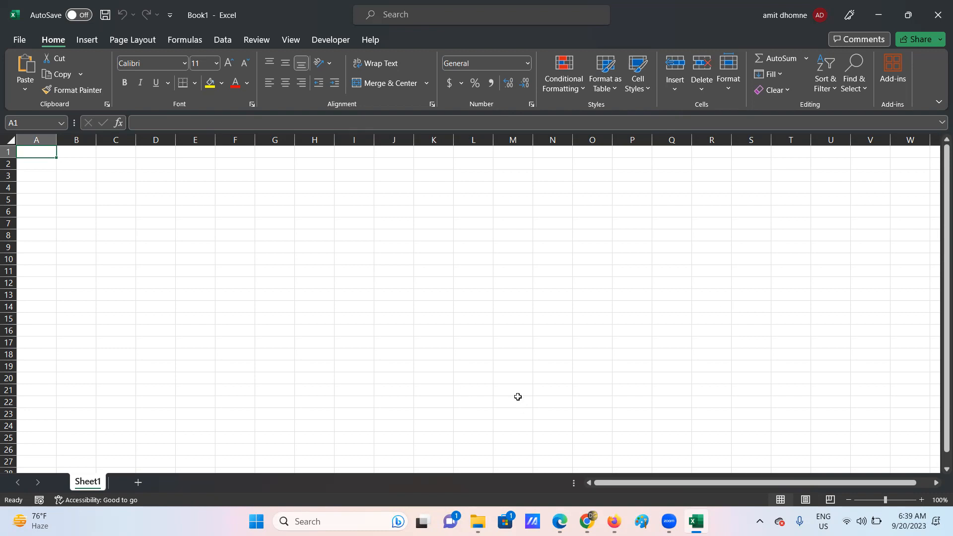
pyautogui.click(124, 263)
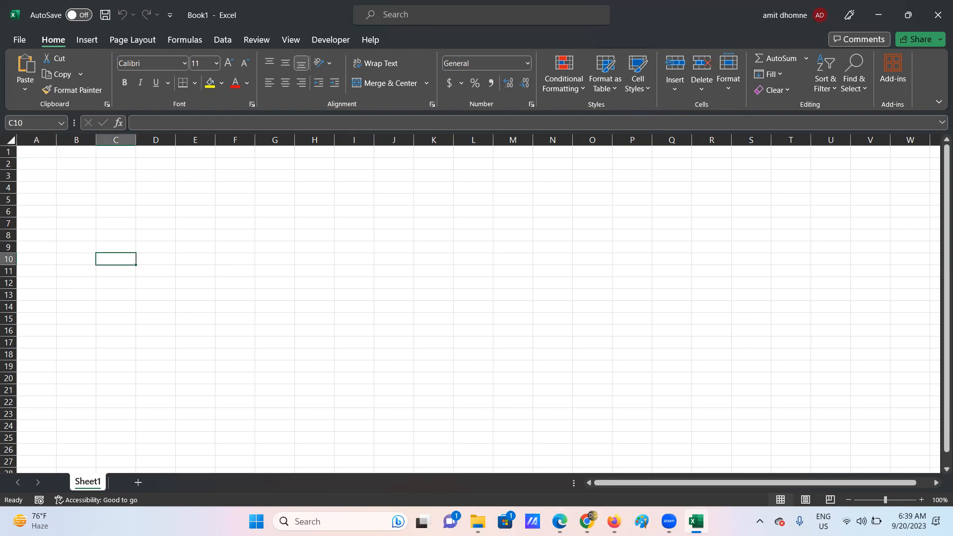
pyautogui.click(641, 521)
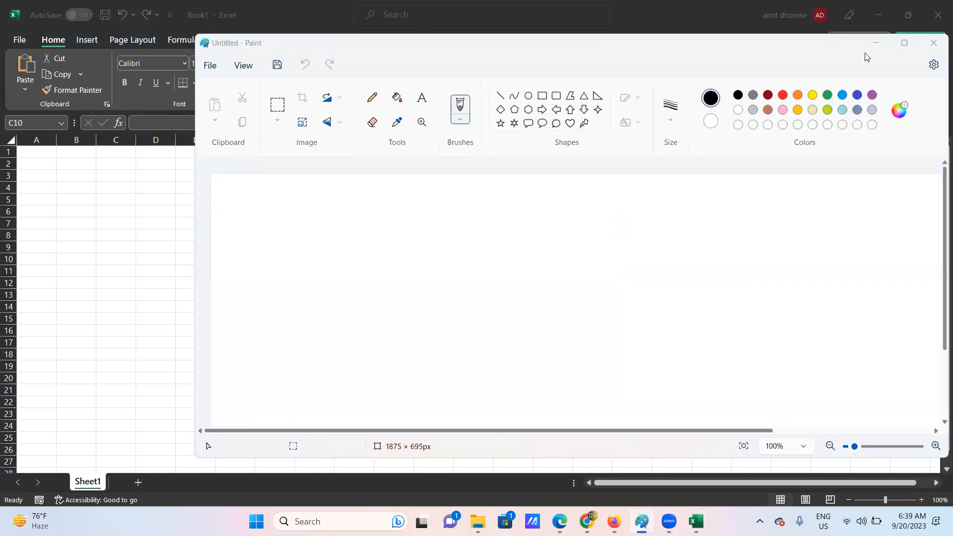
# - Maximize Paint and draw a large text box on the canvas
pyautogui.click(904, 43)
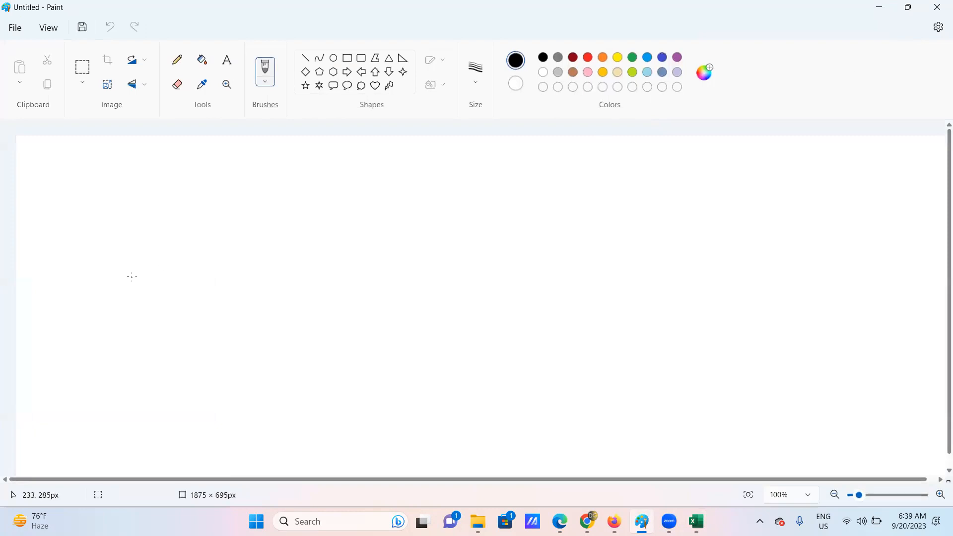
pyautogui.moveTo(94, 190); pyautogui.dragTo(94, 190)
pyautogui.click(227, 61)
pyautogui.moveTo(47, 212); pyautogui.dragTo(610, 419)
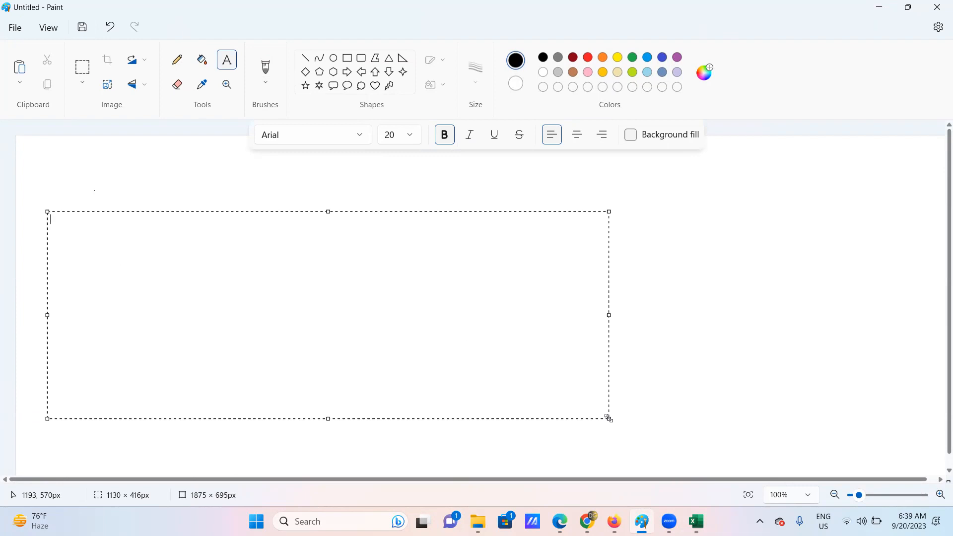
# - Write 12, 12, 13, 141, 53 on separate lines plus 'addition, product', then enlarge the box
pyautogui.write('12')
pyautogui.press('Return')
pyautogui.write('12')
pyautogui.press('Return')
pyautogui.write('13')
pyautogui.press('Return')
pyautogui.write('141')
pyautogui.press('Return')
pyautogui.write('53')
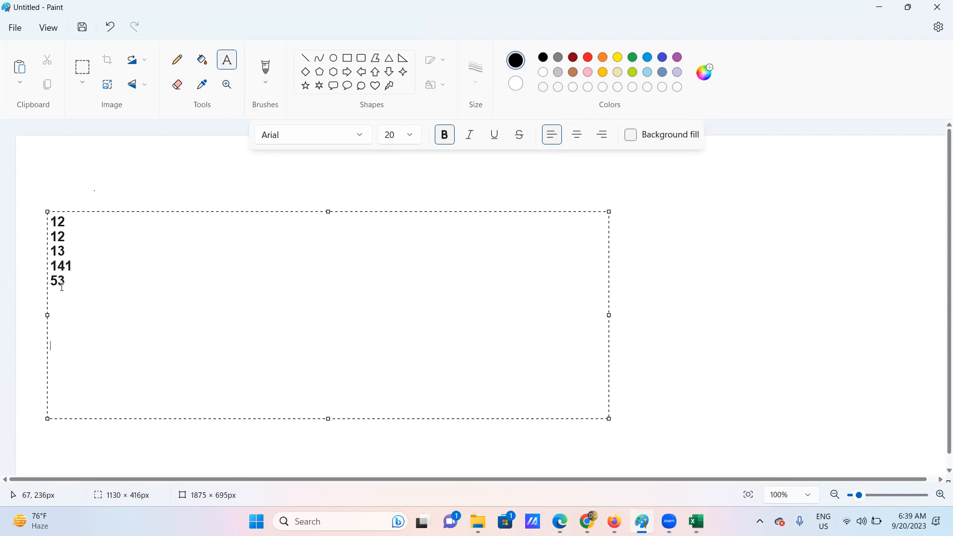
pyautogui.write('addition, product')
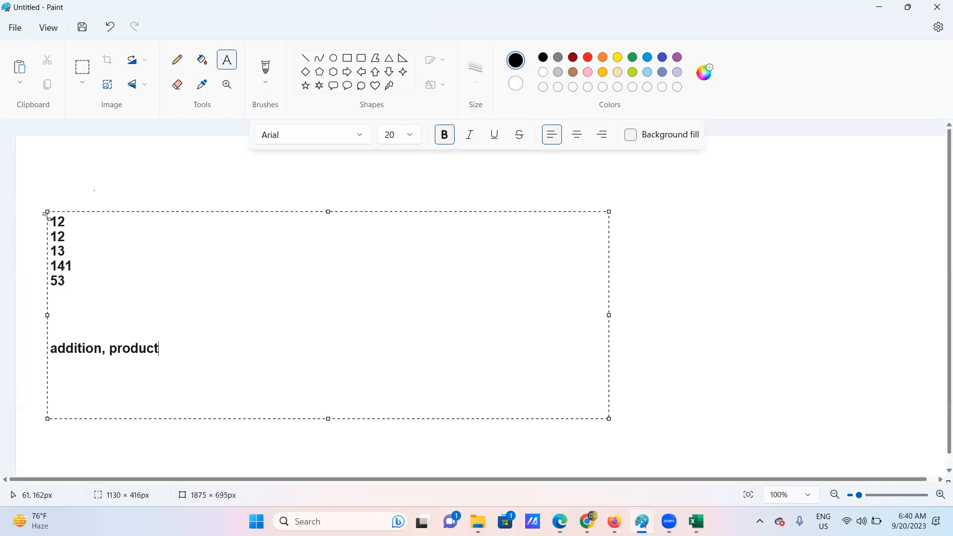
pyautogui.moveTo(47, 215); pyautogui.dragTo(45, 142)
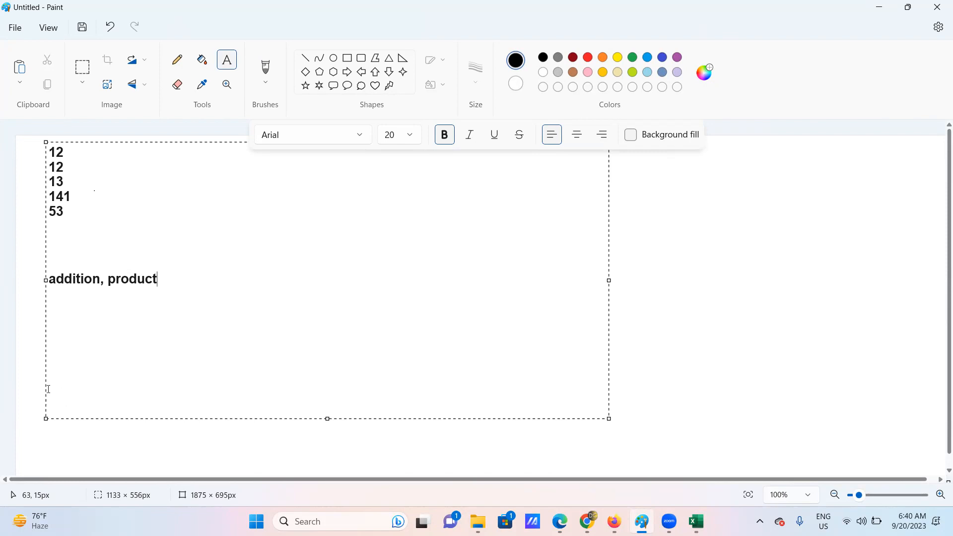
# - In Excel, enter the header 'data' in A1 and widen column A
pyautogui.click(696, 521)
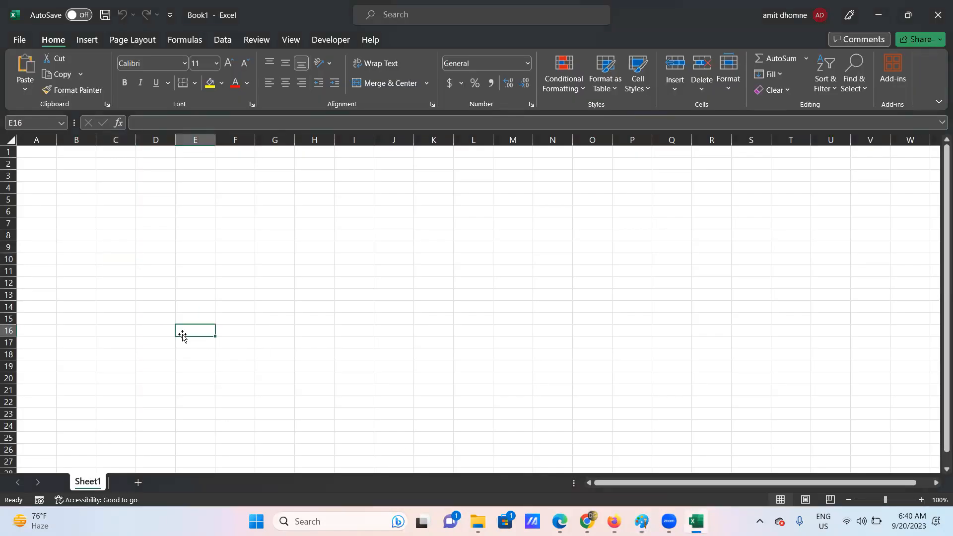
pyautogui.click(32, 156)
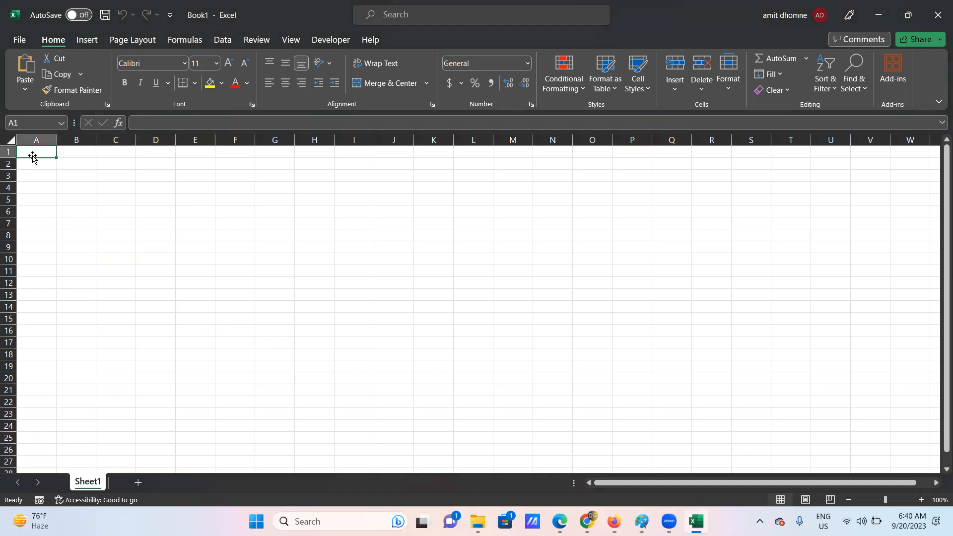
pyautogui.write('data')
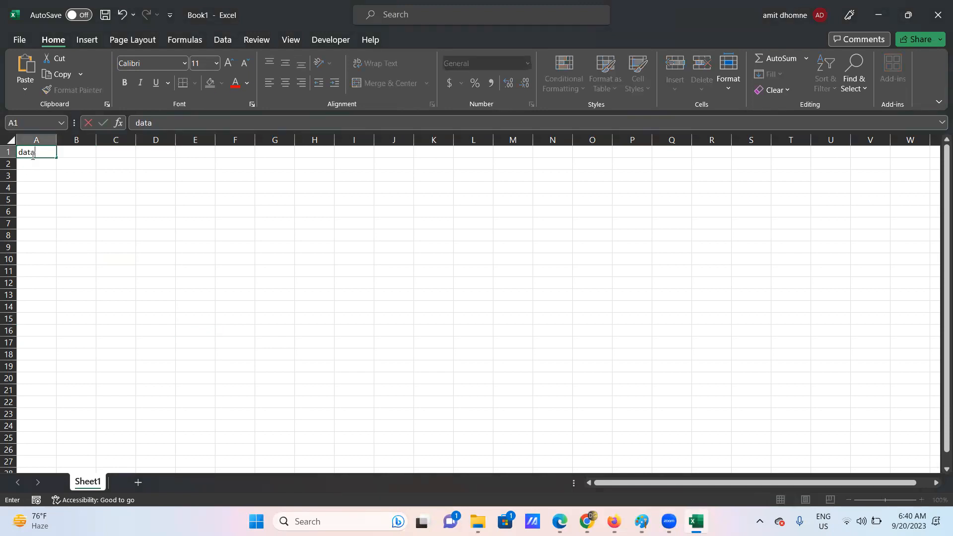
pyautogui.click(55, 138)
pyautogui.moveTo(56, 140); pyautogui.dragTo(75, 143)
# - Enter 11, 12, 13, 345, 678, 78 and 98 down A2:A8
pyautogui.doubleClick(40, 165)
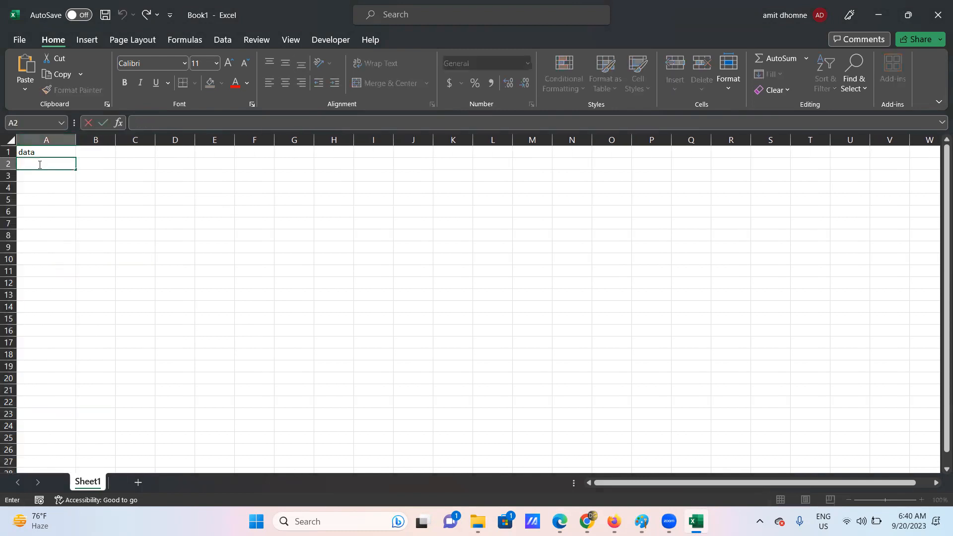
pyautogui.write('11')
pyautogui.press('Return')
pyautogui.write('12')
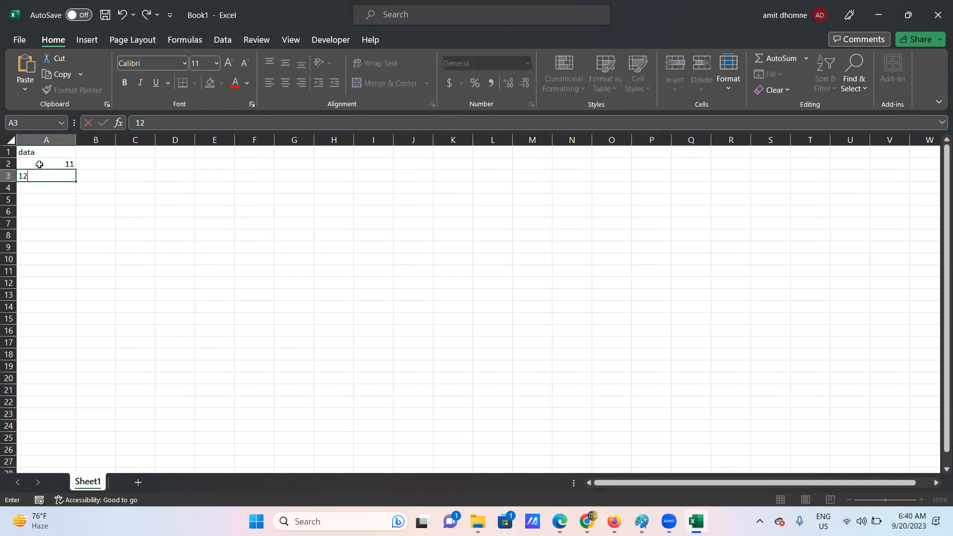
pyautogui.press('Return')
pyautogui.write('13')
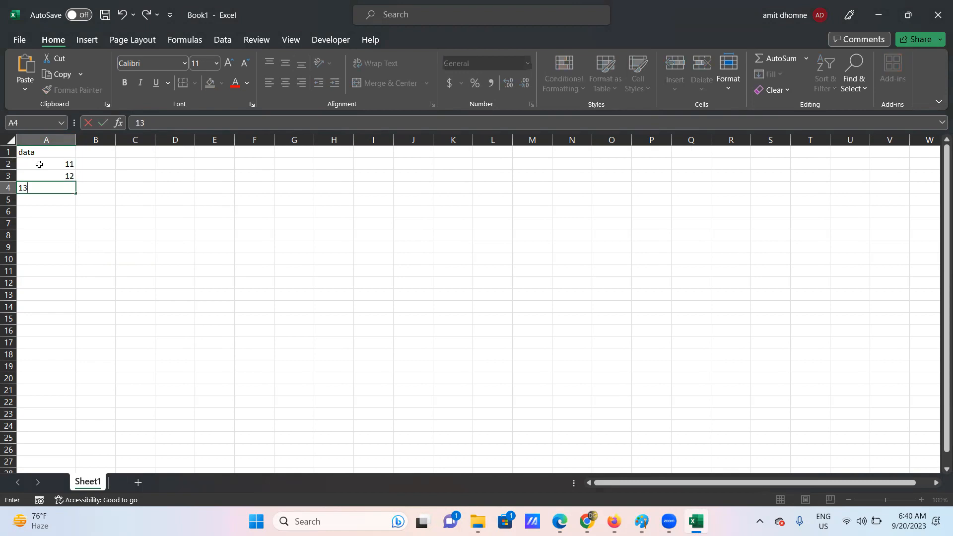
pyautogui.press('Return')
pyautogui.write('345')
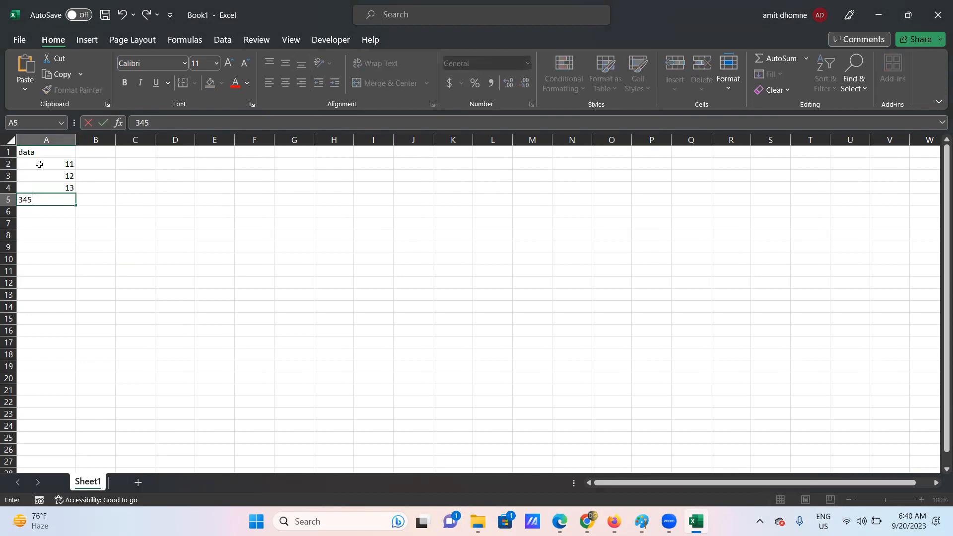
pyautogui.press('Return')
pyautogui.write('678')
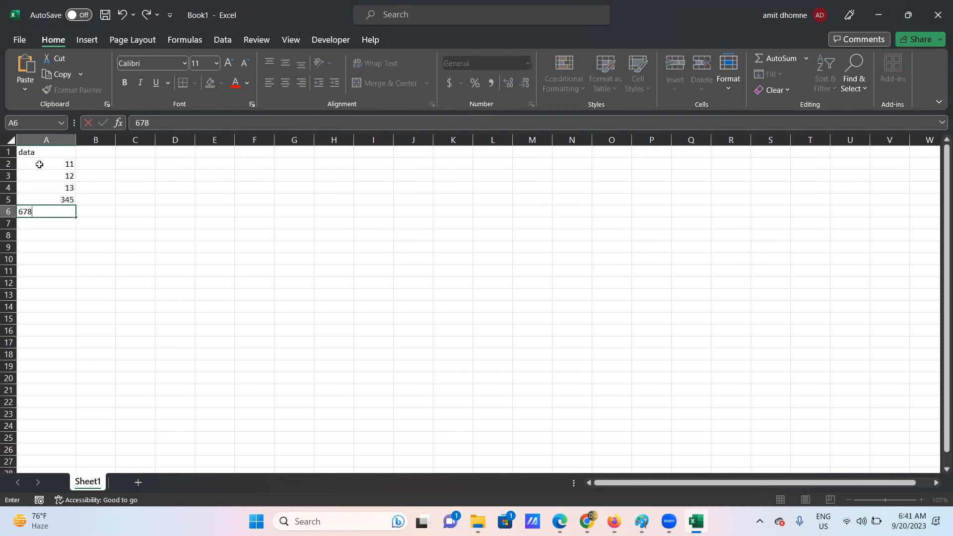
pyautogui.press('Return')
pyautogui.write('78')
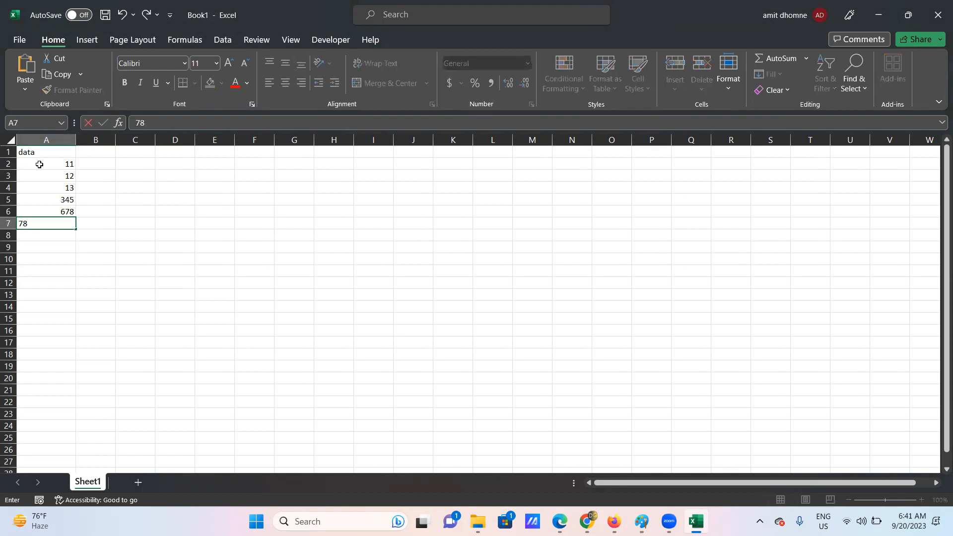
pyautogui.press('Return')
pyautogui.write('98')
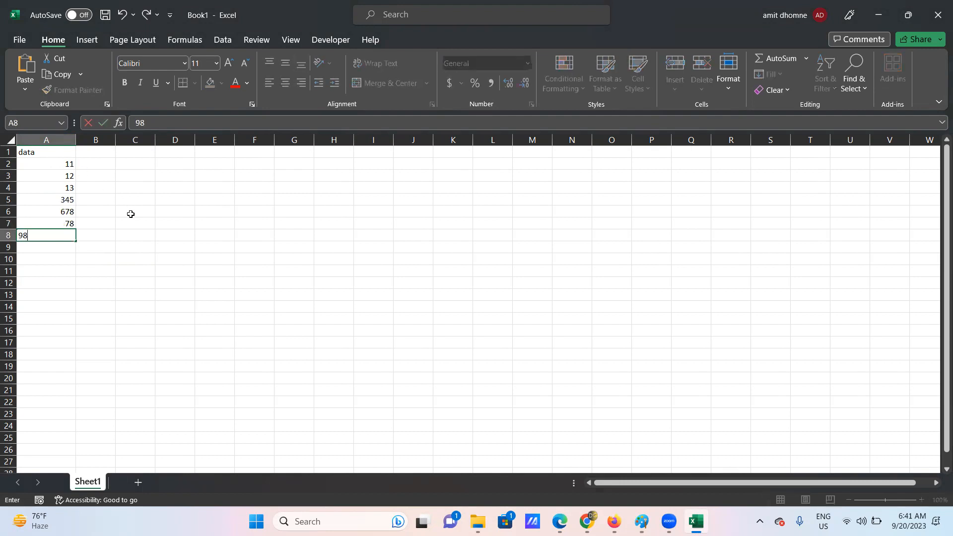
pyautogui.click(130, 213)
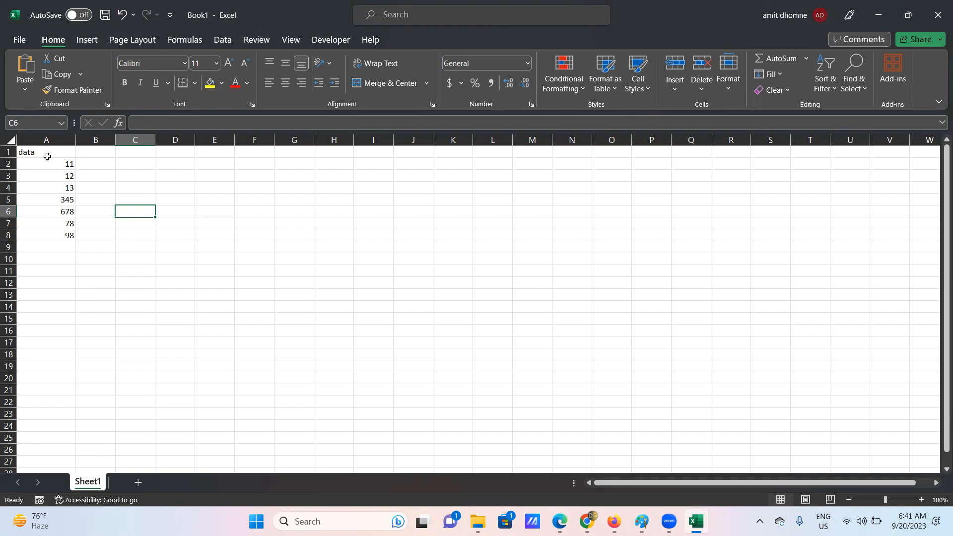
# - Select the data values A2:A8, then start editing cell A10
pyautogui.moveTo(38, 165); pyautogui.dragTo(60, 230)
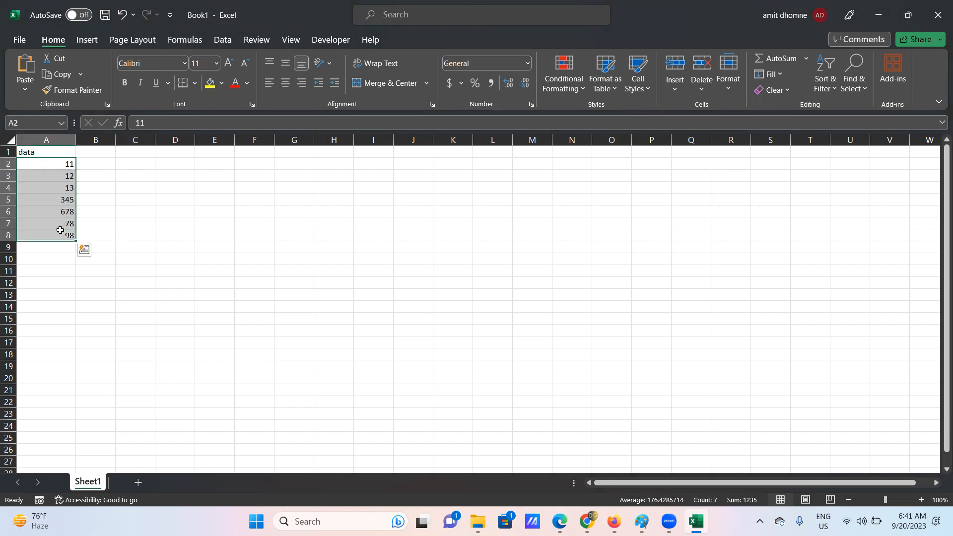
pyautogui.click(91, 178)
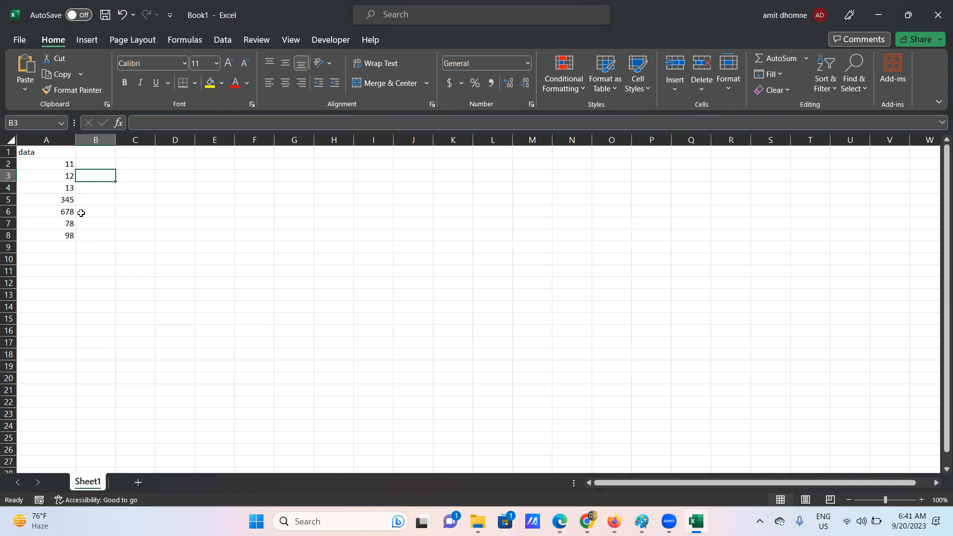
pyautogui.press('Down')
pyautogui.press('Down')
pyautogui.press('Down')
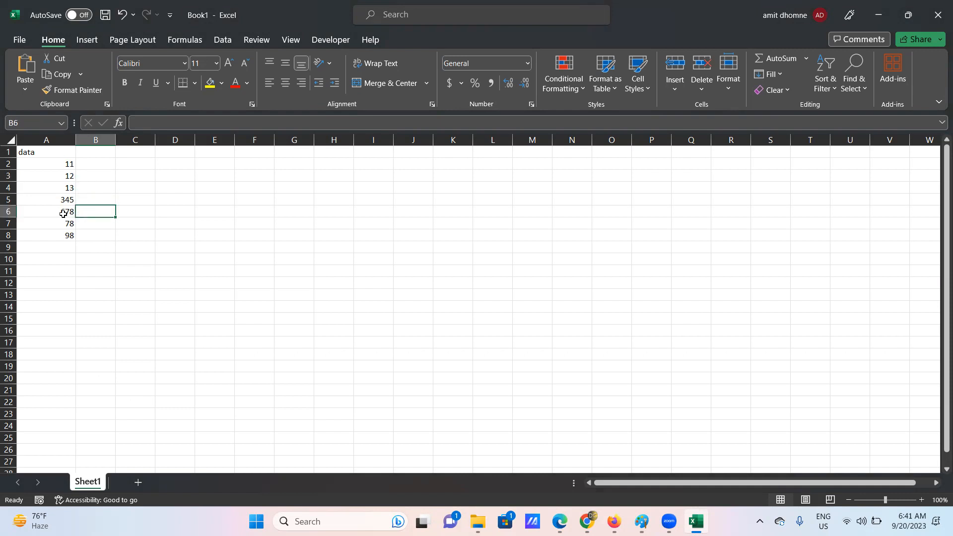
pyautogui.moveTo(38, 159); pyautogui.dragTo(46, 231)
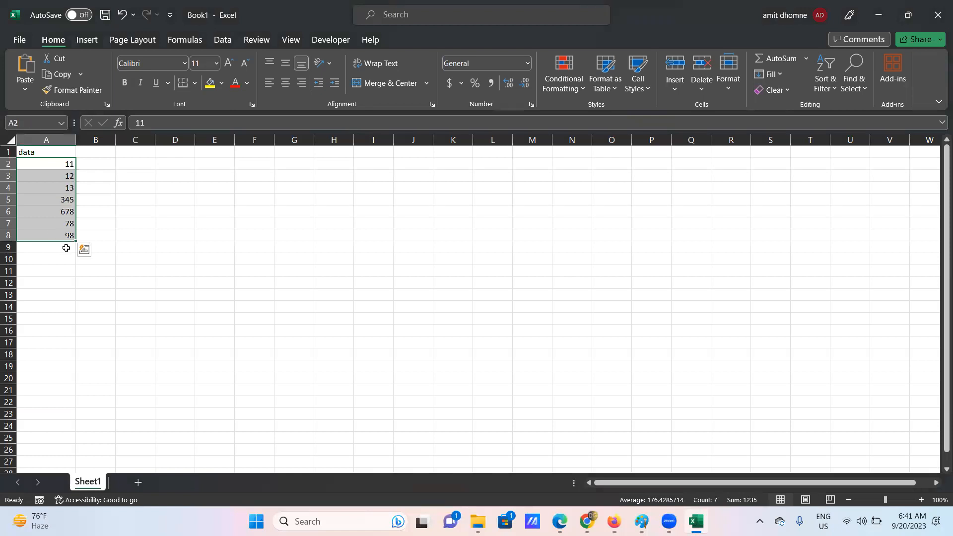
pyautogui.click(38, 248)
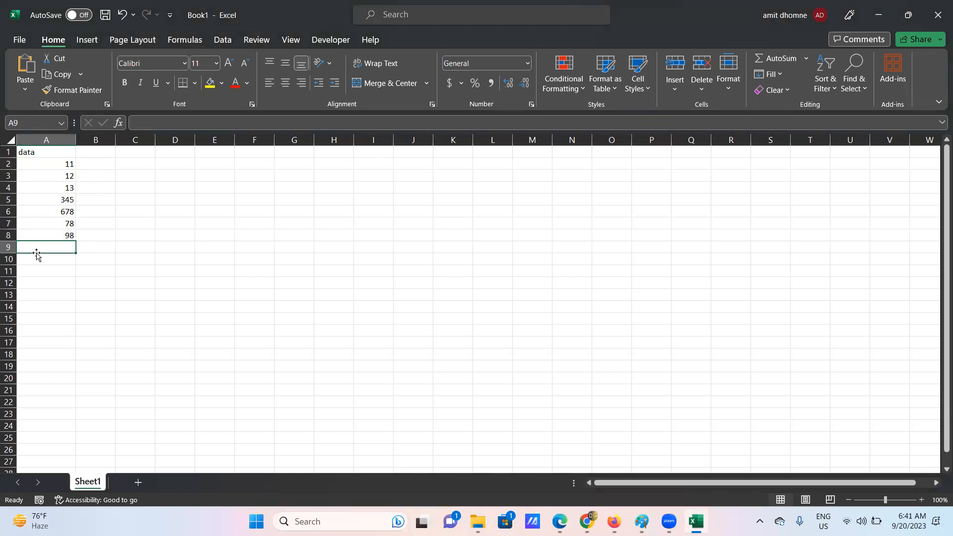
pyautogui.click(26, 260)
pyautogui.doubleClick(26, 259)
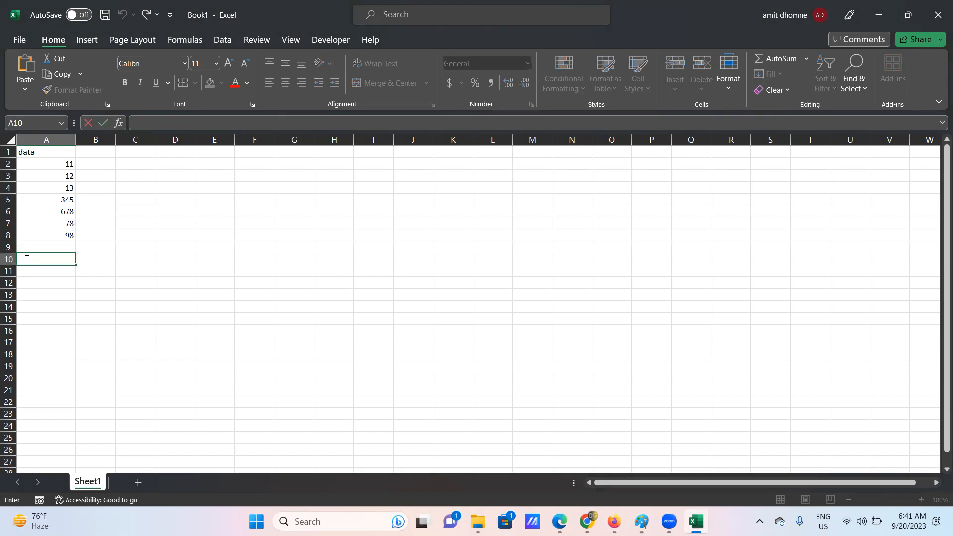
# - Start the formula =SUM( in A10 using the SUM autocomplete suggestion
pyautogui.write('=')
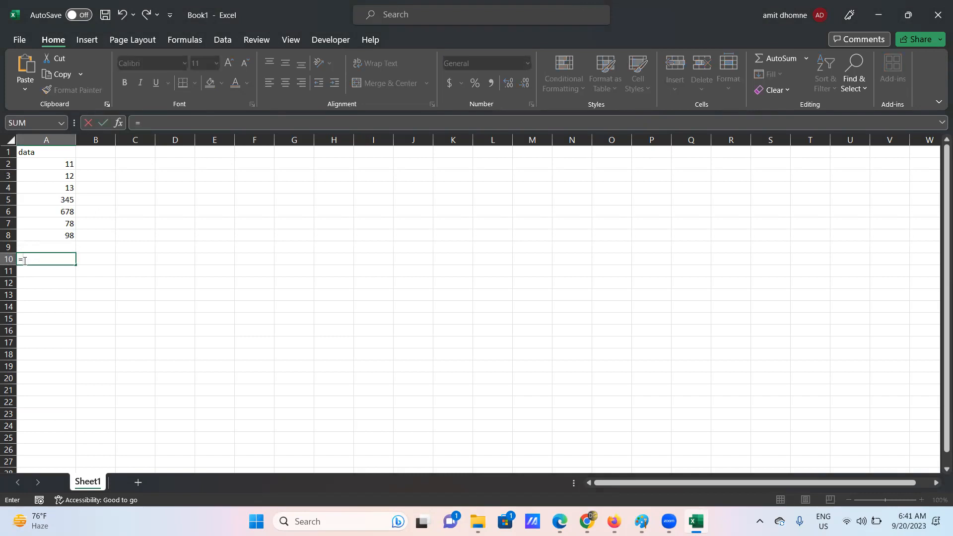
pyautogui.click(23, 260)
pyautogui.write('um')
pyautogui.press('BackSpace')
pyautogui.press('BackSpace')
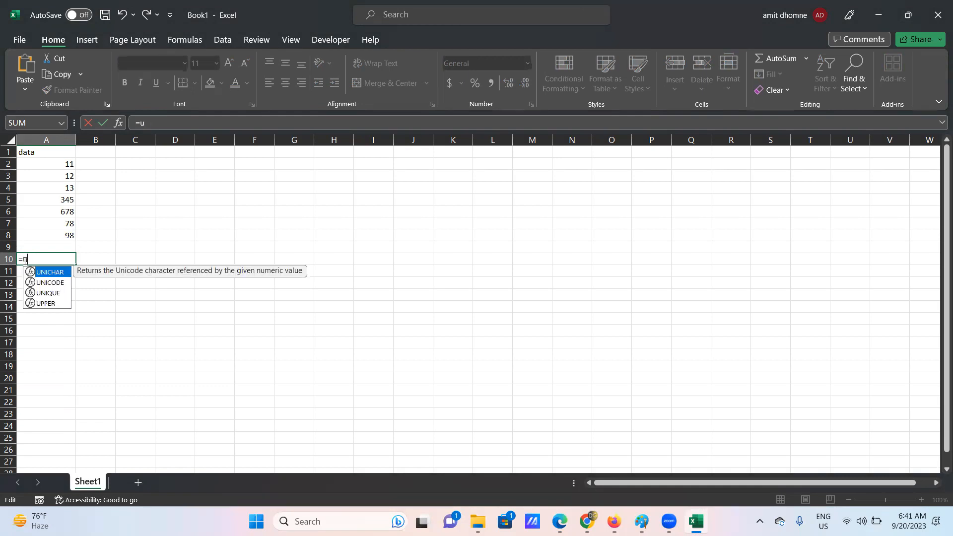
pyautogui.write('su')
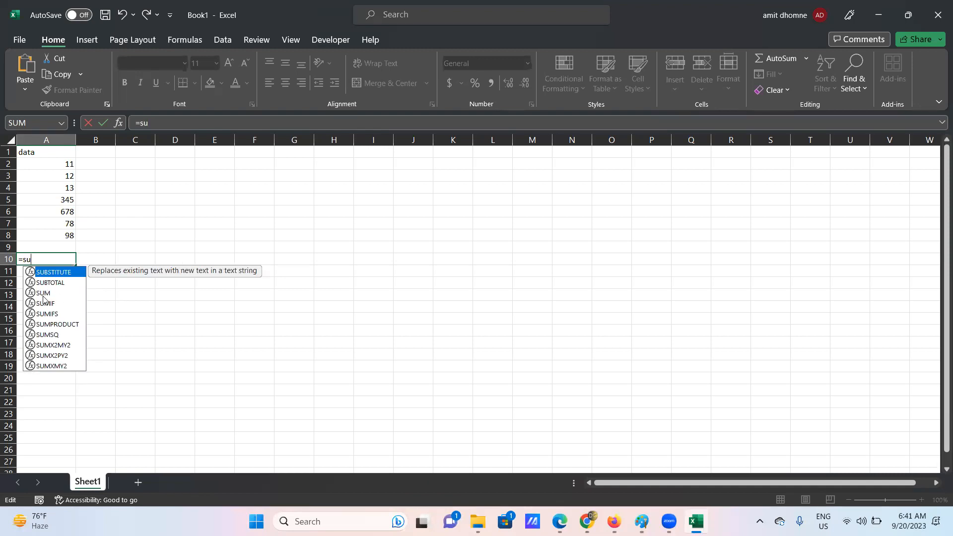
pyautogui.doubleClick(45, 293)
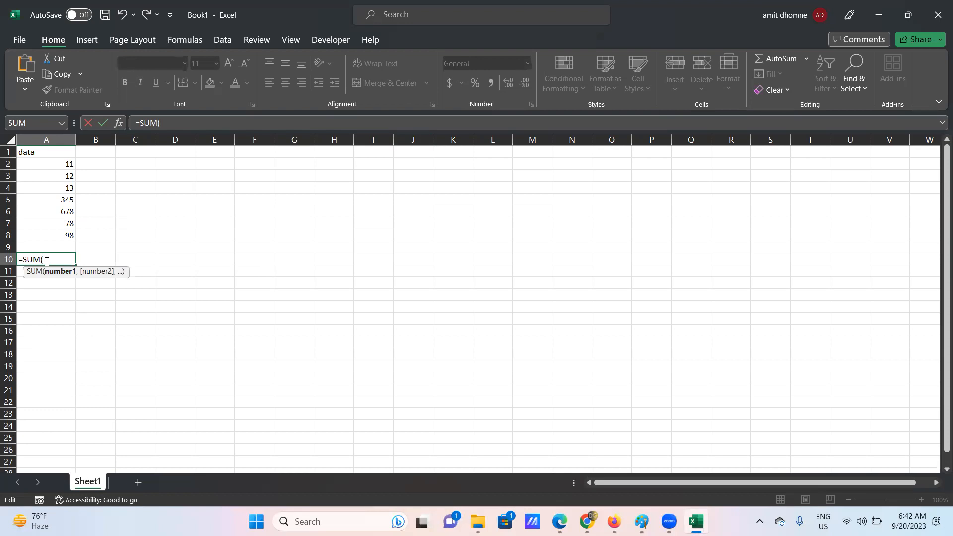
# - Add the range A2:A8 to the SUM formula in A10
pyautogui.click(52, 163)
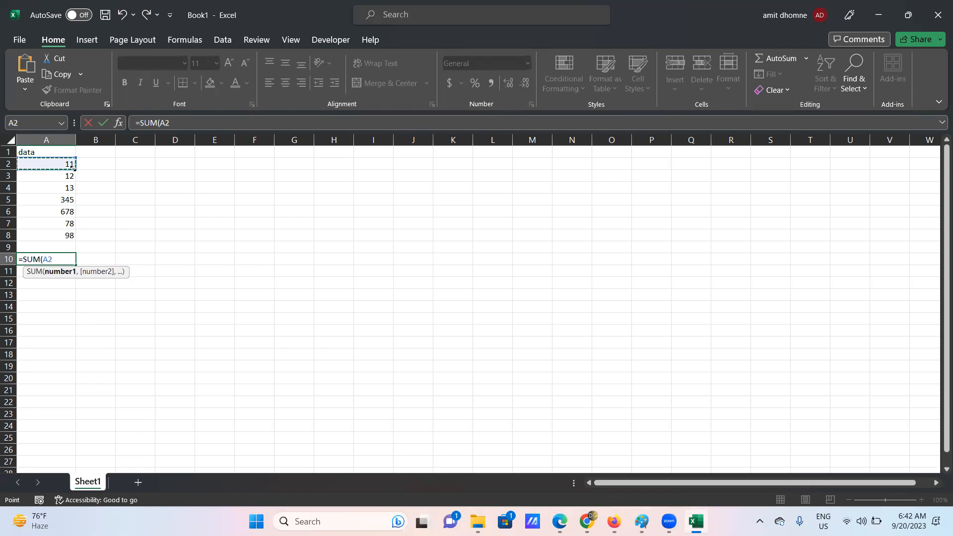
pyautogui.click(65, 176)
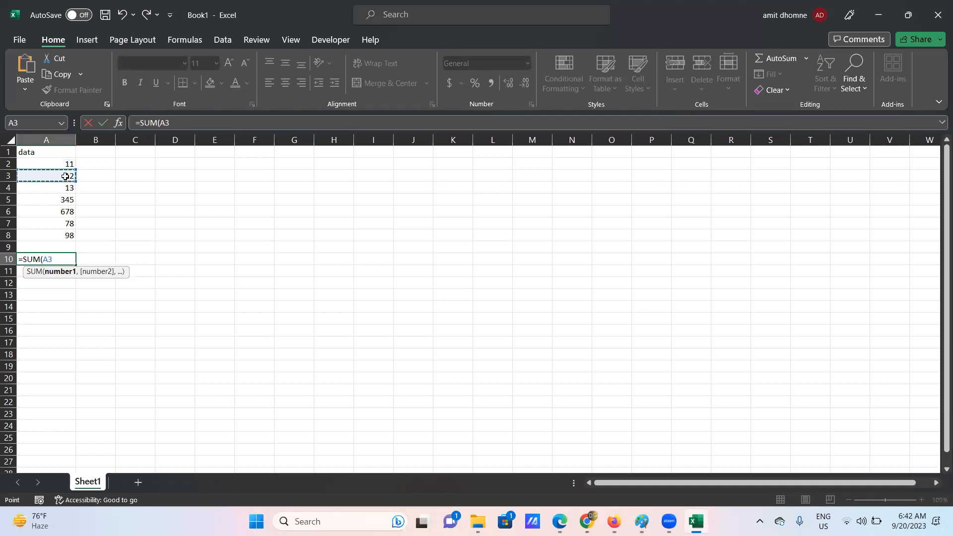
pyautogui.click(55, 165)
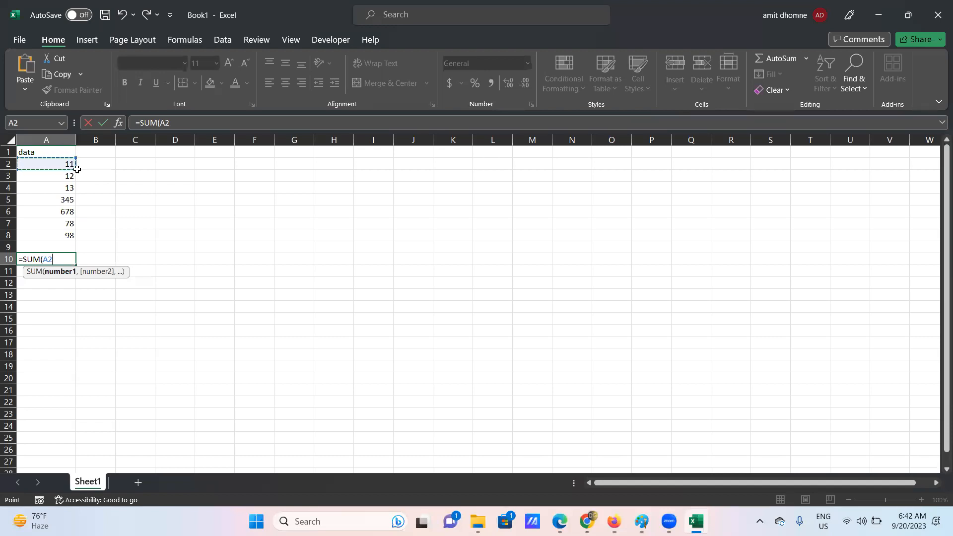
pyautogui.click(76, 167)
pyautogui.moveTo(75, 167); pyautogui.dragTo(80, 240)
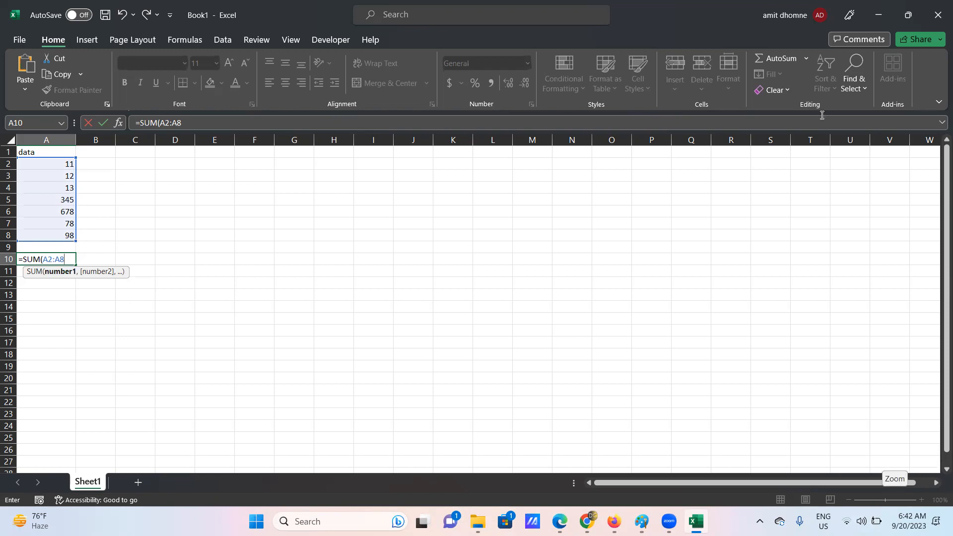
pyautogui.click(481, 54)
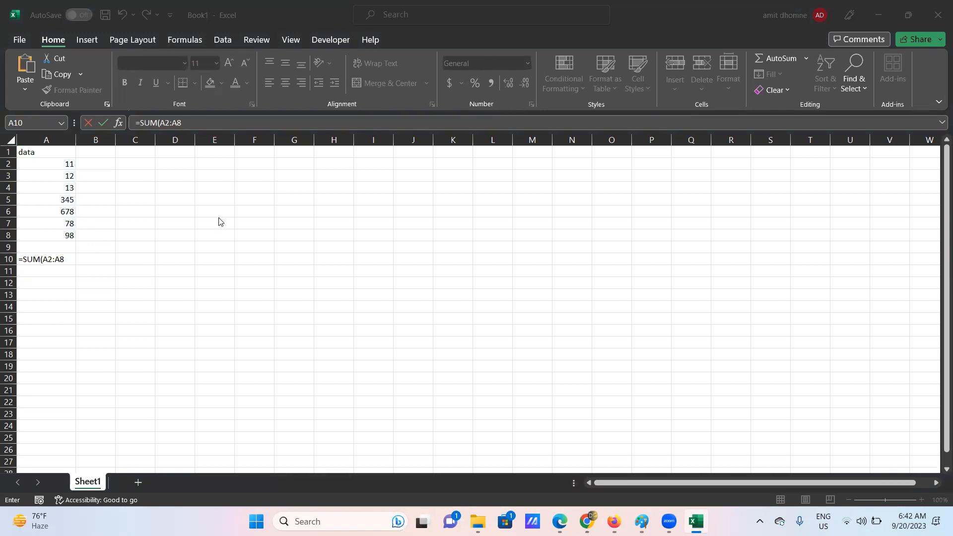
# - Reselect A2:A8 as the SUM range and commit, giving 1235 in A10
pyautogui.click(65, 260)
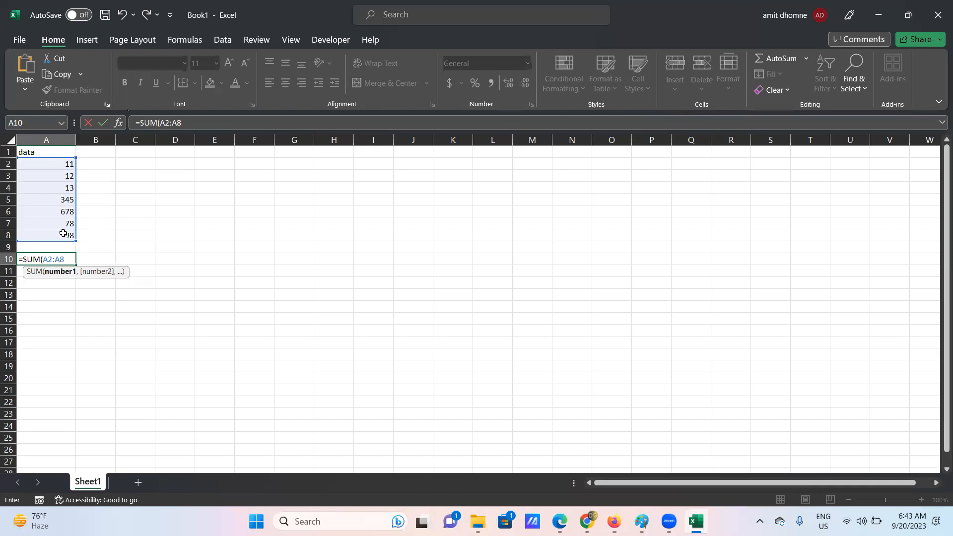
pyautogui.press('BackSpace')
pyautogui.press('BackSpace')
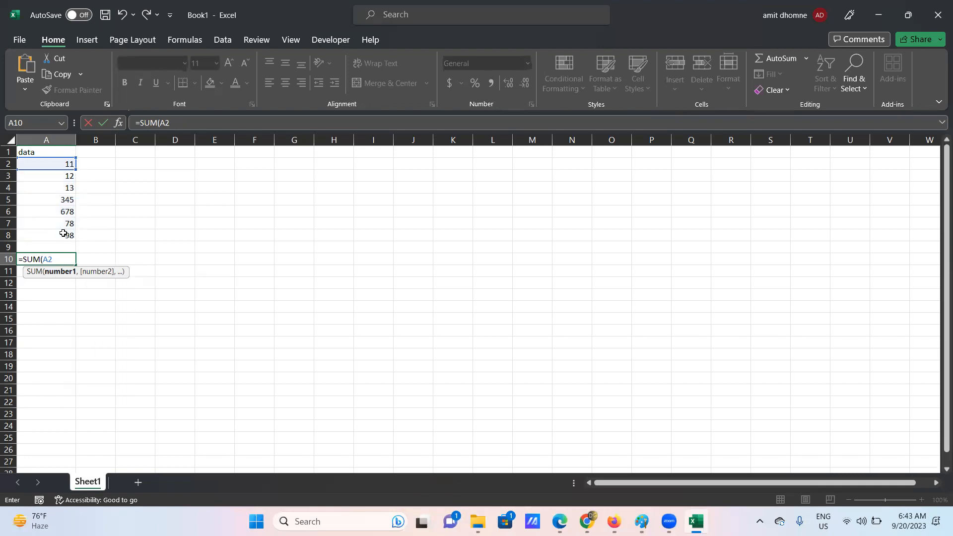
pyautogui.press('BackSpace')
pyautogui.press('BackSpace')
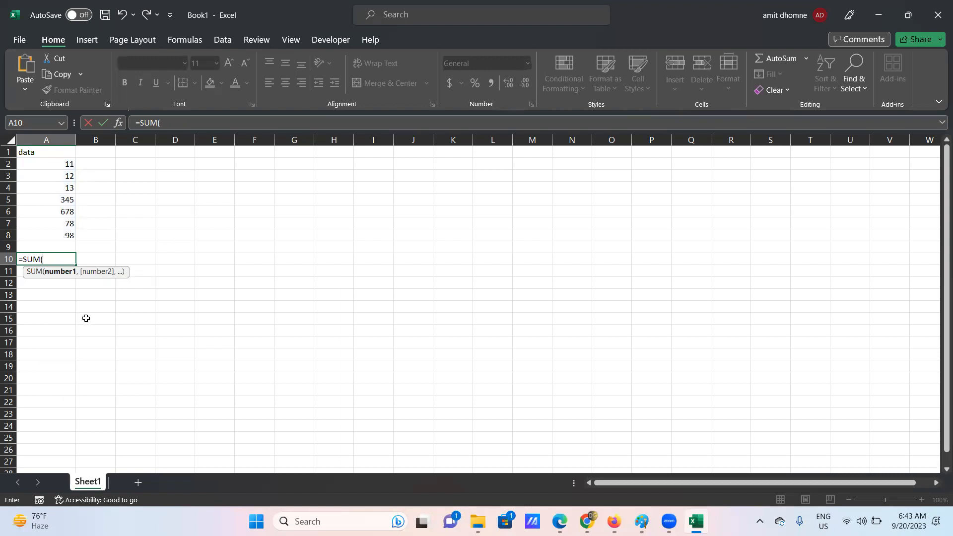
pyautogui.click(60, 164)
pyautogui.moveTo(60, 163); pyautogui.dragTo(63, 233)
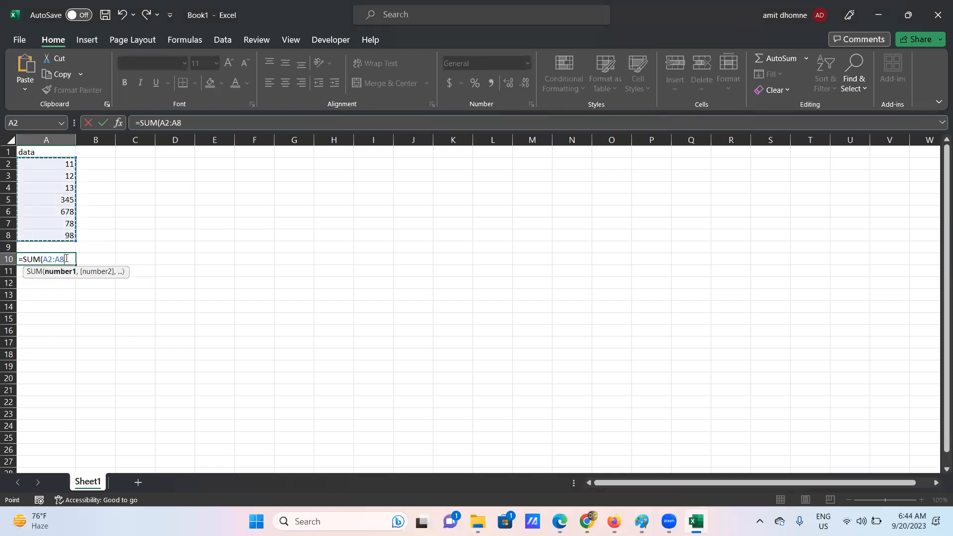
pyautogui.press('Return')
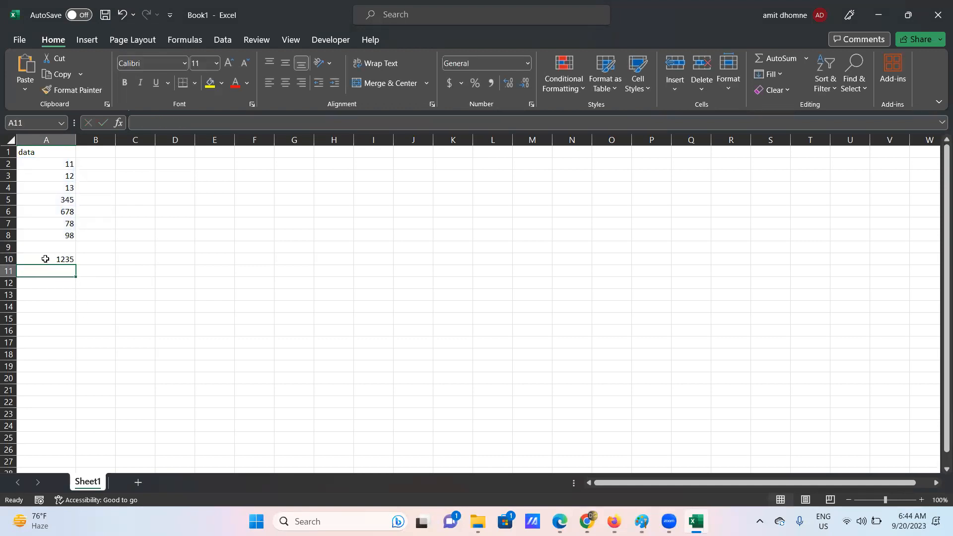
# - Label the 1235 total with 'Addition' in cell B10
pyautogui.click(47, 258)
pyautogui.click(94, 257)
pyautogui.write('=')
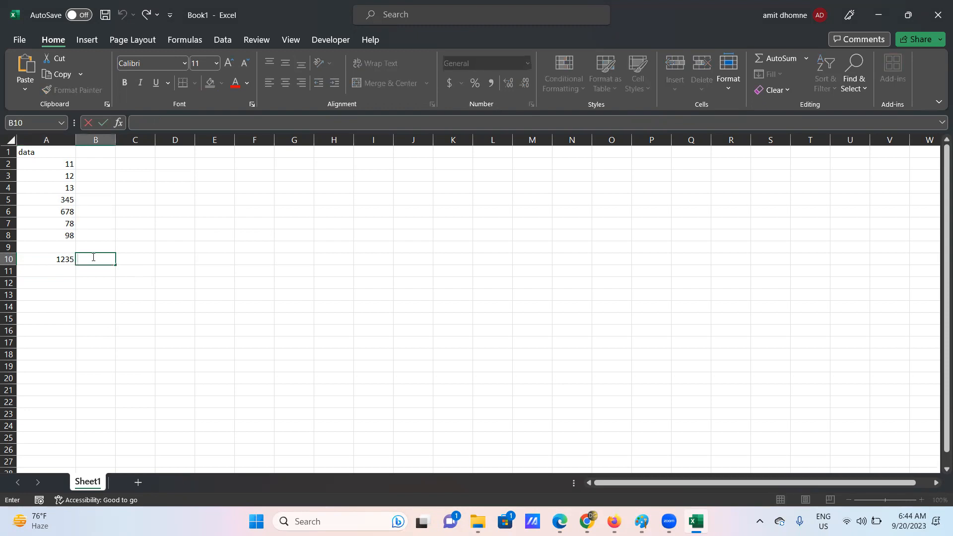
pyautogui.write('S')
pyautogui.press('BackSpace')
pyautogui.click(61, 260)
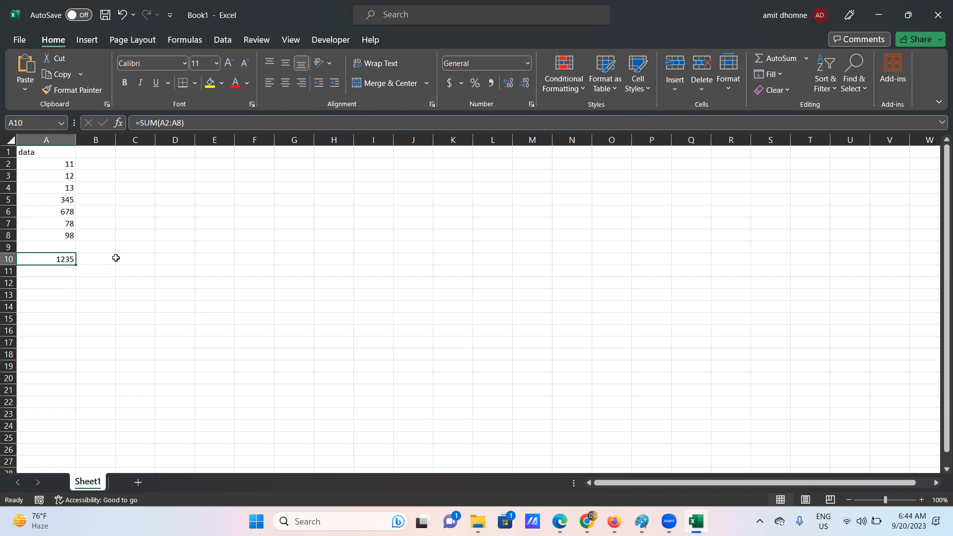
pyautogui.click(90, 258)
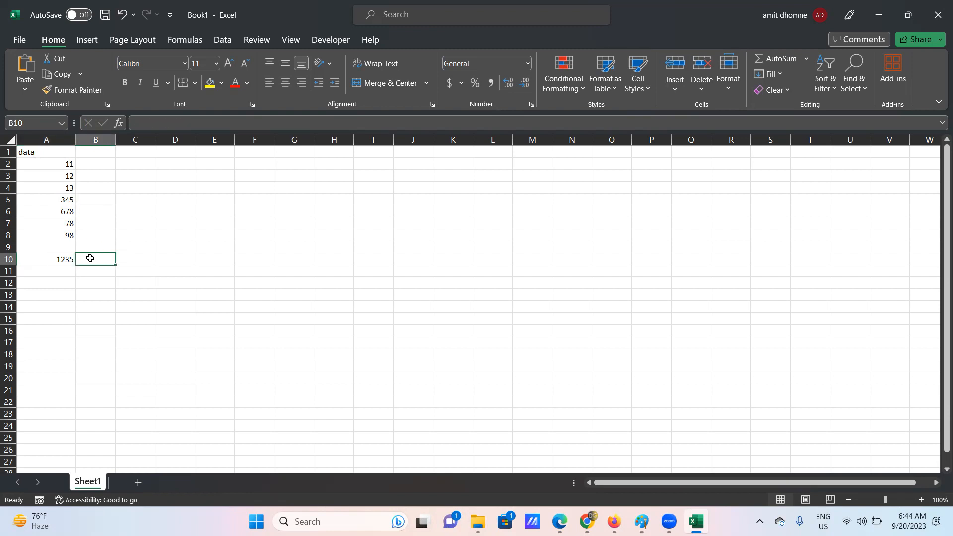
pyautogui.write('Addi')
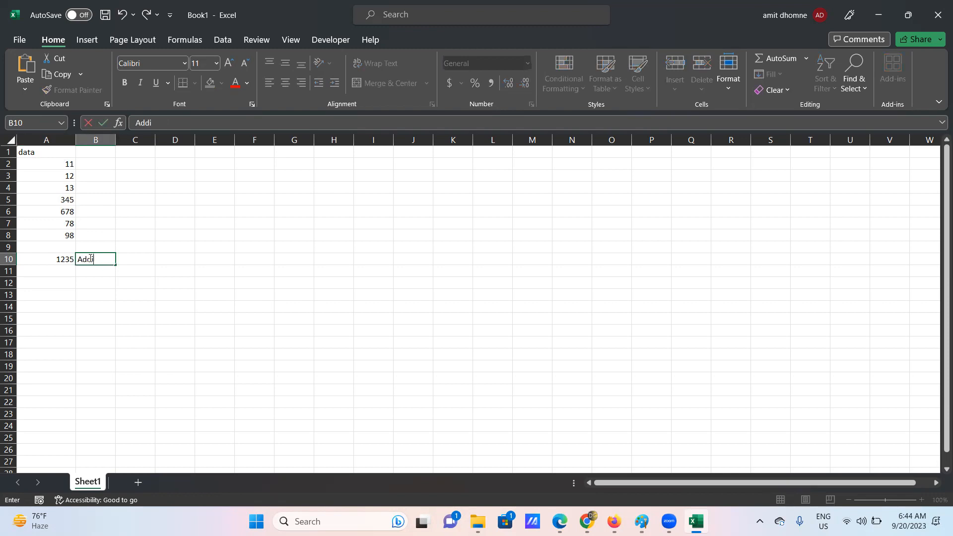
pyautogui.write('tion')
pyautogui.click(86, 271)
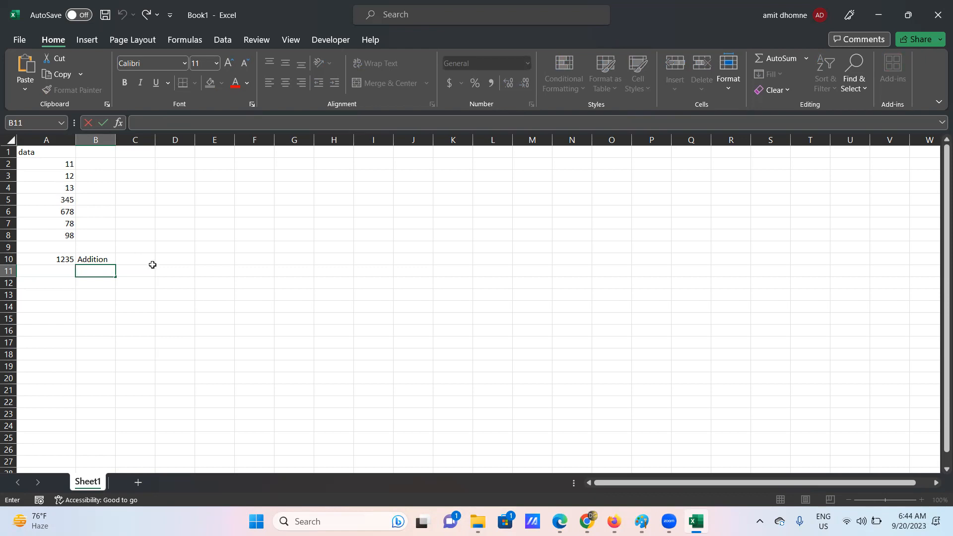
# - Label B11 'Multiply' and enter =PRODUCT(A2:A8) in A11, showing 3.06822E+12
pyautogui.write('Multiply')
pyautogui.click(37, 271)
pyautogui.write('=')
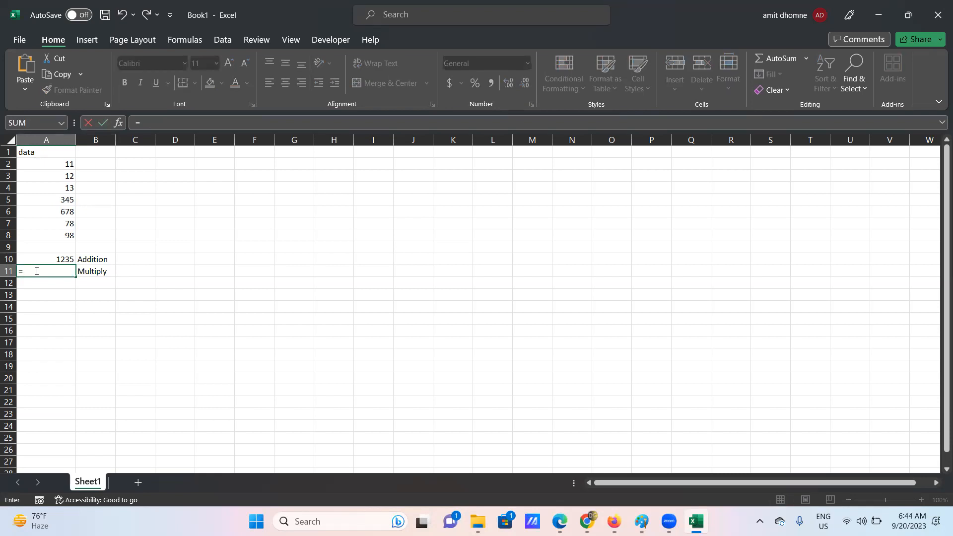
pyautogui.write('pr')
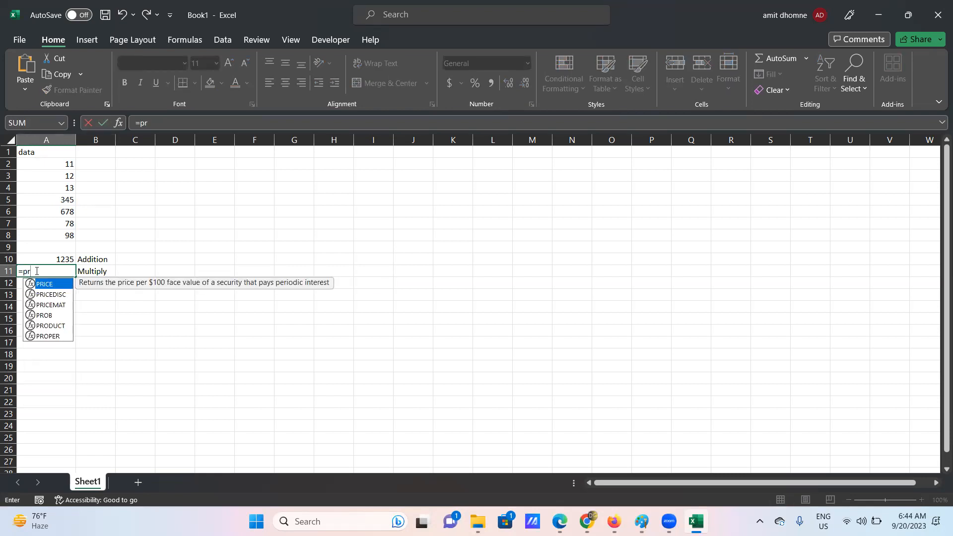
pyautogui.click(49, 326)
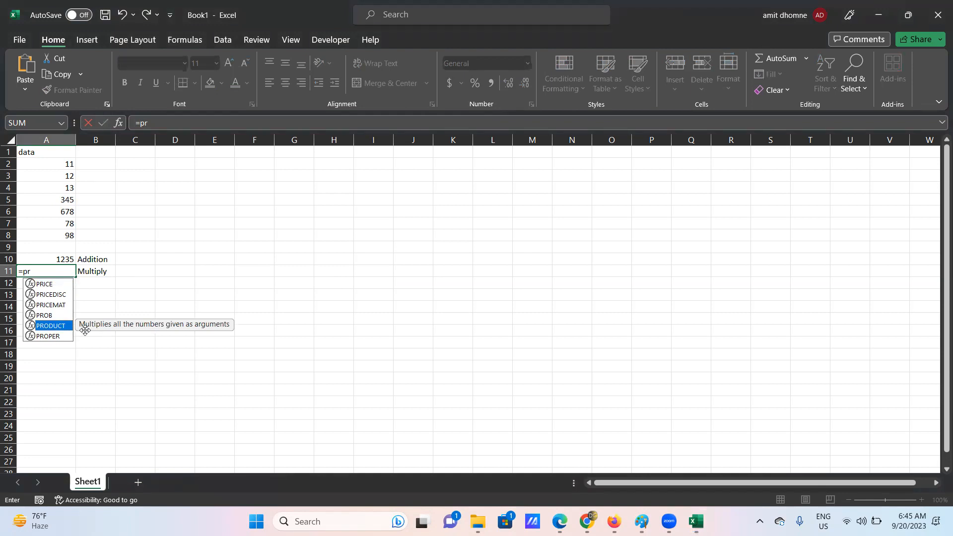
pyautogui.click(461, 132)
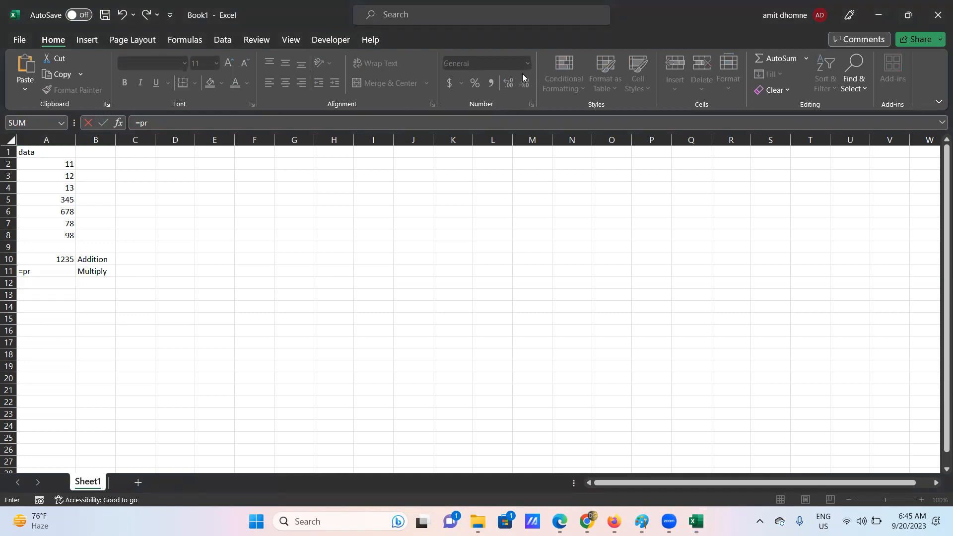
pyautogui.click(36, 275)
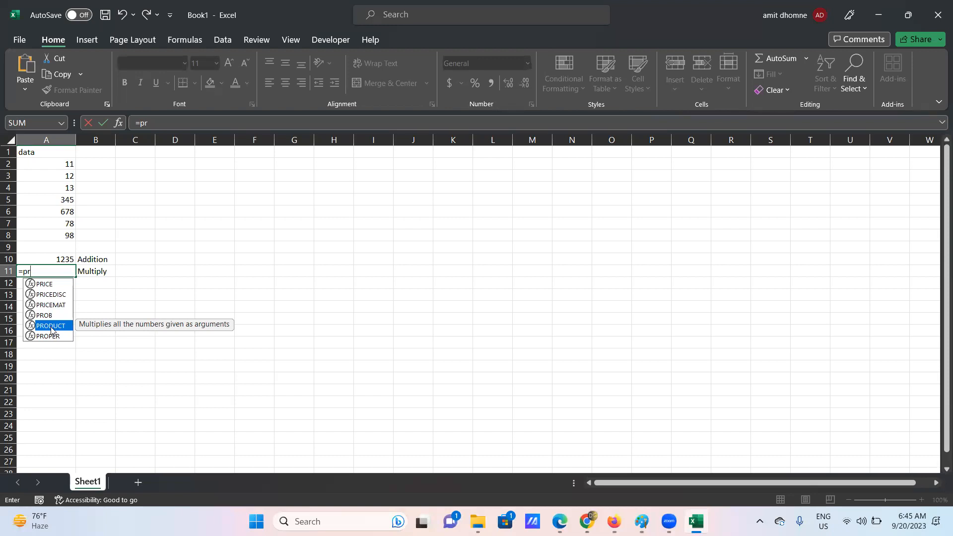
pyautogui.doubleClick(57, 326)
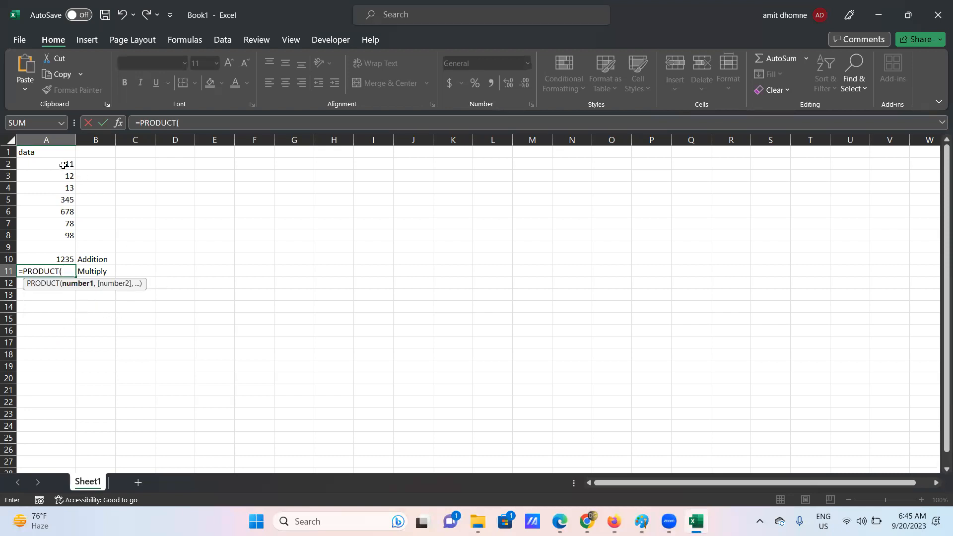
pyautogui.moveTo(66, 164); pyautogui.dragTo(61, 224)
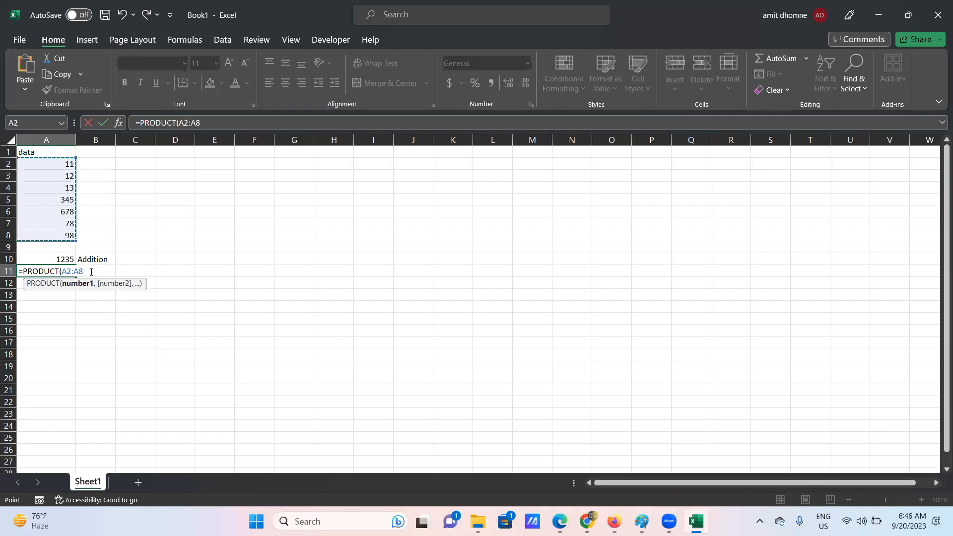
pyautogui.write(')')
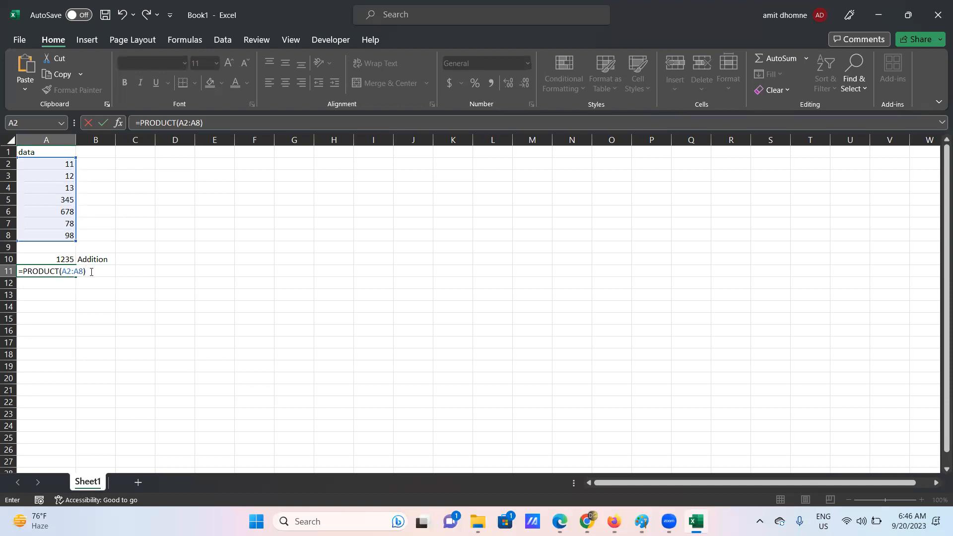
pyautogui.press('Return')
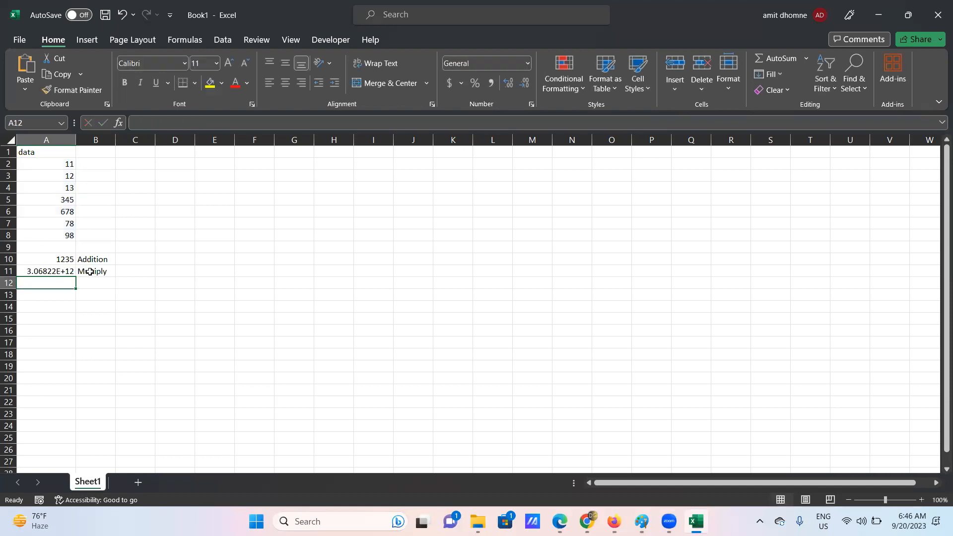
# - Widen column A and change A5 from 345 to 34 and A6 from 678 to 67
pyautogui.click(43, 271)
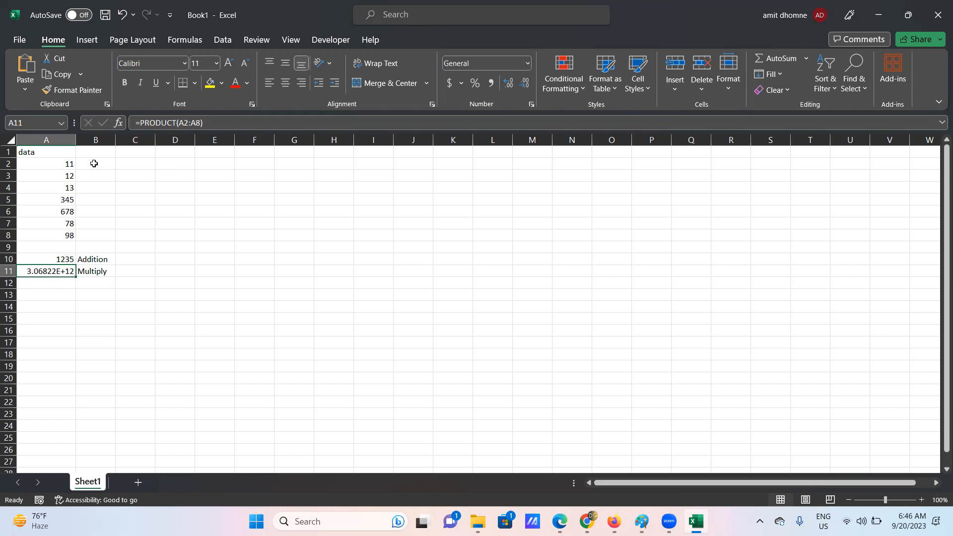
pyautogui.moveTo(75, 142); pyautogui.dragTo(111, 142)
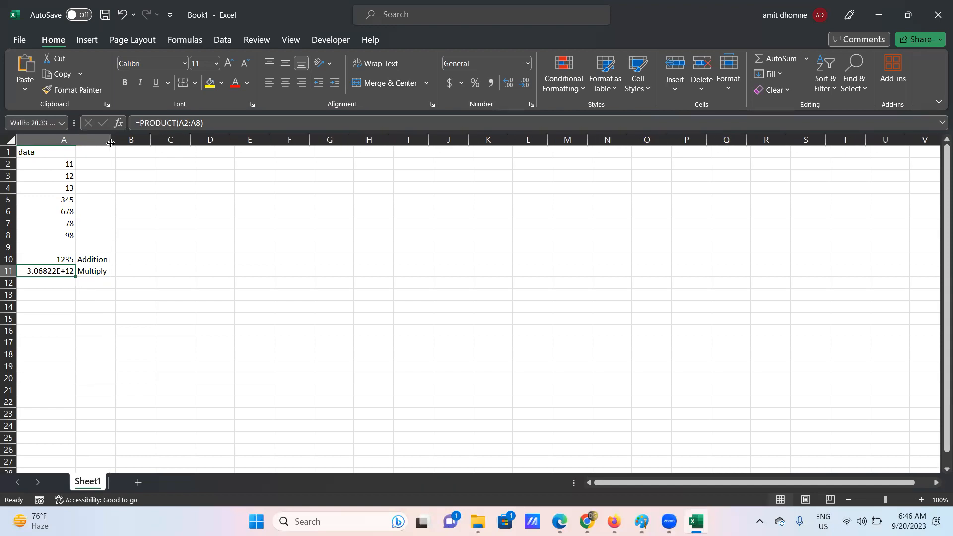
pyautogui.click(110, 199)
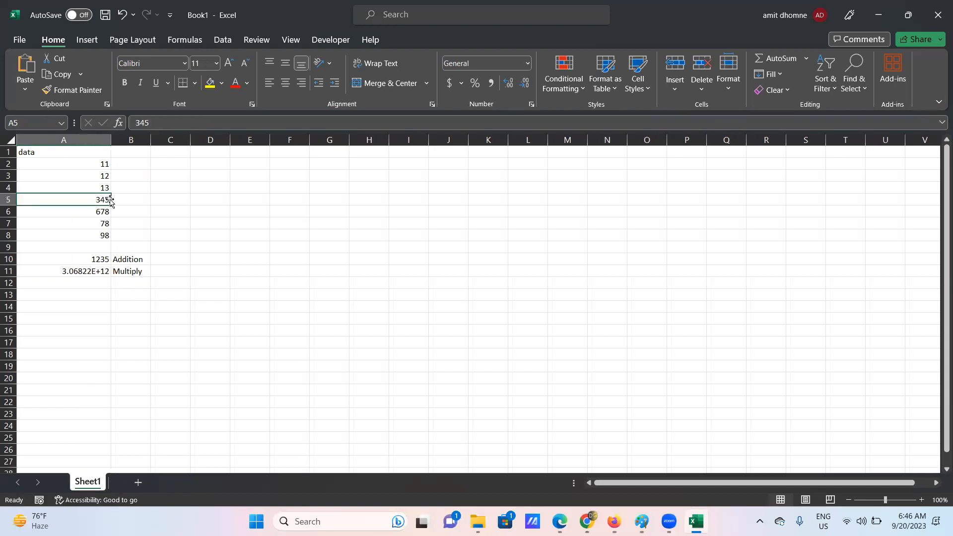
pyautogui.doubleClick(109, 198)
pyautogui.press('BackSpace')
pyautogui.doubleClick(104, 210)
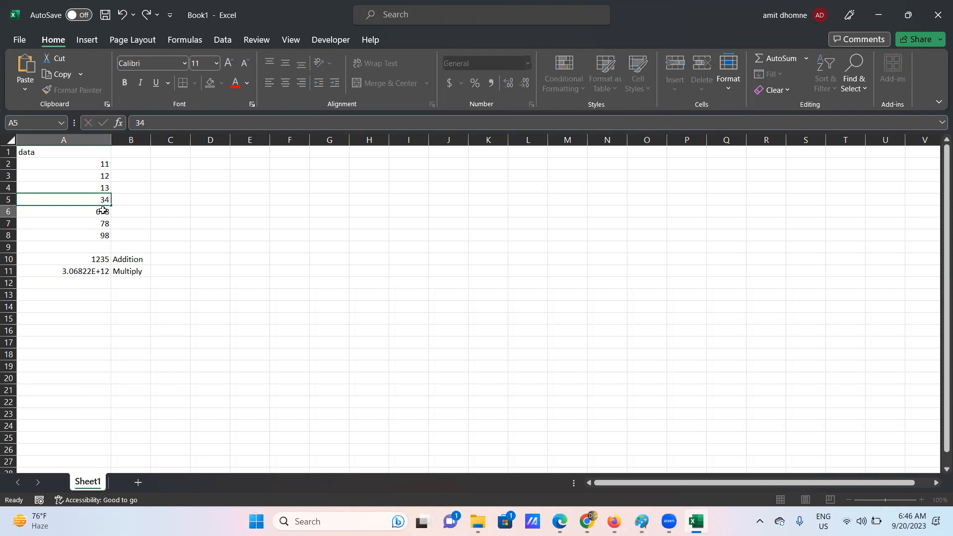
pyautogui.press('BackSpace')
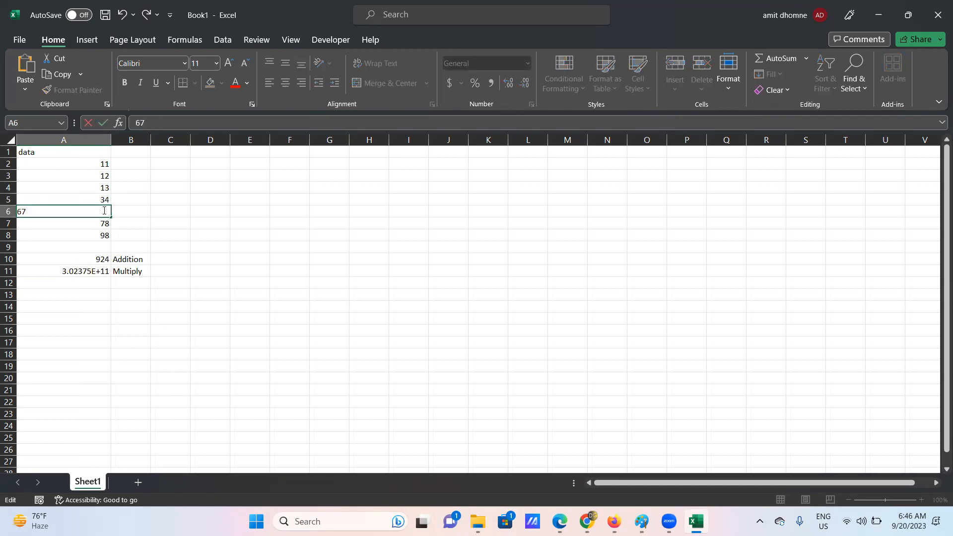
pyautogui.press('Return')
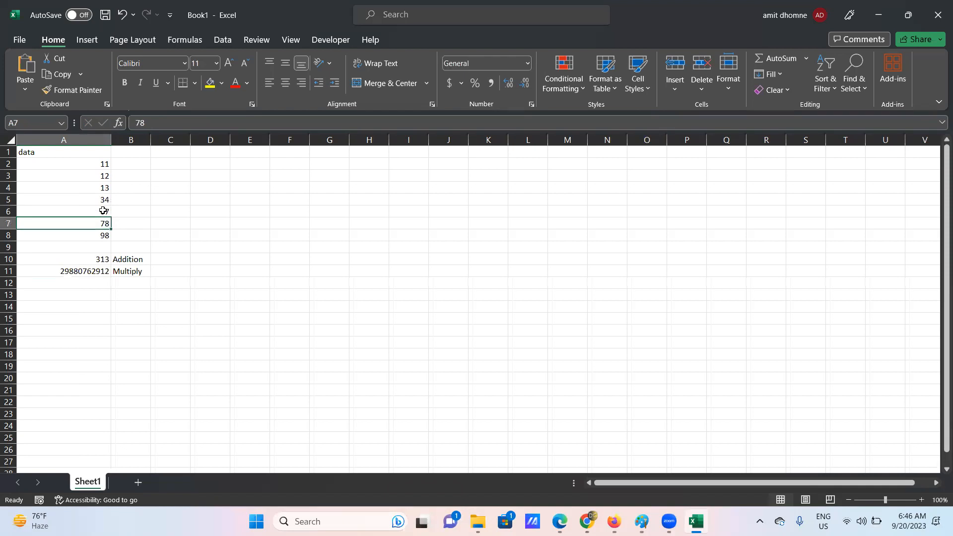
pyautogui.click(98, 259)
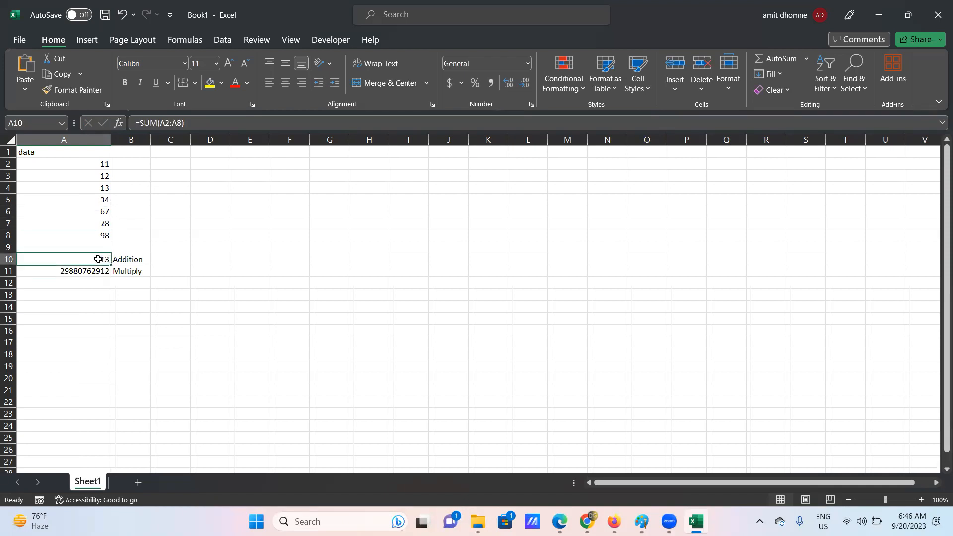
pyautogui.click(94, 273)
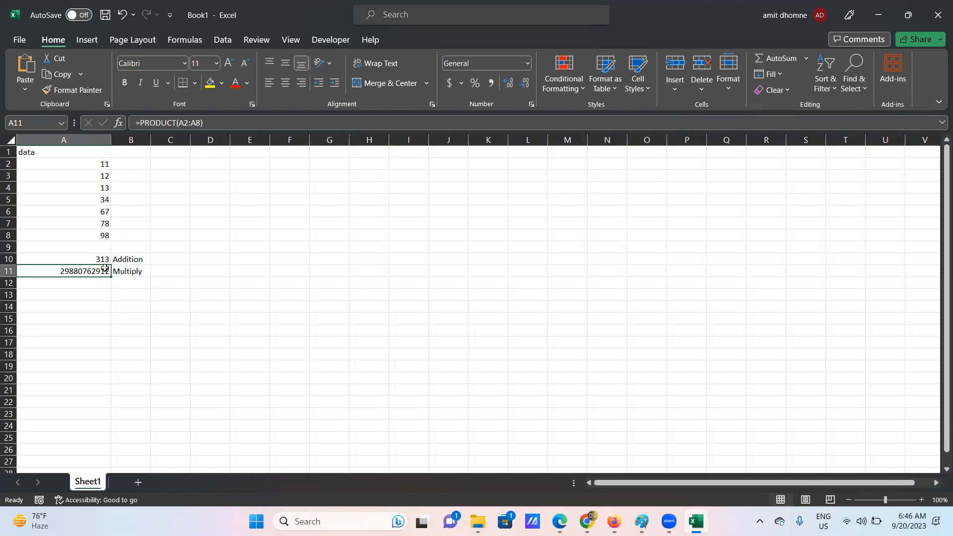
pyautogui.moveTo(111, 142); pyautogui.dragTo(95, 143)
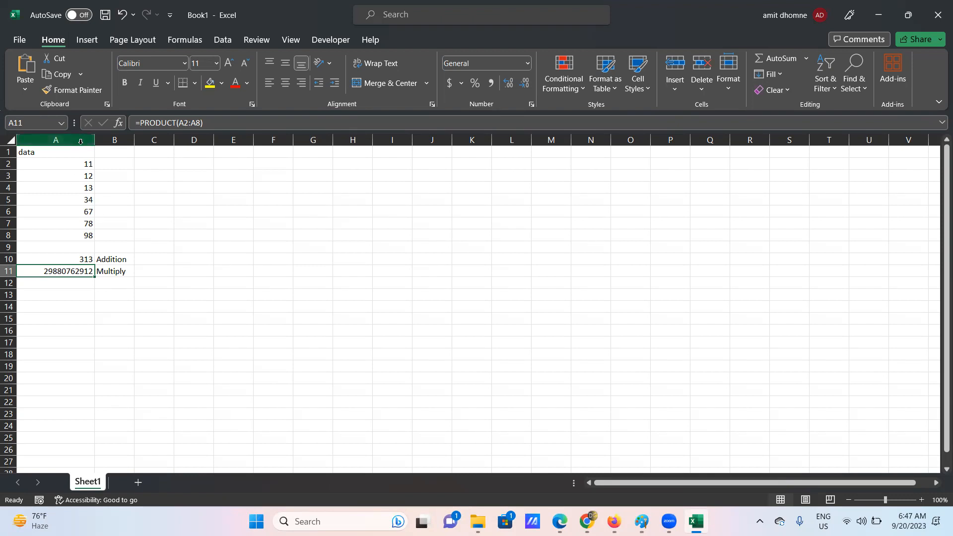
# - Label B12 'Average', type =aver in A12, and select A2:A8 to view stats
pyautogui.doubleClick(105, 283)
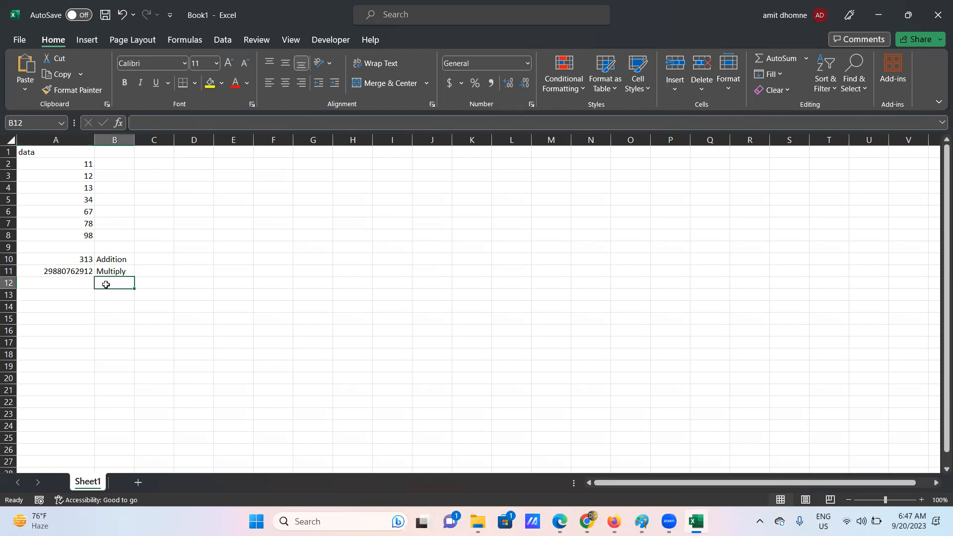
pyautogui.write('v')
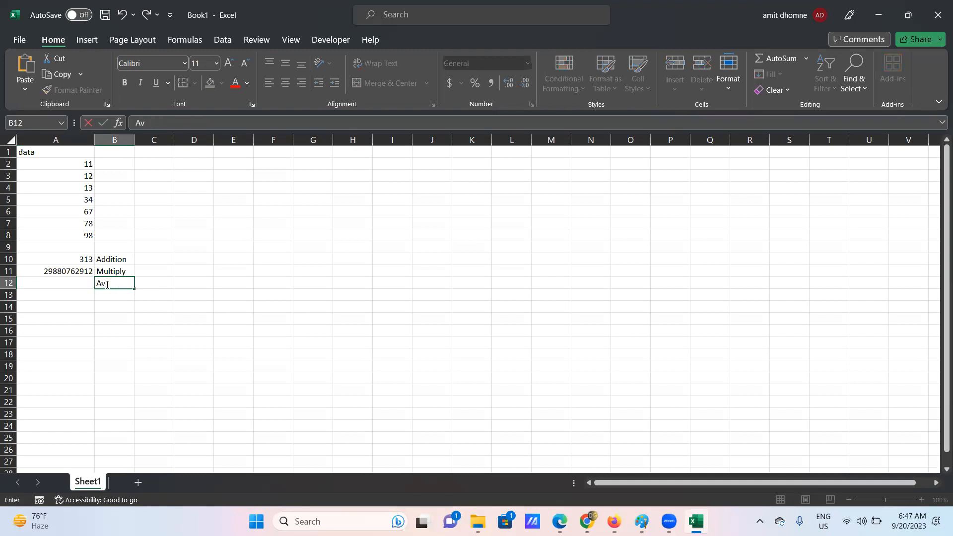
pyautogui.write('erage')
pyautogui.click(43, 283)
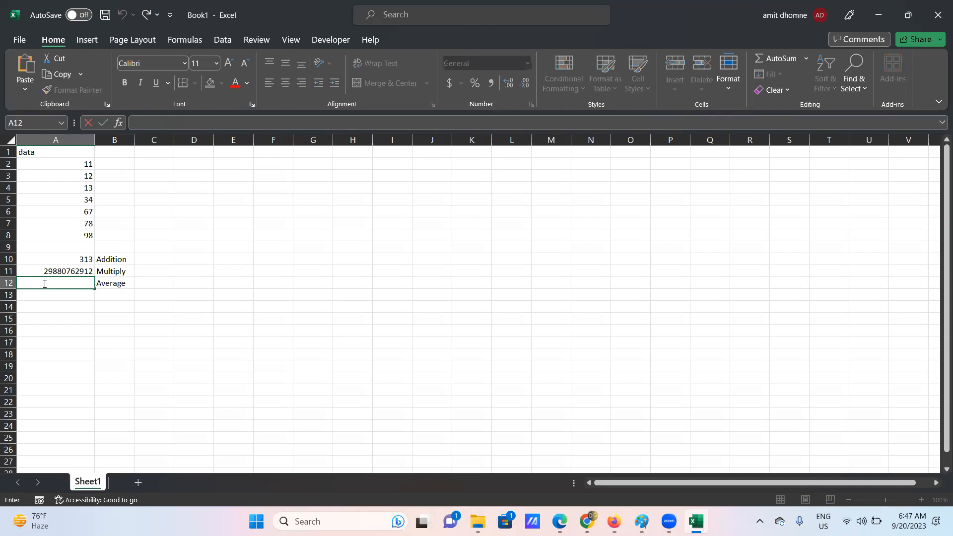
pyautogui.write('=')
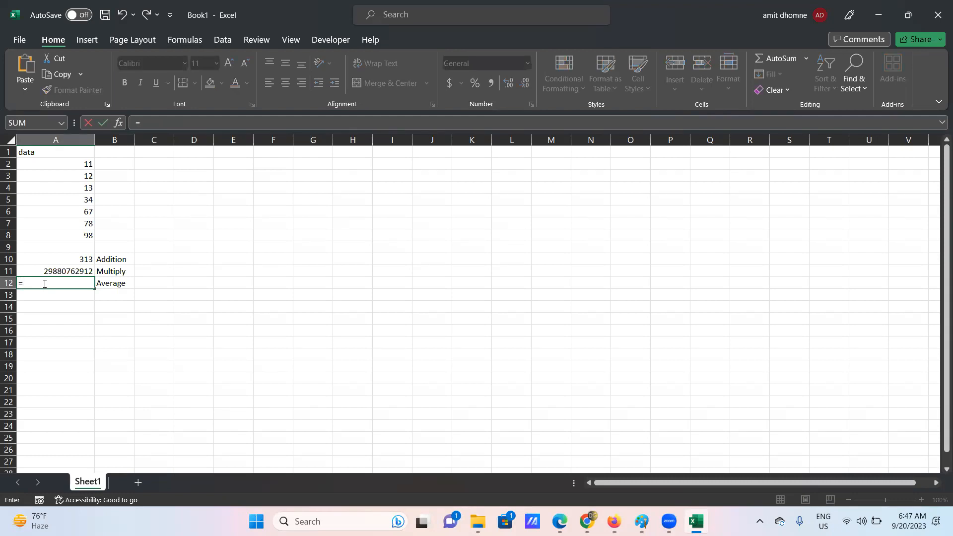
pyautogui.write('aver')
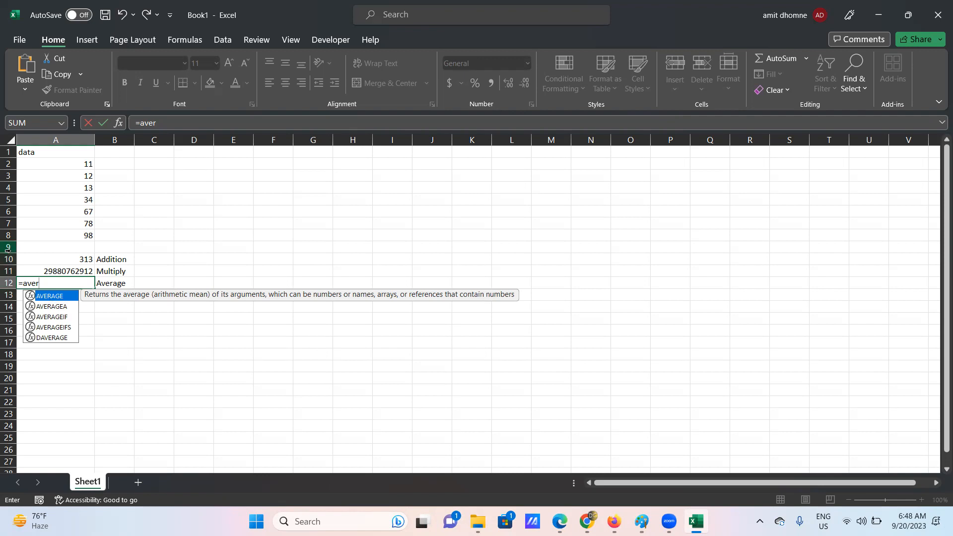
pyautogui.moveTo(73, 163); pyautogui.dragTo(80, 233)
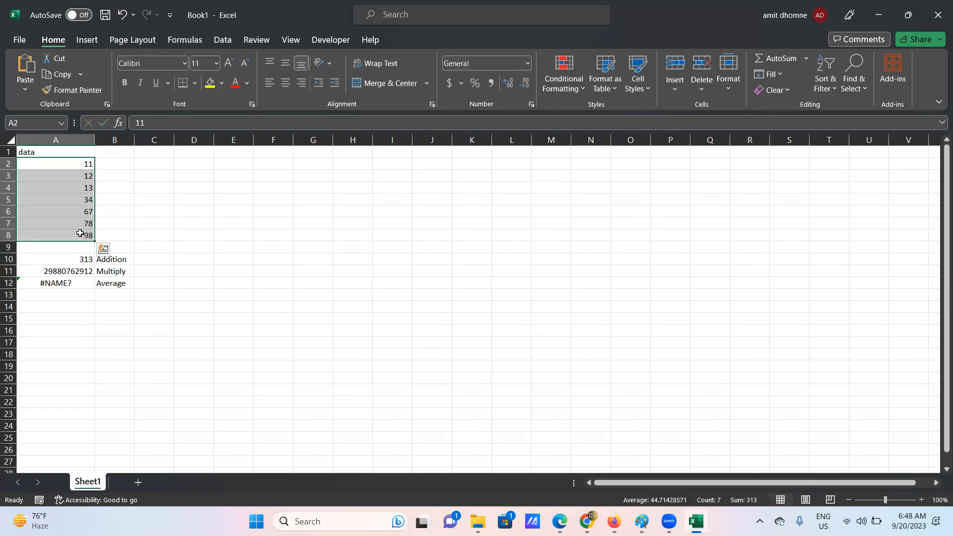
# - Enter =AVERAGE(A2:A8) in A12 so it shows 44.71428571 instead of #NAME?
pyautogui.click(73, 283)
pyautogui.write('=aver')
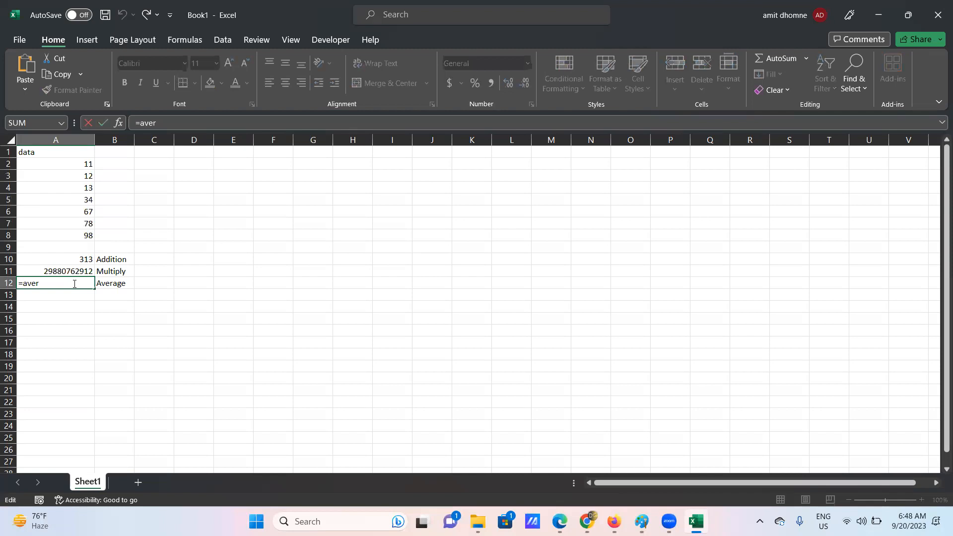
pyautogui.press('BackSpace')
pyautogui.press('BackSpace')
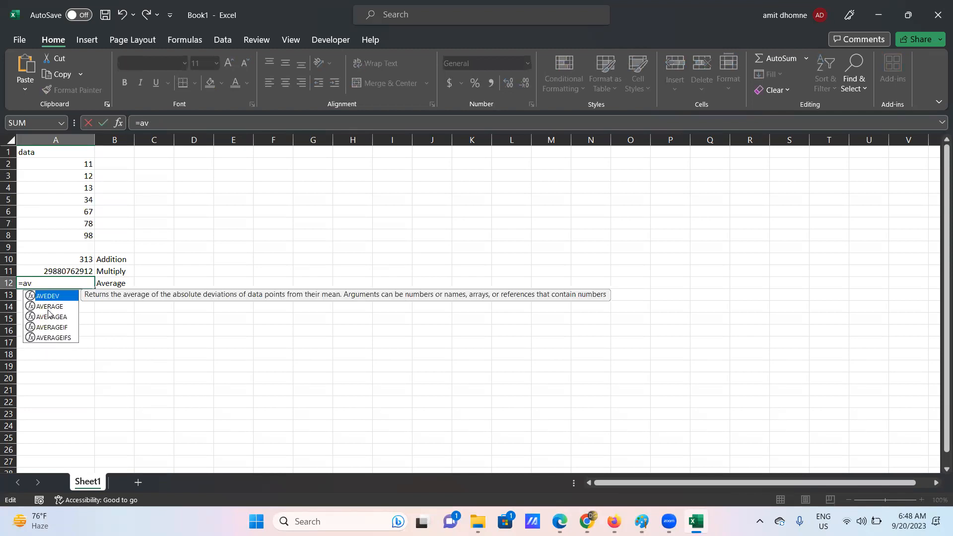
pyautogui.doubleClick(48, 308)
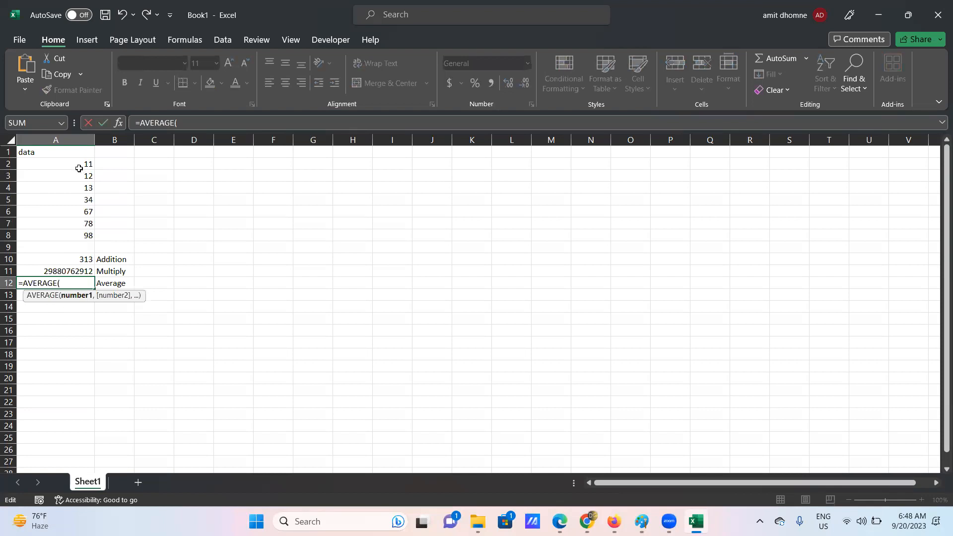
pyautogui.moveTo(78, 160); pyautogui.dragTo(80, 233)
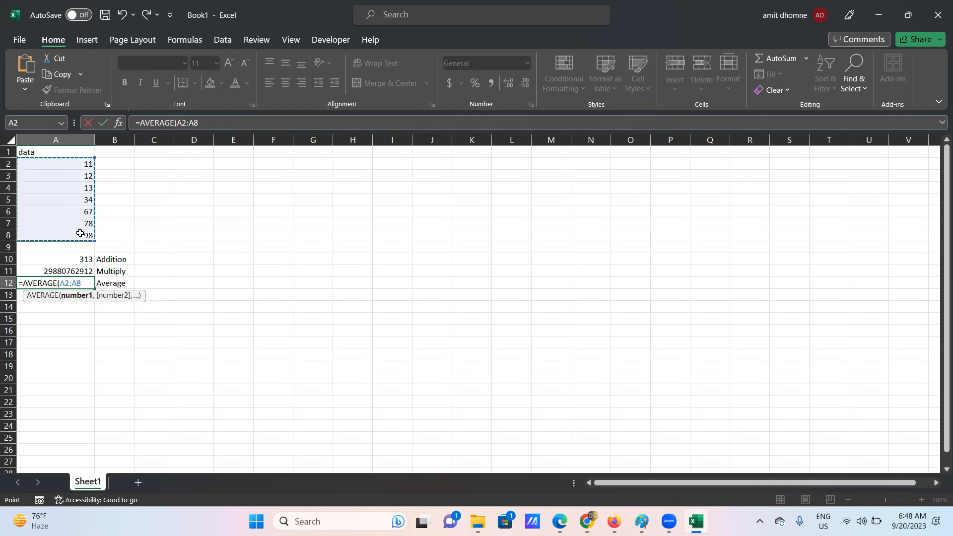
pyautogui.write(')')
pyautogui.press('Return')
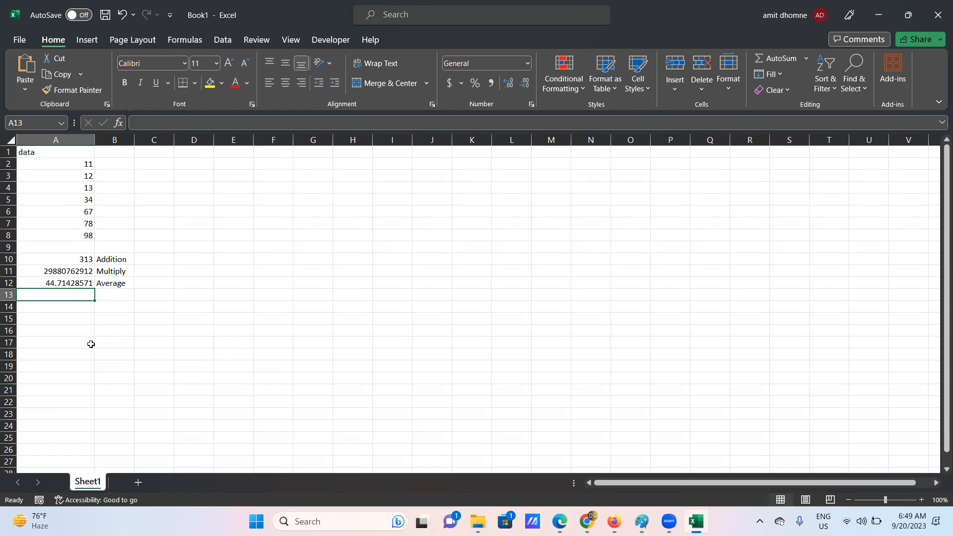
# - Type the label 'Count' in B13, then select A13 for the count formula
pyautogui.click(106, 295)
pyautogui.write('C')
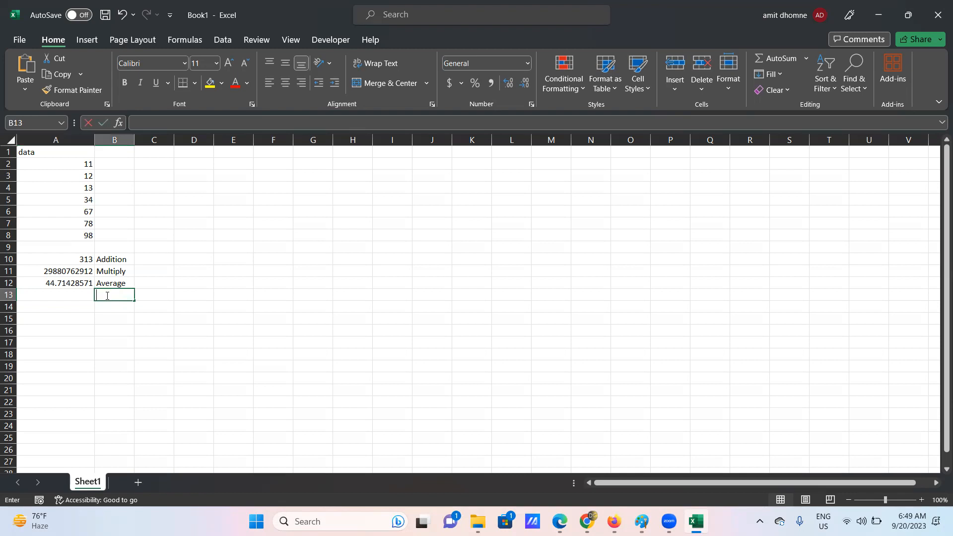
pyautogui.write('ount')
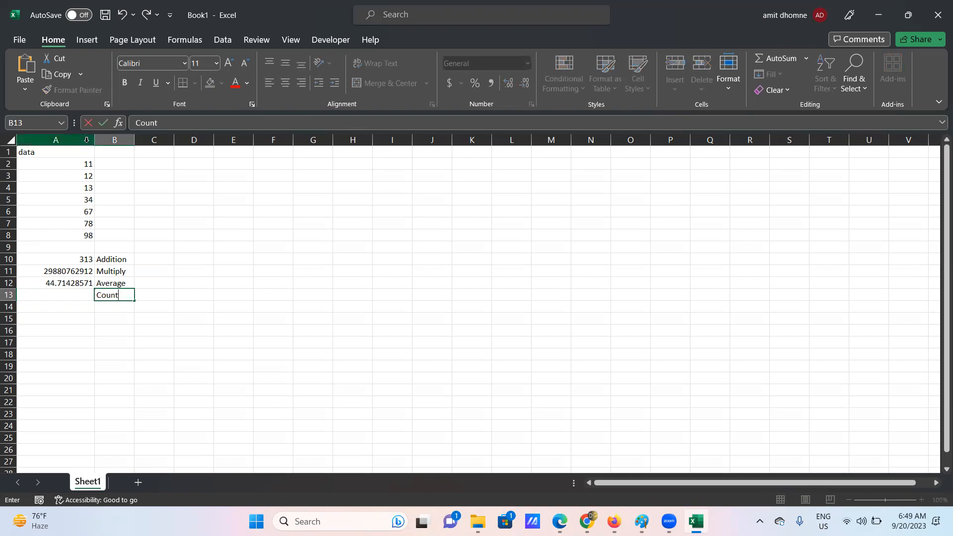
pyautogui.click(68, 173)
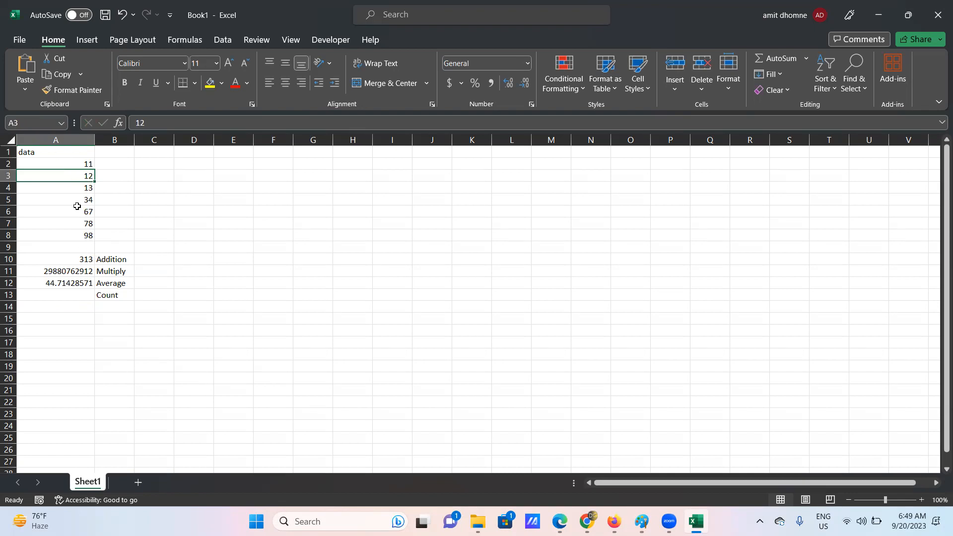
pyautogui.click(68, 139)
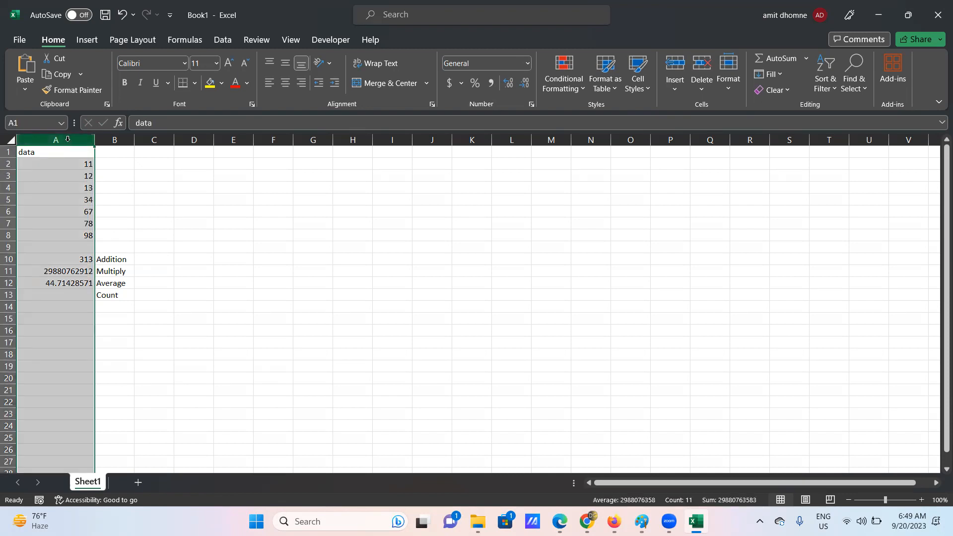
pyautogui.click(131, 188)
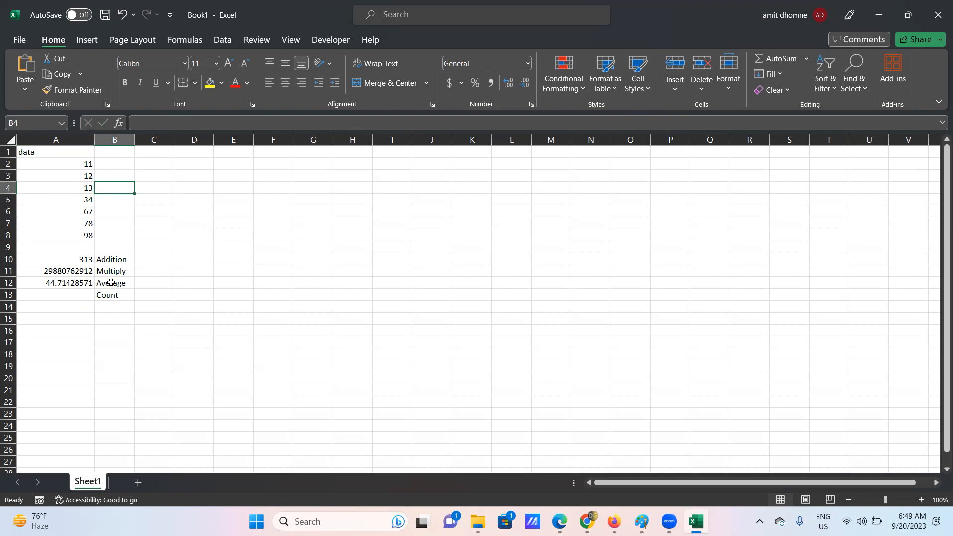
pyautogui.click(78, 300)
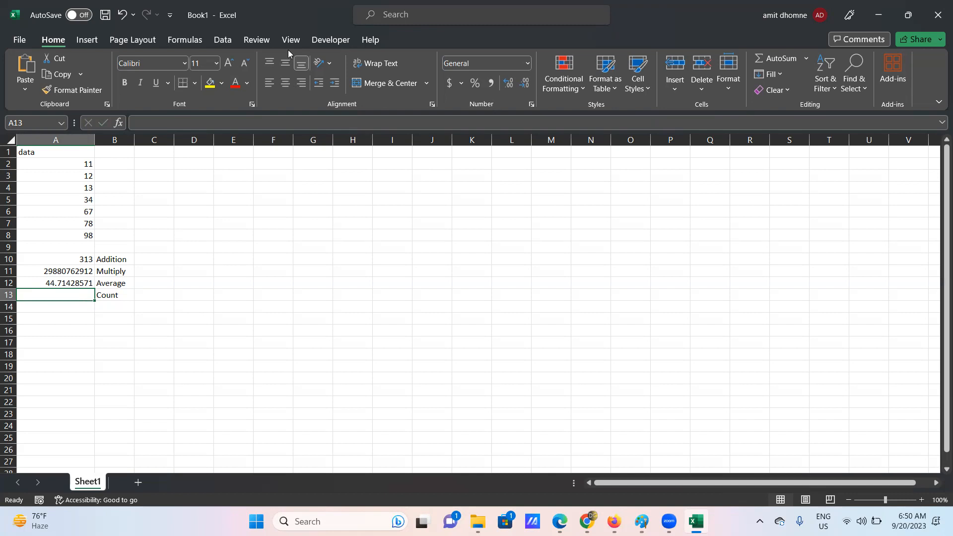
# - Start a count entry in A13 and look over the column A data values
pyautogui.hotkey('alt', 'F11')
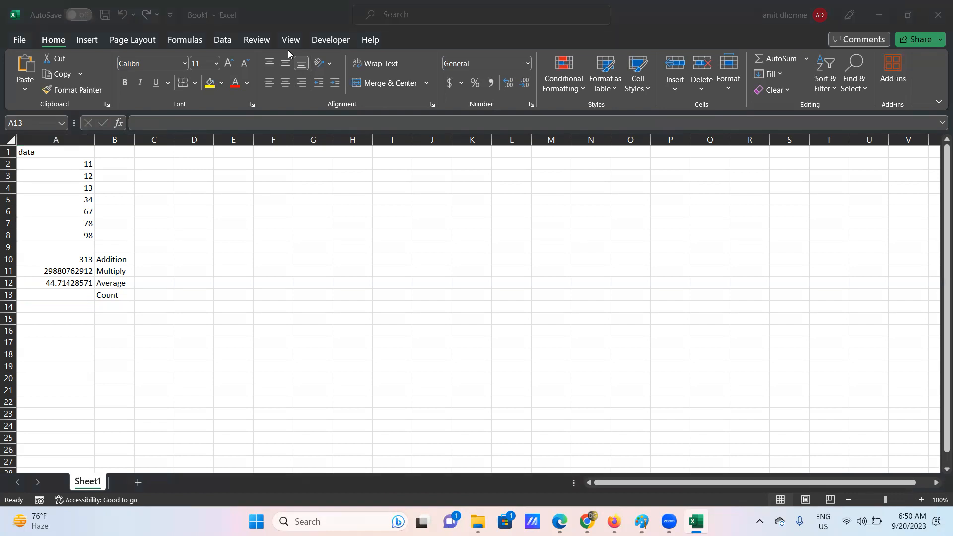
pyautogui.click(107, 295)
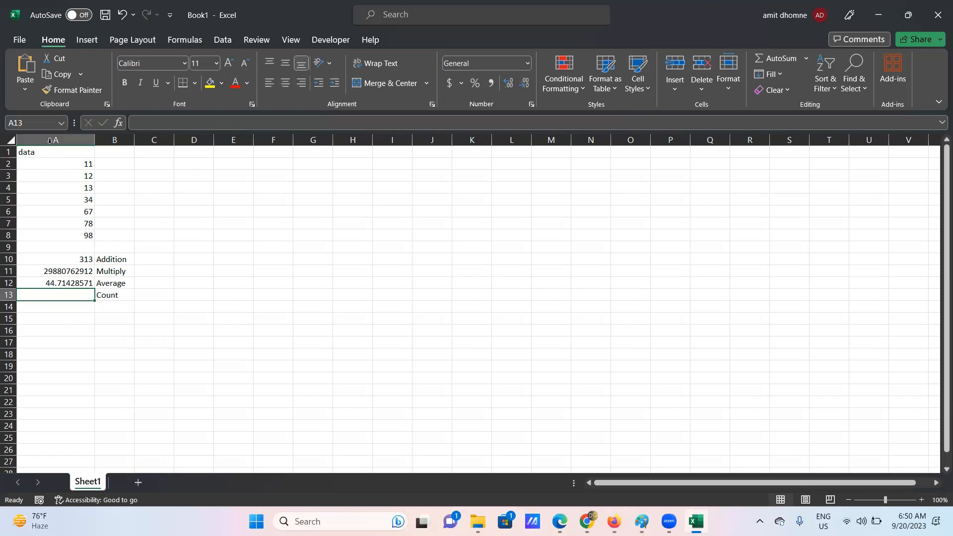
pyautogui.doubleClick(36, 295)
pyautogui.write('-')
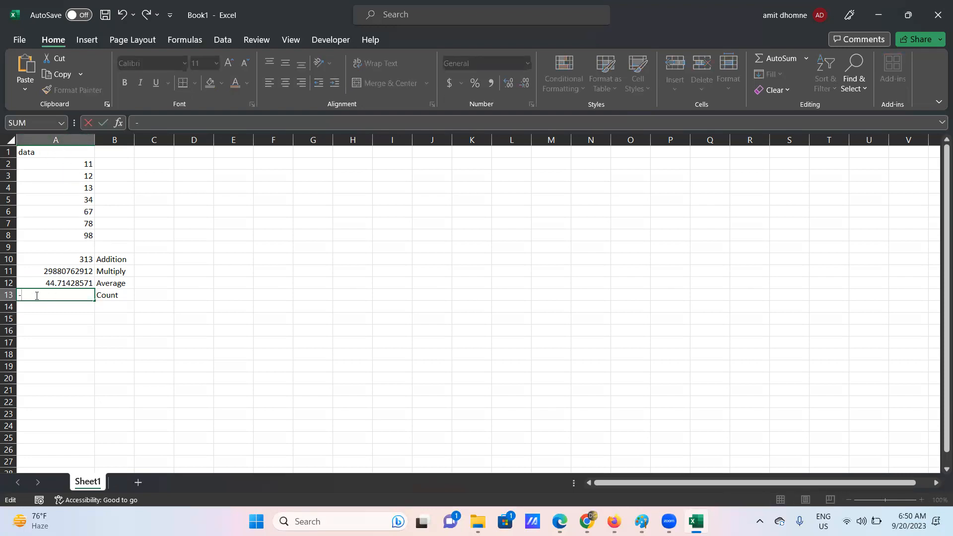
pyautogui.write('count')
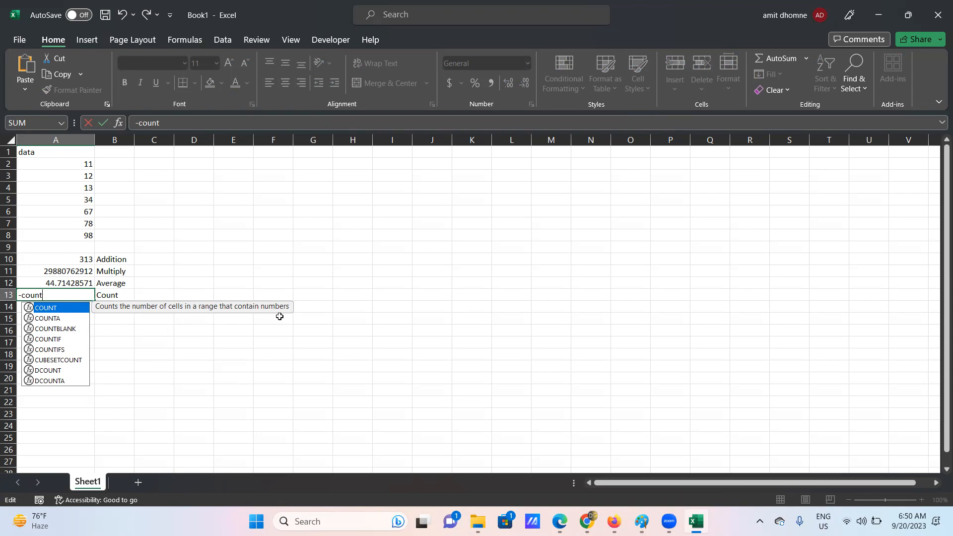
pyautogui.click(62, 164)
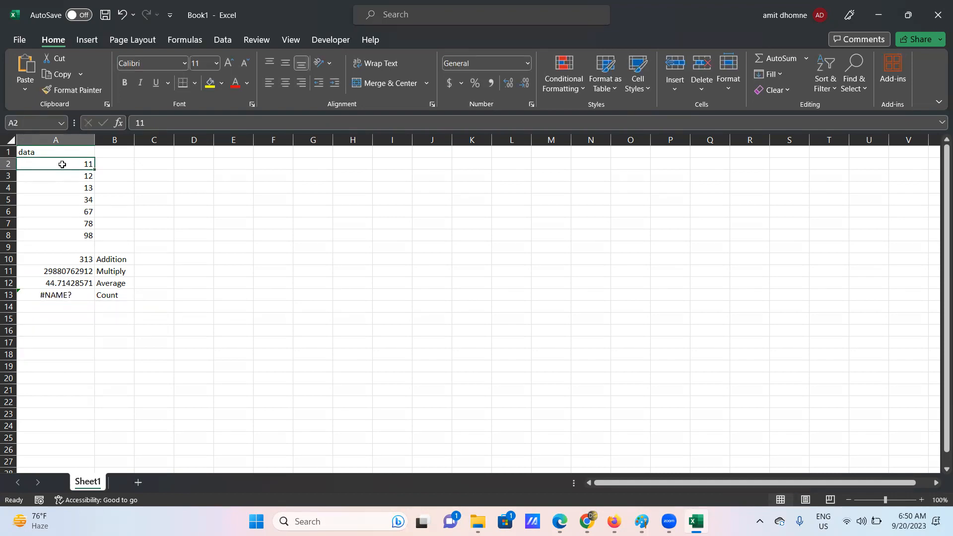
pyautogui.press('Down')
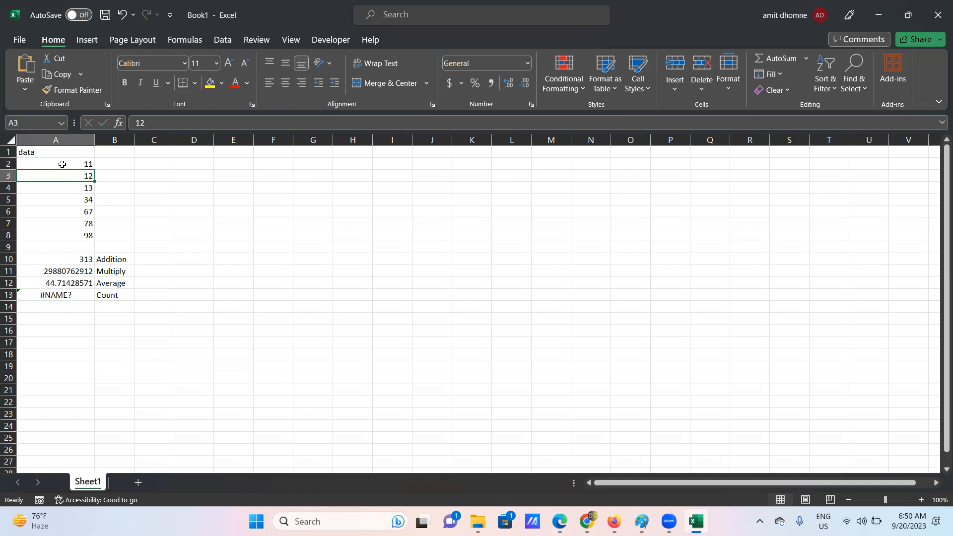
pyautogui.press('Down')
pyautogui.press('Down')
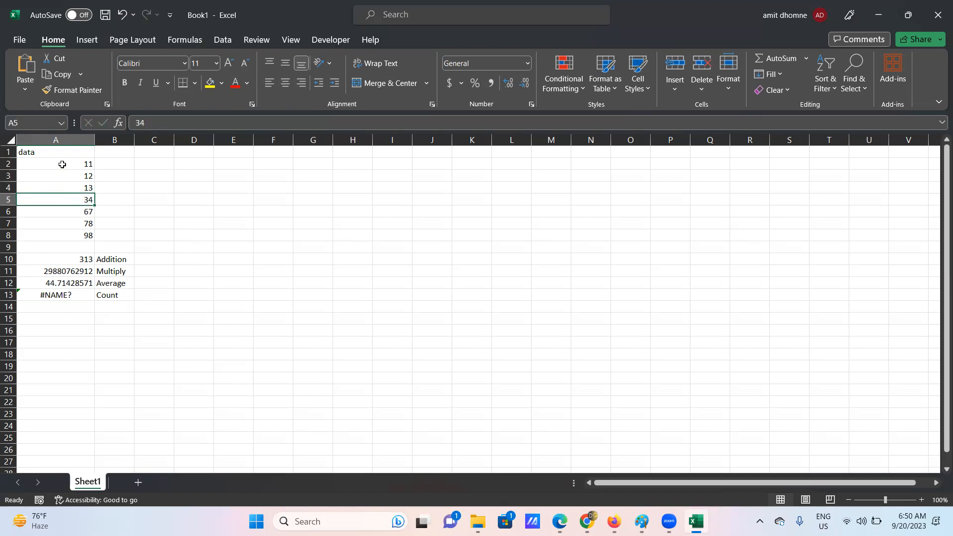
pyautogui.click(72, 163)
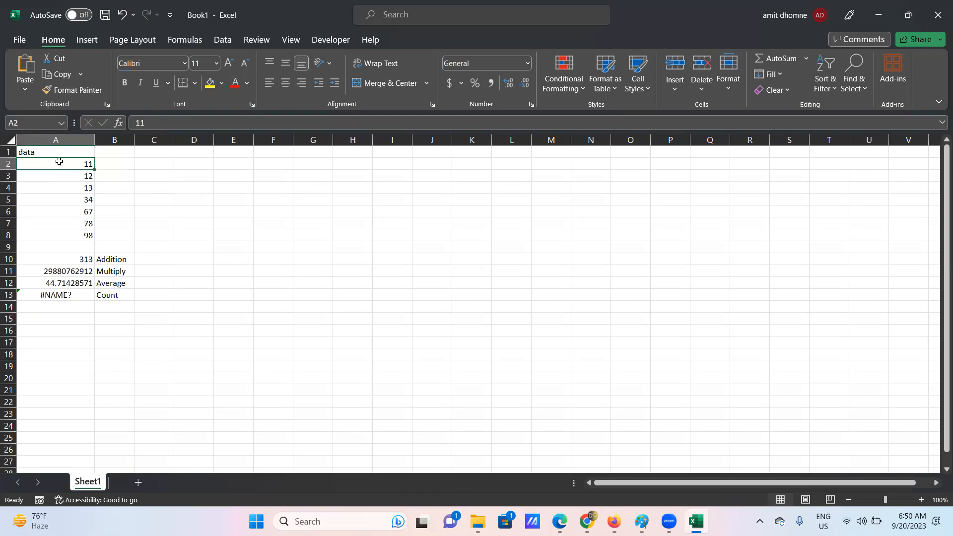
pyautogui.click(61, 137)
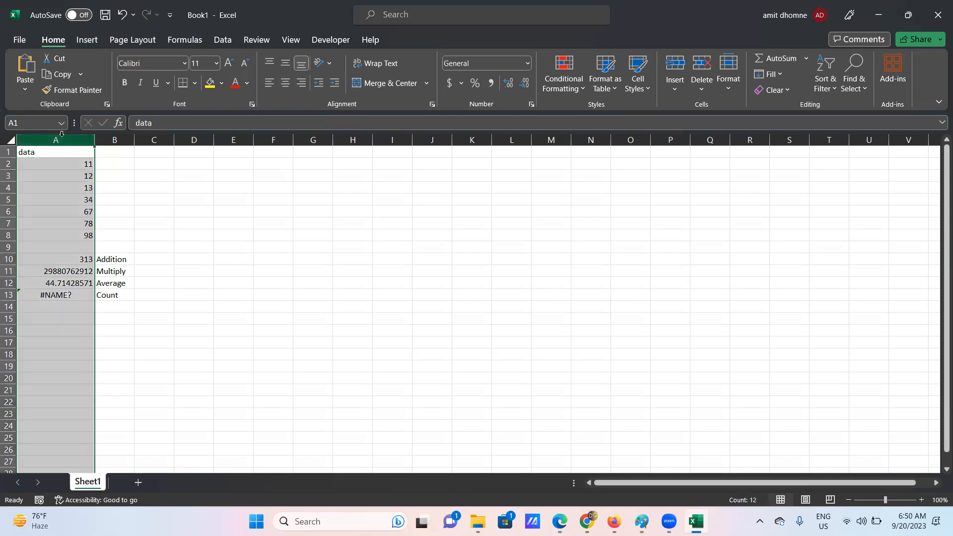
pyautogui.click(53, 162)
pyautogui.click(53, 176)
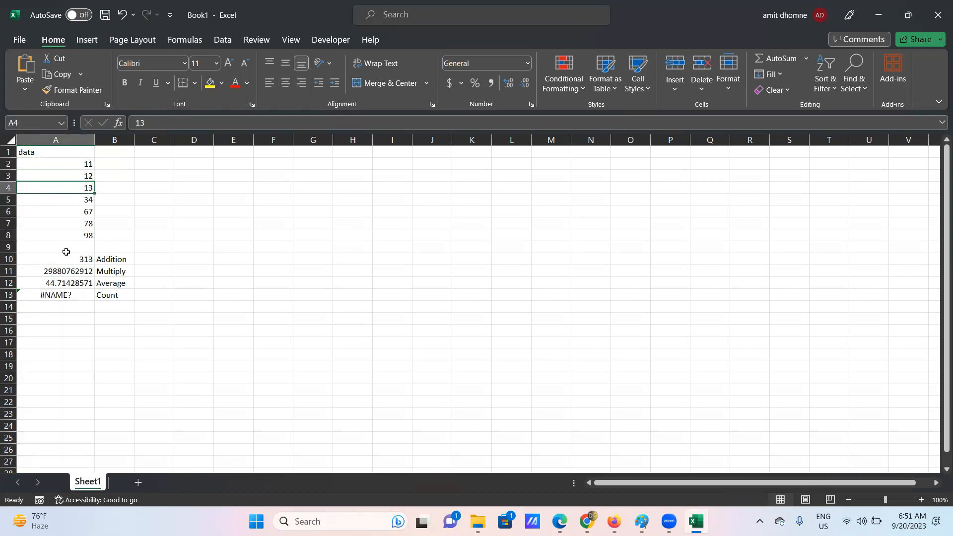
# - Correct A13 to =COUNT(A2:A8), showing 7, and verify the counted range
pyautogui.doubleClick(72, 296)
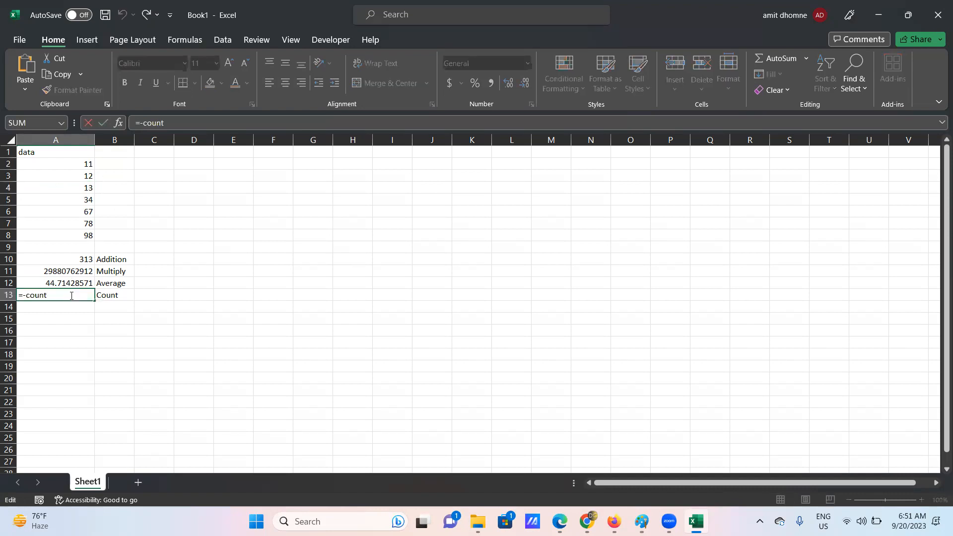
pyautogui.press('BackSpace')
pyautogui.press('BackSpace')
pyautogui.press('BackSpace')
pyautogui.press('BackSpace')
pyautogui.press('BackSpace')
pyautogui.press('BackSpace')
pyautogui.write('count')
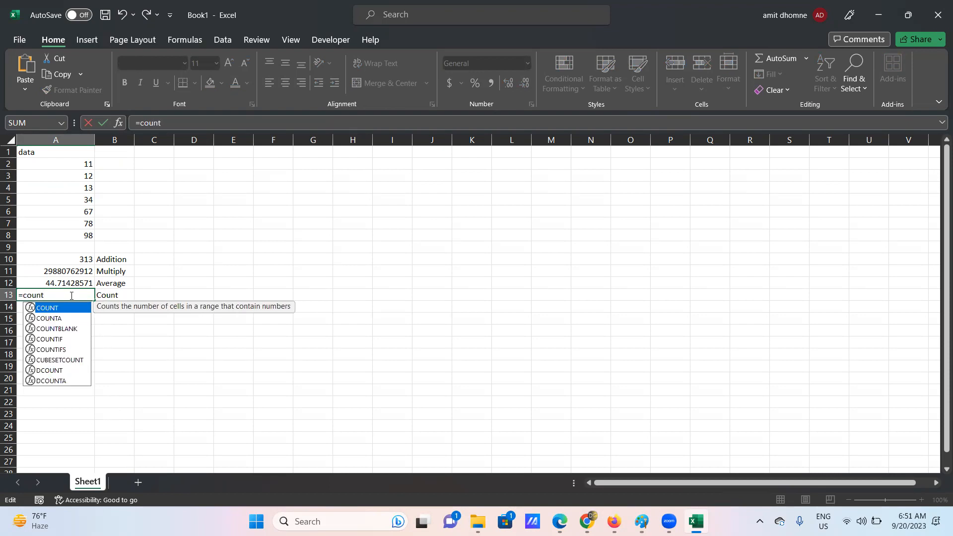
pyautogui.doubleClick(54, 308)
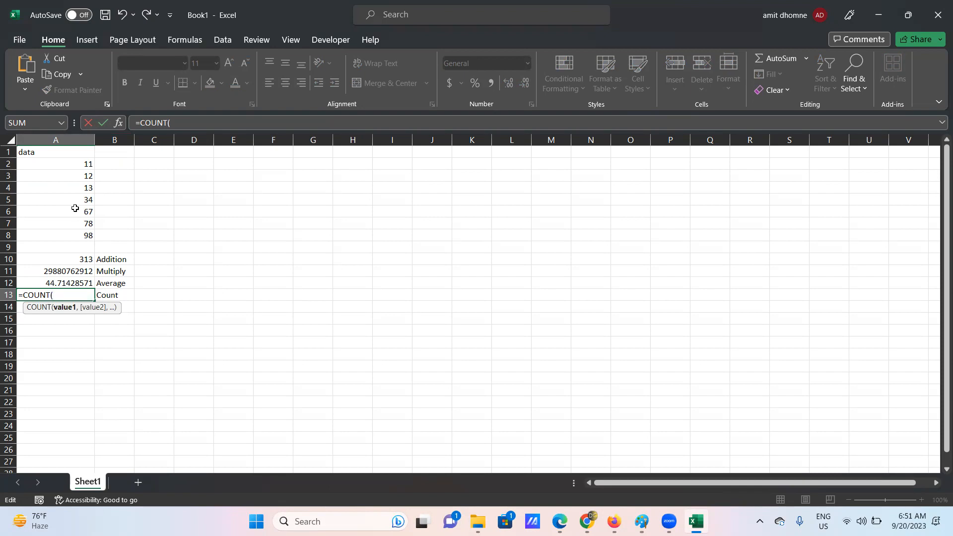
pyautogui.moveTo(68, 162); pyautogui.dragTo(76, 235)
pyautogui.write(')')
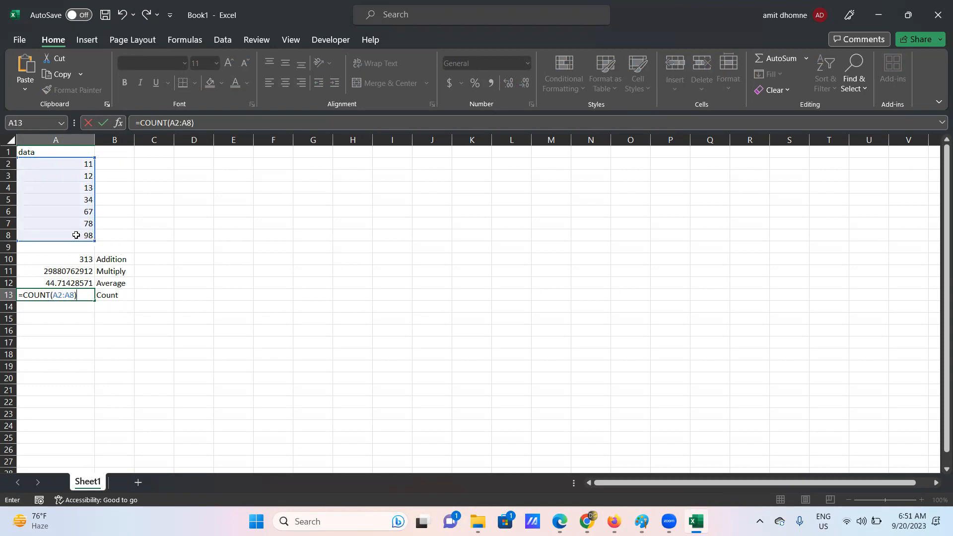
pyautogui.press('Return')
pyautogui.click(87, 294)
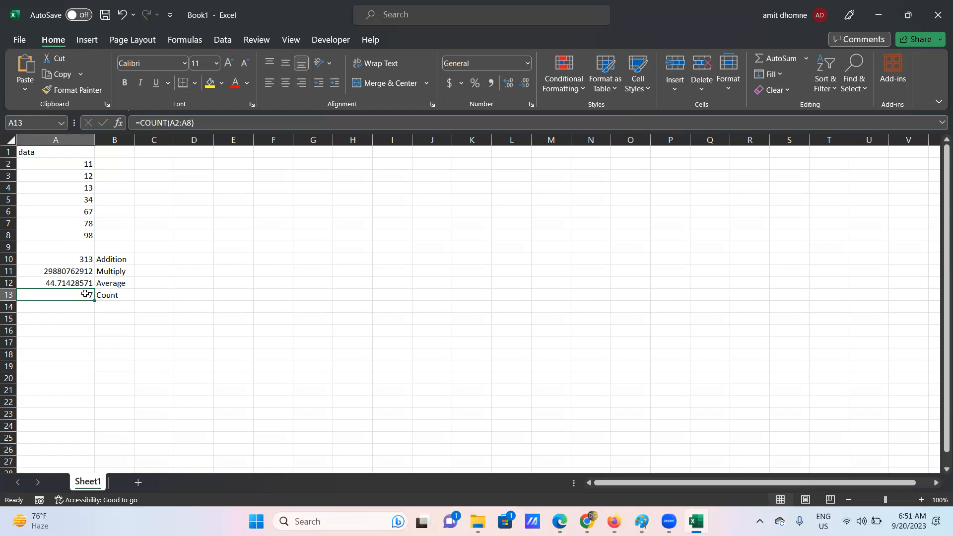
pyautogui.moveTo(68, 164); pyautogui.dragTo(71, 235)
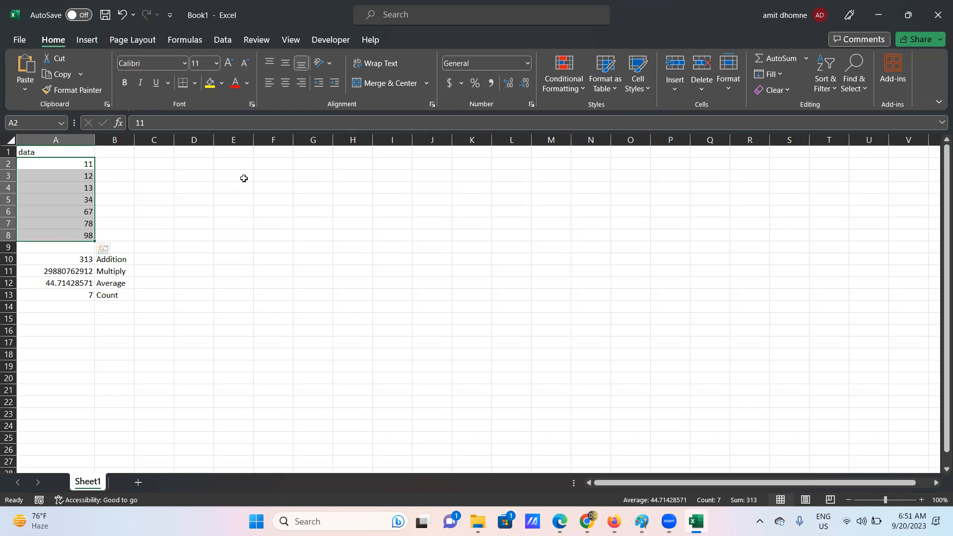
# - Head column D with 'D1' and column E with 'R1'
pyautogui.click(192, 160)
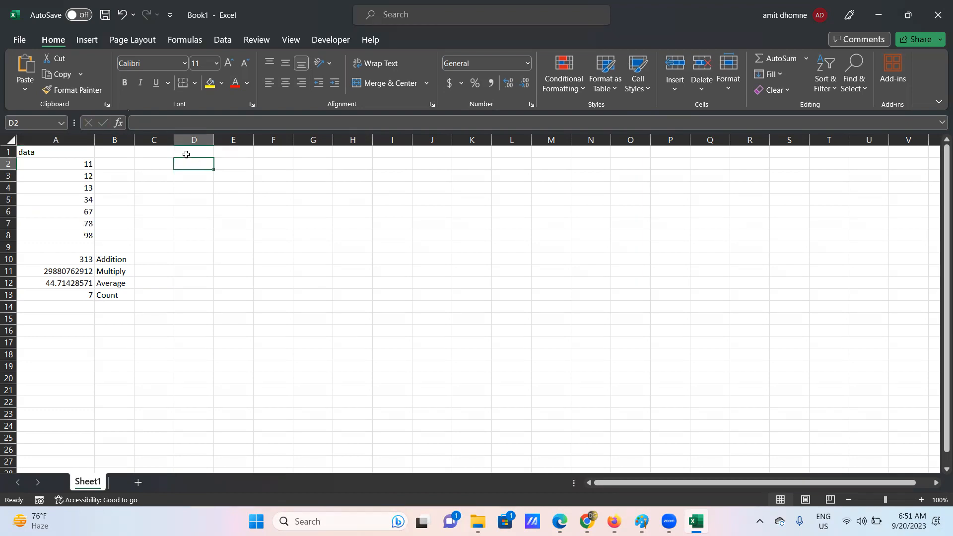
pyautogui.write('d')
pyautogui.press('BackSpace')
pyautogui.press('BackSpace')
pyautogui.click(200, 151)
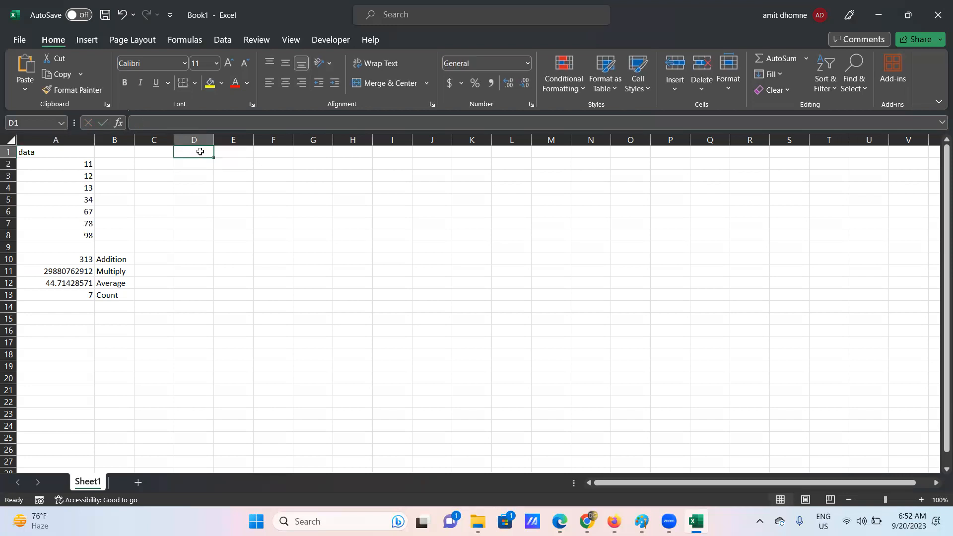
pyautogui.write('D1')
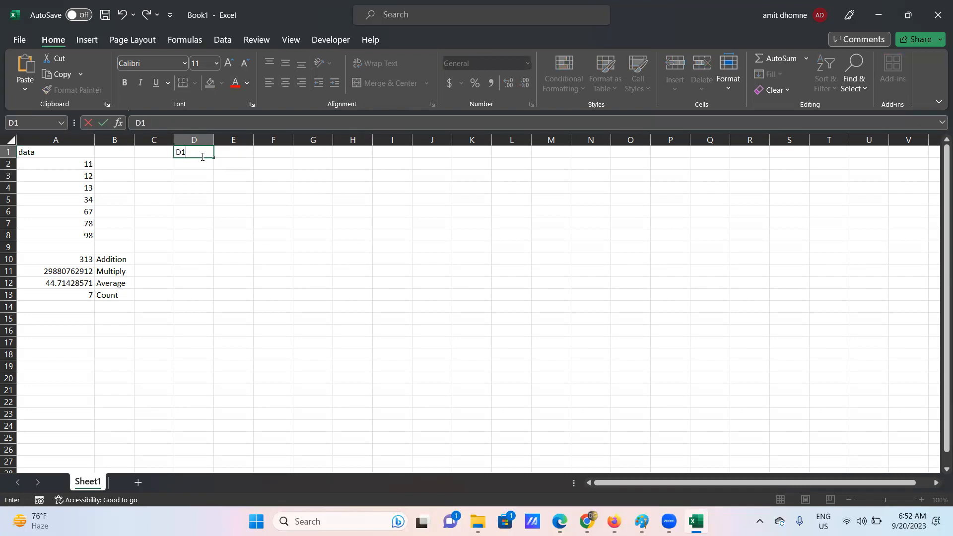
pyautogui.click(226, 153)
pyautogui.write('R1')
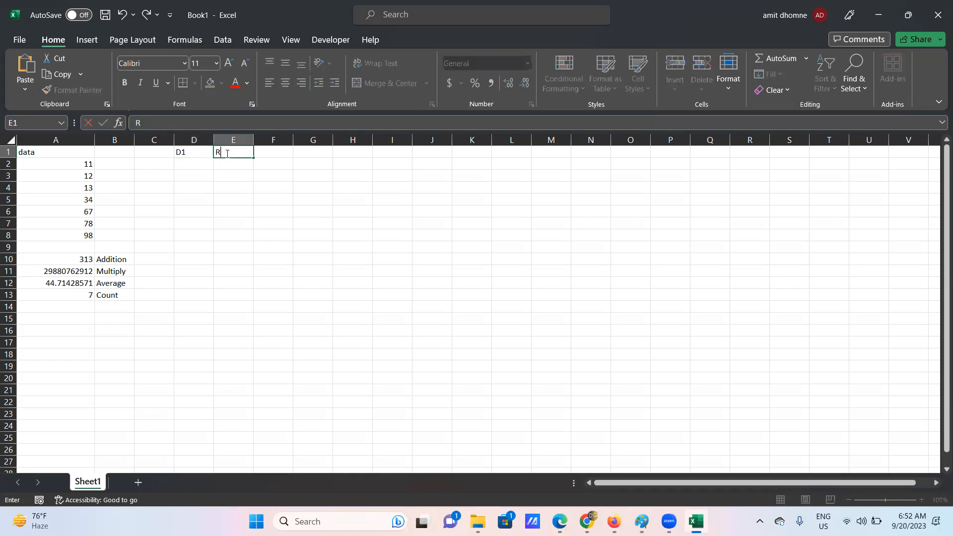
pyautogui.click(188, 165)
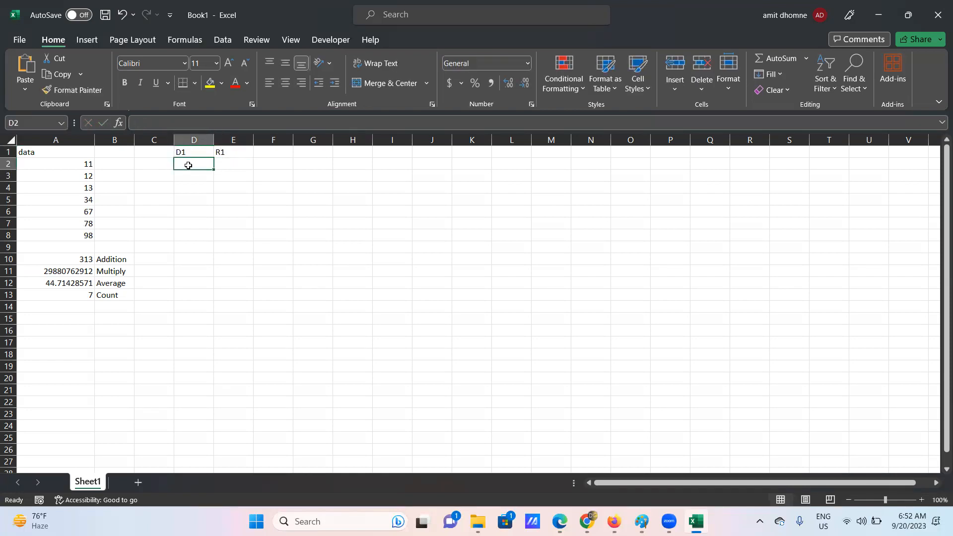
# - Enter 19, 21, 34 and 78 in D2:D5
pyautogui.write('19')
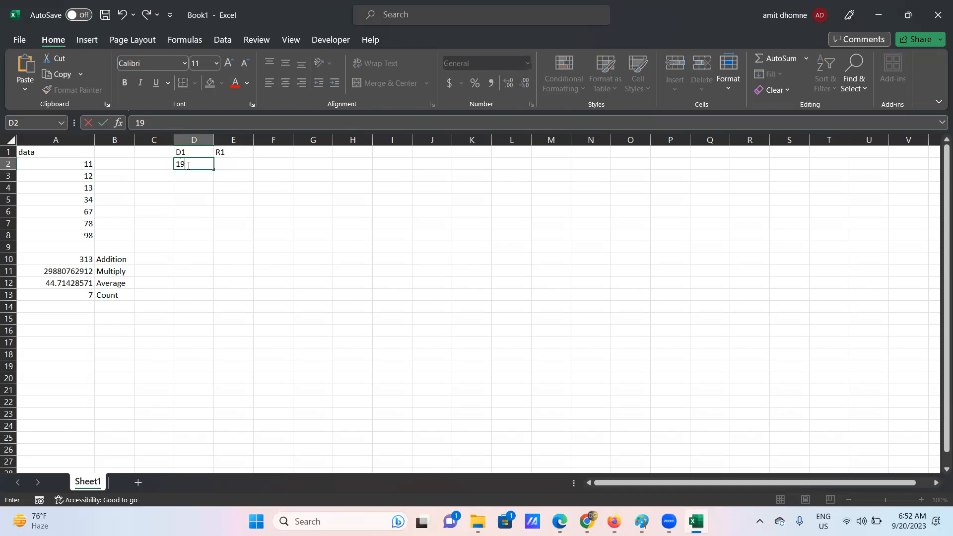
pyautogui.click(189, 178)
pyautogui.write('21')
pyautogui.click(186, 187)
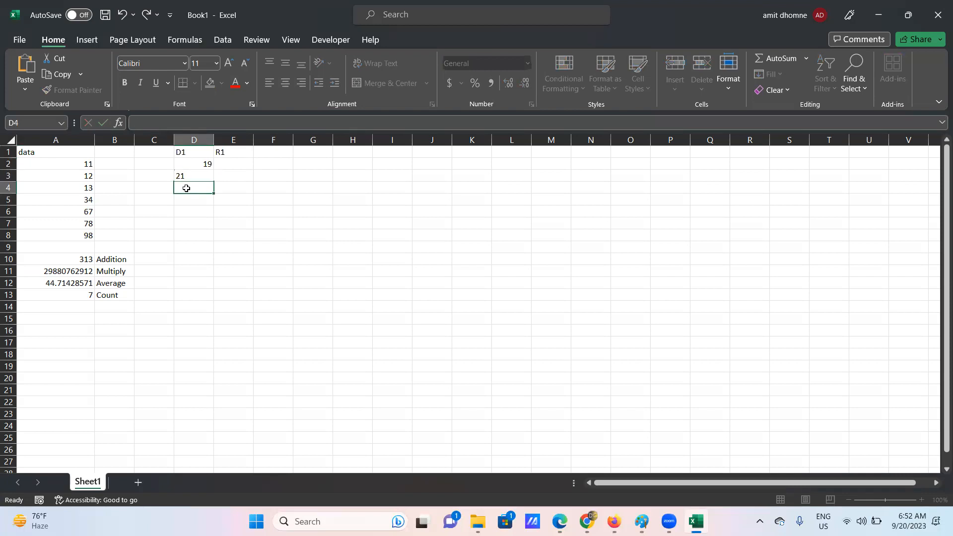
pyautogui.write('34')
pyautogui.click(188, 204)
pyautogui.write('78')
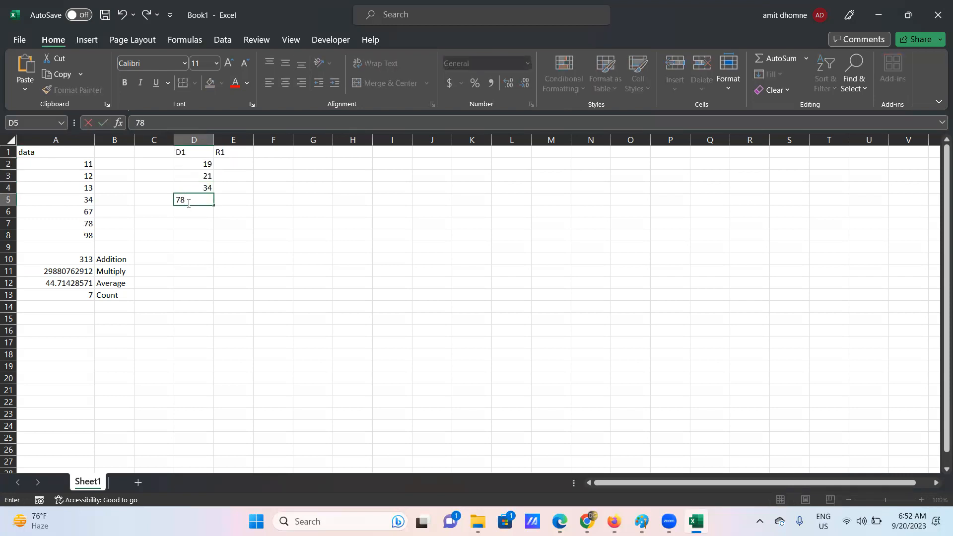
pyautogui.click(207, 232)
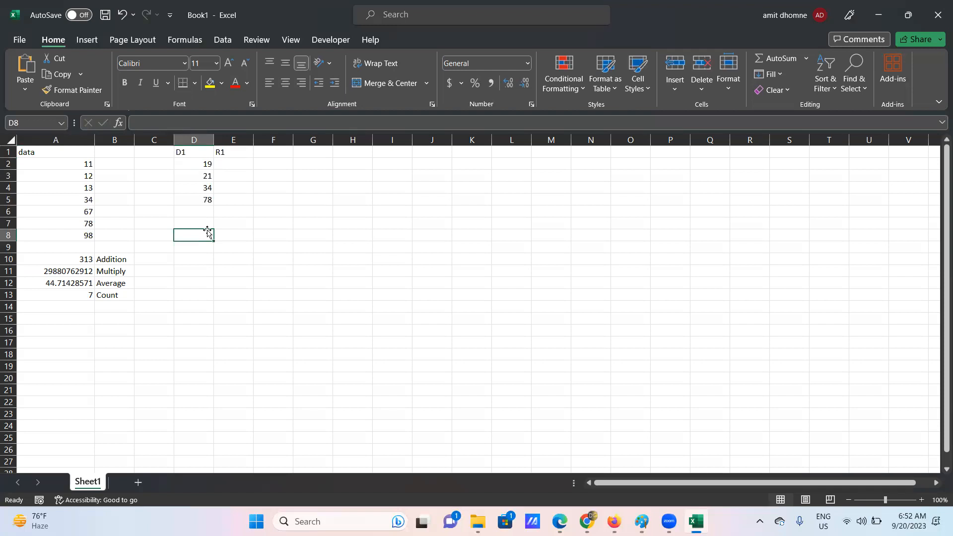
# - Rename the E1 header from 'R1' to 'divisor'
pyautogui.click(225, 152)
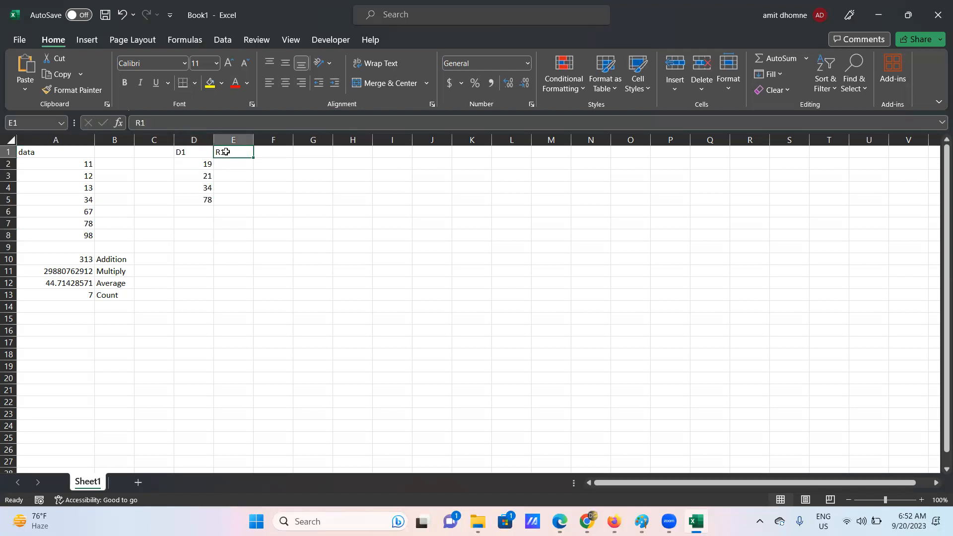
pyautogui.doubleClick(225, 152)
pyautogui.press('BackSpace')
pyautogui.press('BackSpace')
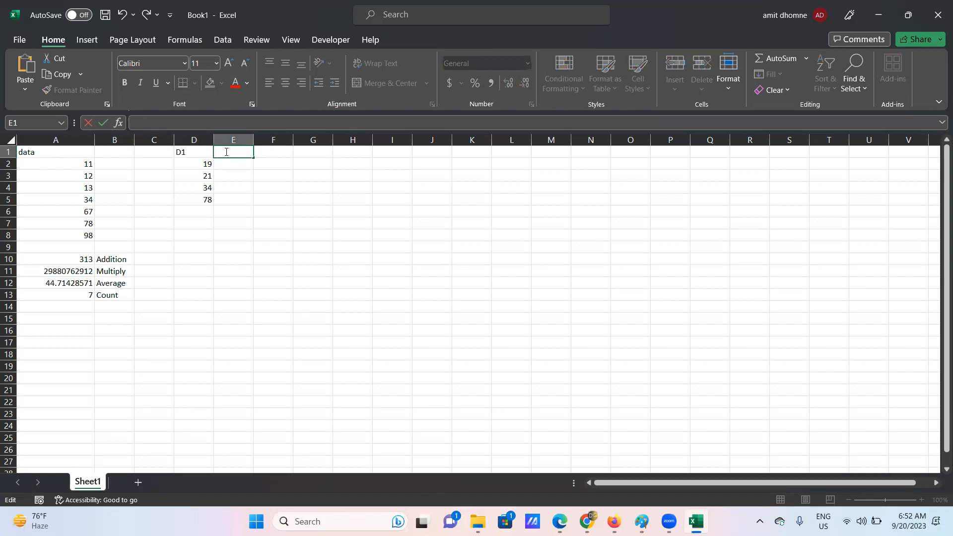
pyautogui.write('divisor')
# - Enter the divisors 7, 3, 9 and 5 in E2:E5
pyautogui.click(229, 166)
pyautogui.write('7')
pyautogui.press('Return')
pyautogui.write('3')
pyautogui.press('Return')
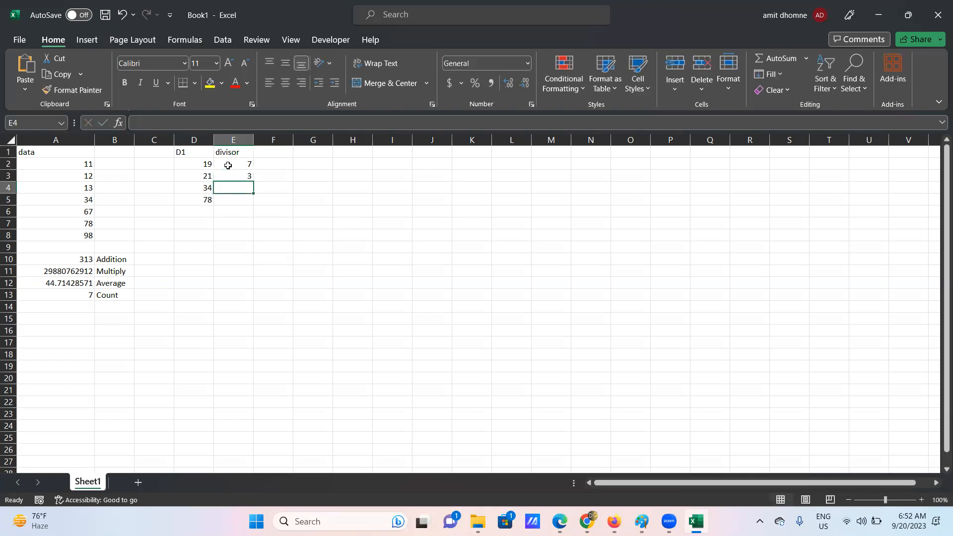
pyautogui.write('9')
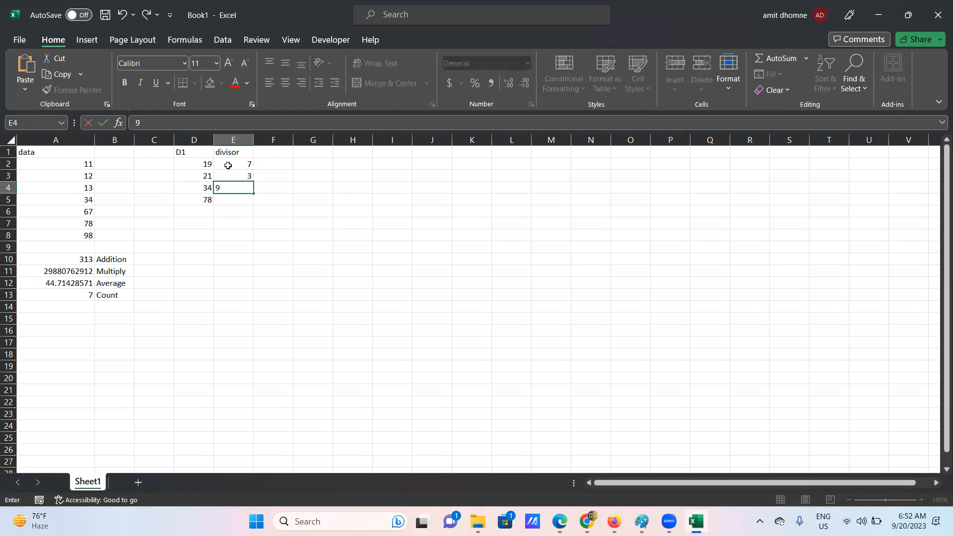
pyautogui.click(239, 200)
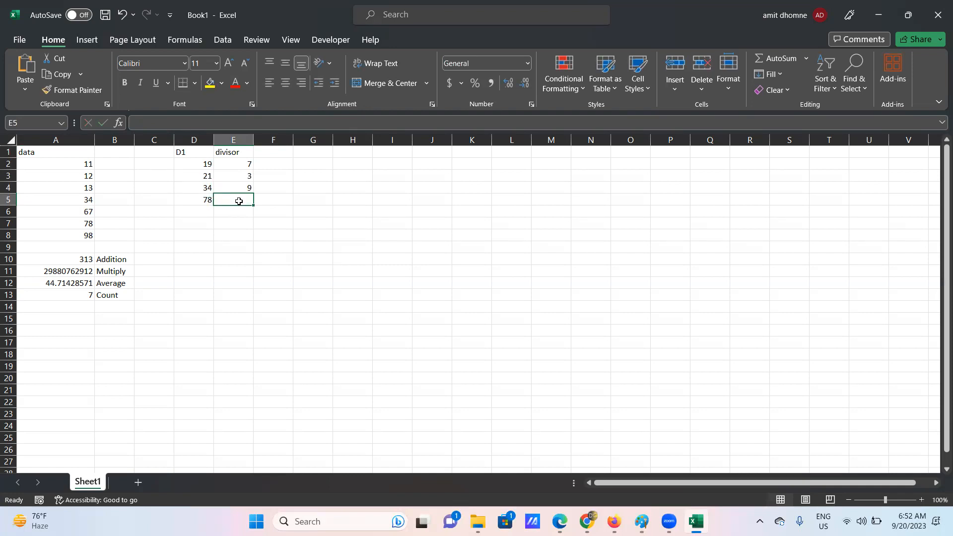
pyautogui.write('5')
pyautogui.click(277, 236)
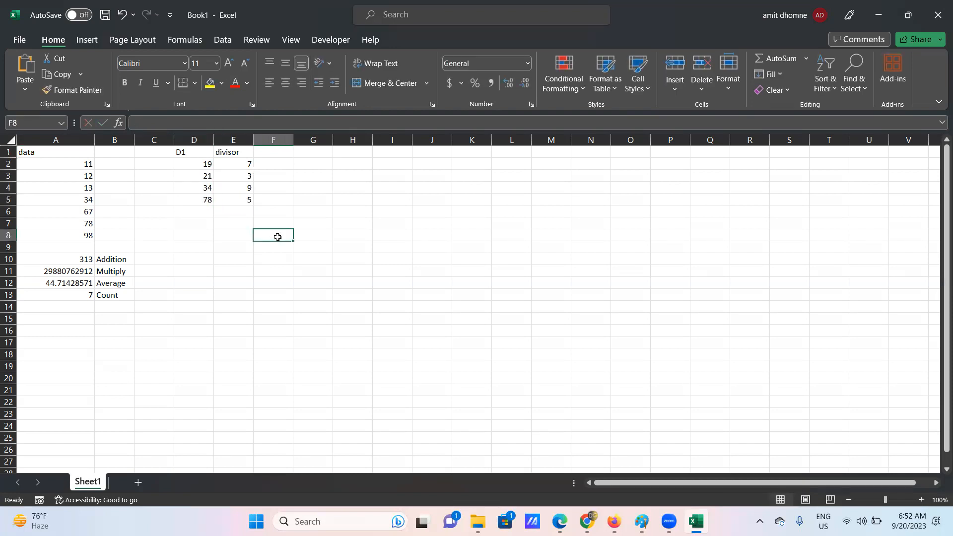
# - Head F1 with 'R1', review 19 and its divisor 7, then bring Paint forward
pyautogui.click(271, 153)
pyautogui.write('R1')
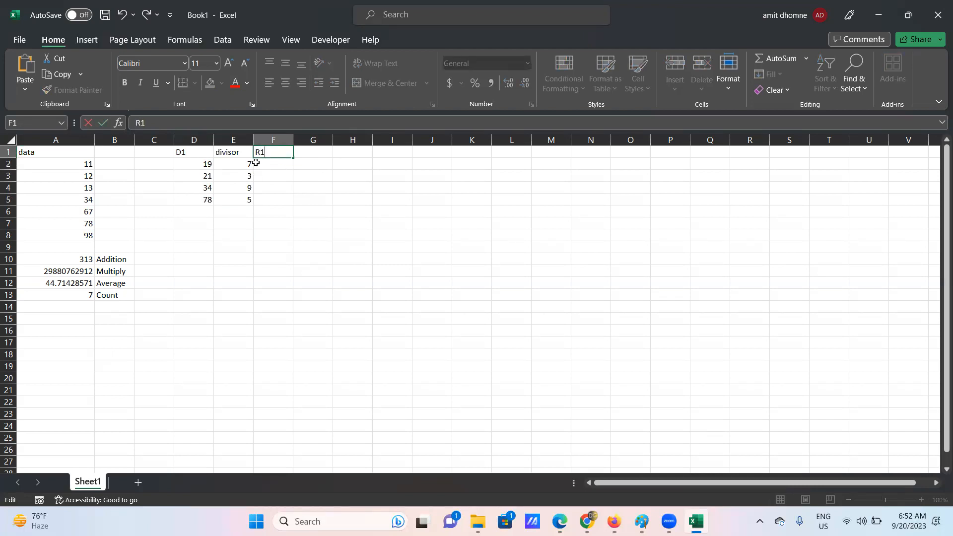
pyautogui.click(208, 165)
pyautogui.click(247, 166)
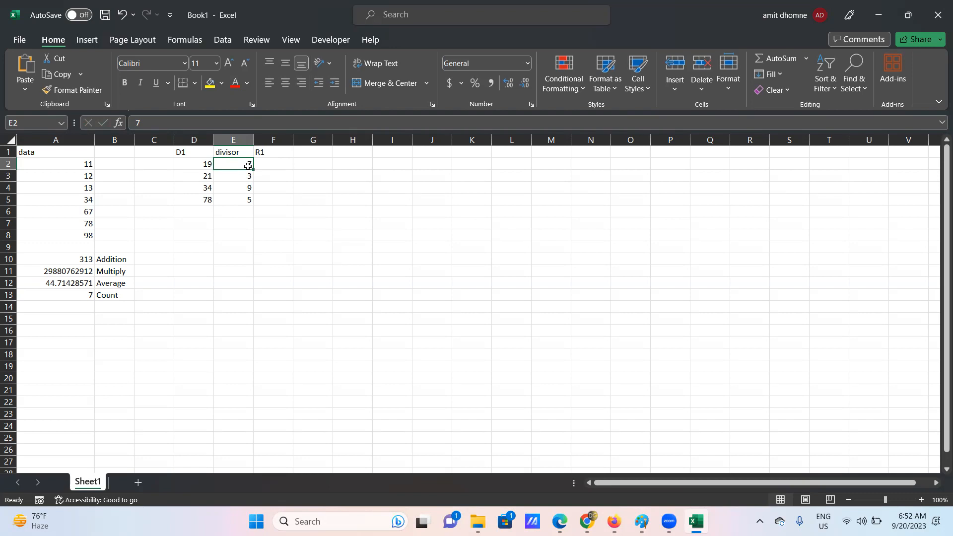
pyautogui.click(205, 163)
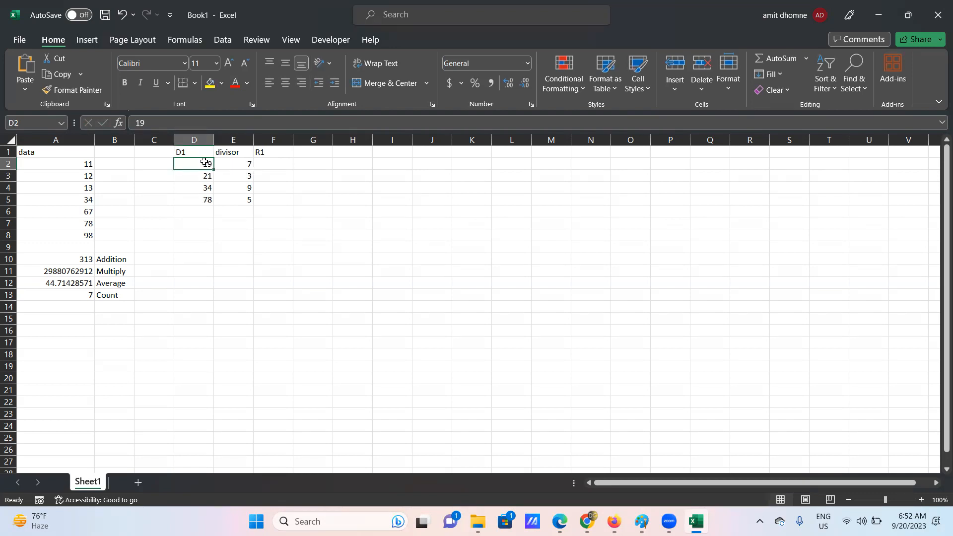
pyautogui.click(243, 163)
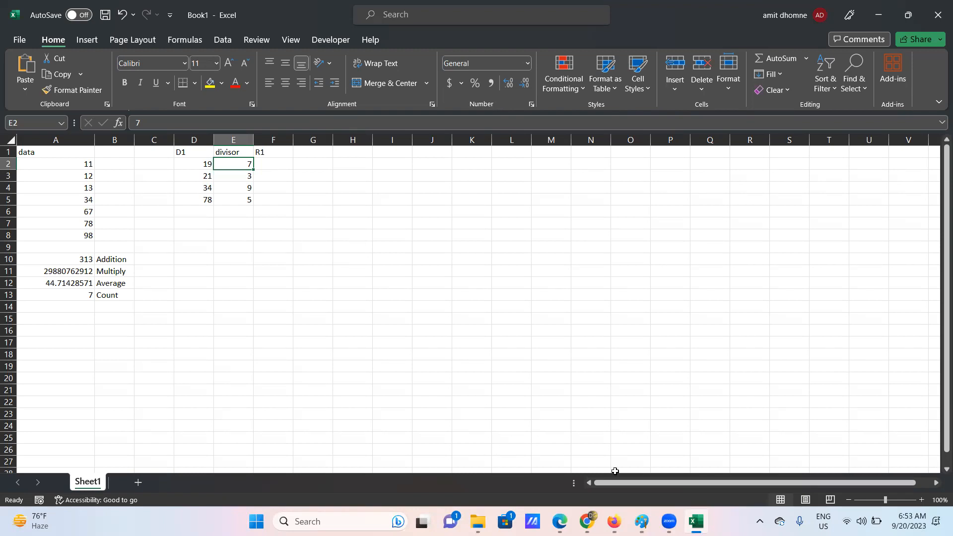
pyautogui.click(641, 521)
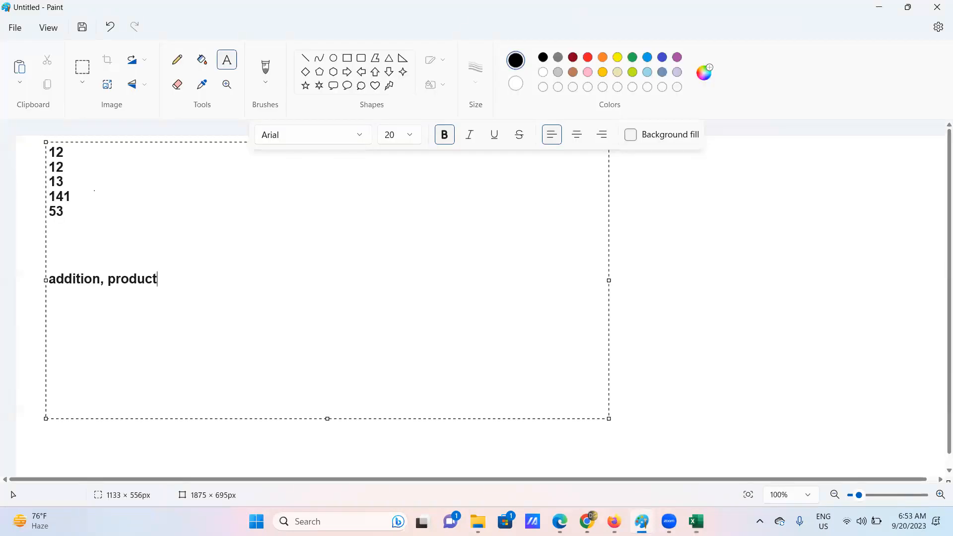
# - Pencil-sketch the long division of 25 by 3: quotient 8, 24 below, circled remainder 1
pyautogui.click(656, 280)
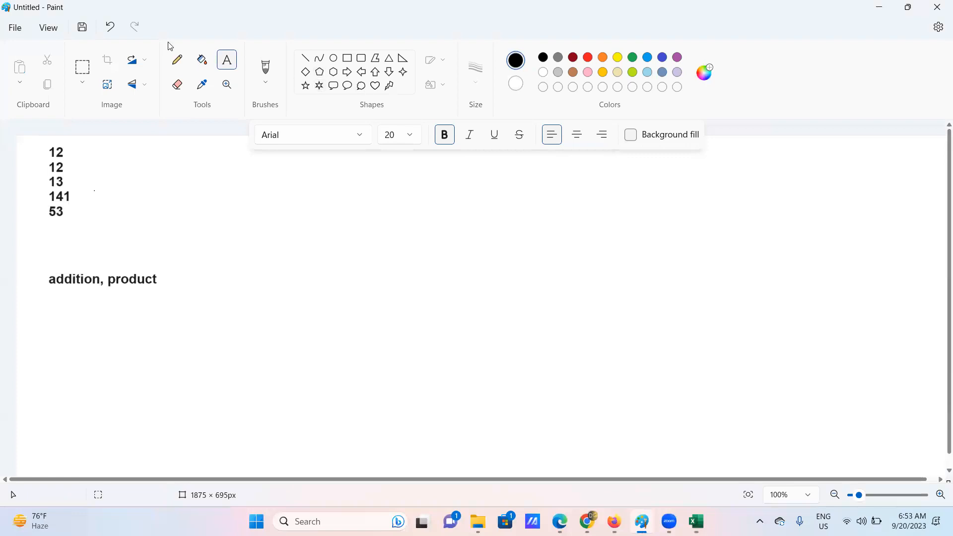
pyautogui.click(176, 61)
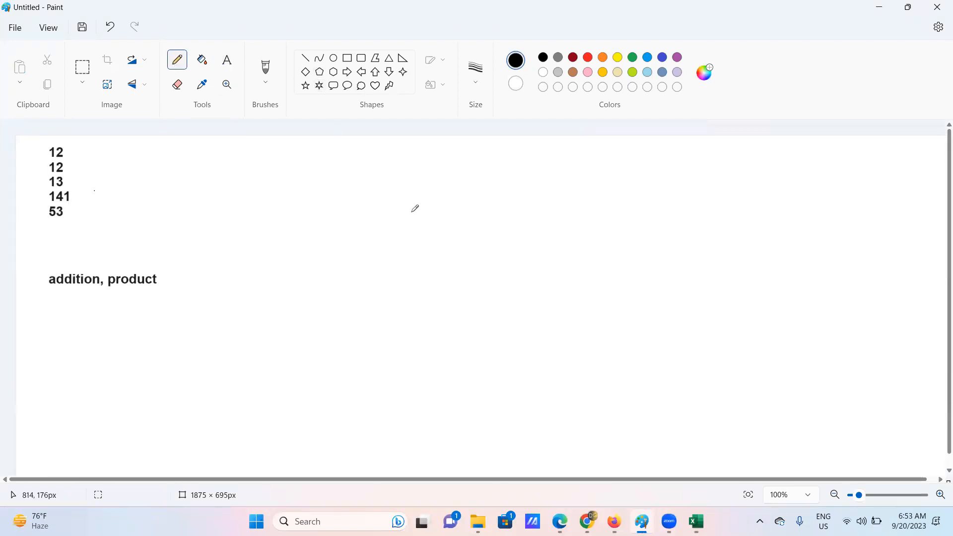
pyautogui.moveTo(403, 197)
pyautogui.mouseDown()
pyautogui.moveTo(422, 200)
pyautogui.moveTo(402, 214)
pyautogui.moveTo(423, 231)
pyautogui.mouseUp()
pyautogui.moveTo(460, 196)
pyautogui.mouseDown()
pyautogui.moveTo(434, 198)
pyautogui.moveTo(437, 210)
pyautogui.moveTo(454, 207)
pyautogui.moveTo(439, 225)
pyautogui.mouseUp()
pyautogui.moveTo(377, 178); pyautogui.dragTo(377, 225)
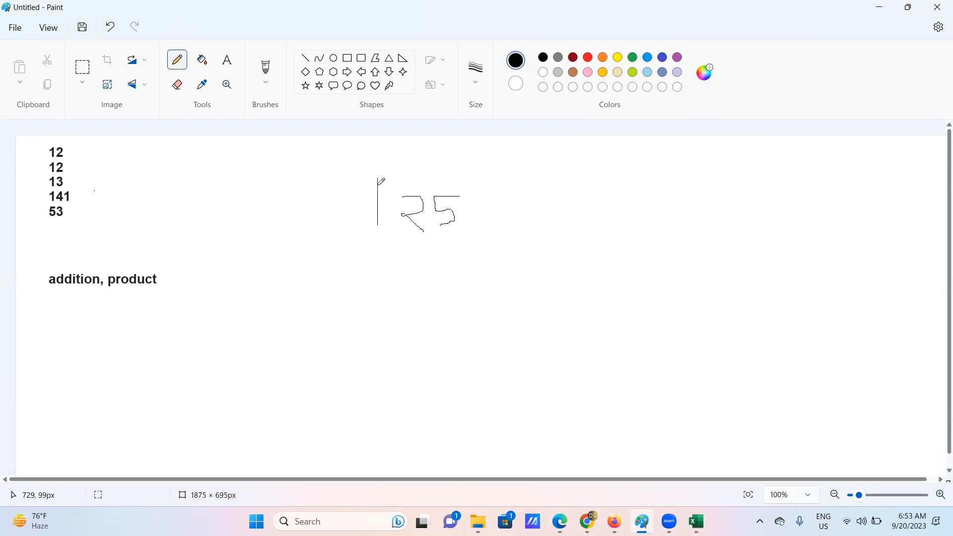
pyautogui.moveTo(376, 175); pyautogui.dragTo(467, 178)
pyautogui.moveTo(314, 179)
pyautogui.mouseDown()
pyautogui.moveTo(340, 180)
pyautogui.moveTo(326, 199)
pyautogui.moveTo(339, 208)
pyautogui.moveTo(327, 218)
pyautogui.mouseUp()
pyautogui.moveTo(432, 154)
pyautogui.mouseDown()
pyautogui.moveTo(417, 153)
pyautogui.moveTo(433, 173)
pyautogui.moveTo(425, 177)
pyautogui.moveTo(430, 145)
pyautogui.mouseUp()
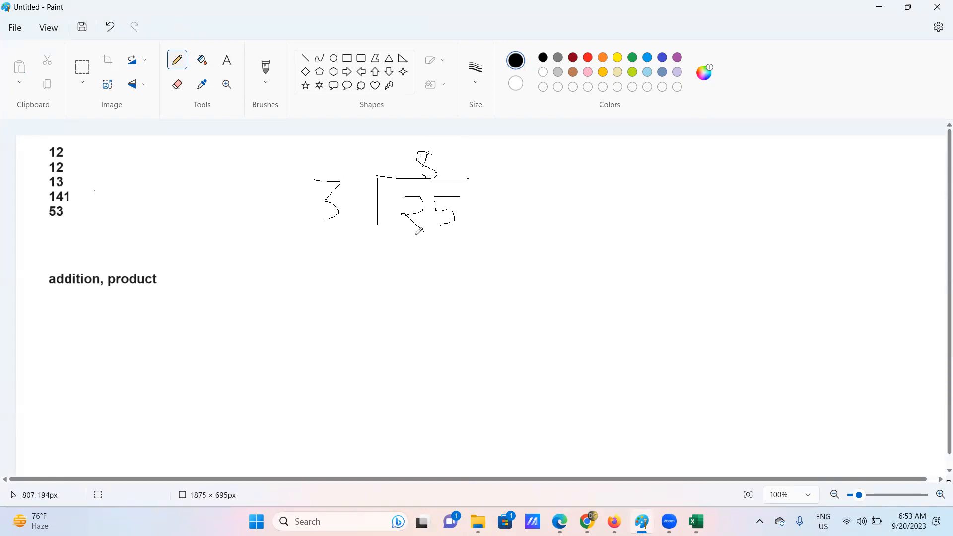
pyautogui.moveTo(413, 245)
pyautogui.mouseDown()
pyautogui.moveTo(425, 250)
pyautogui.moveTo(395, 268)
pyautogui.moveTo(433, 288)
pyautogui.moveTo(466, 266)
pyautogui.moveTo(466, 280)
pyautogui.mouseUp()
pyautogui.moveTo(392, 298); pyautogui.dragTo(503, 300)
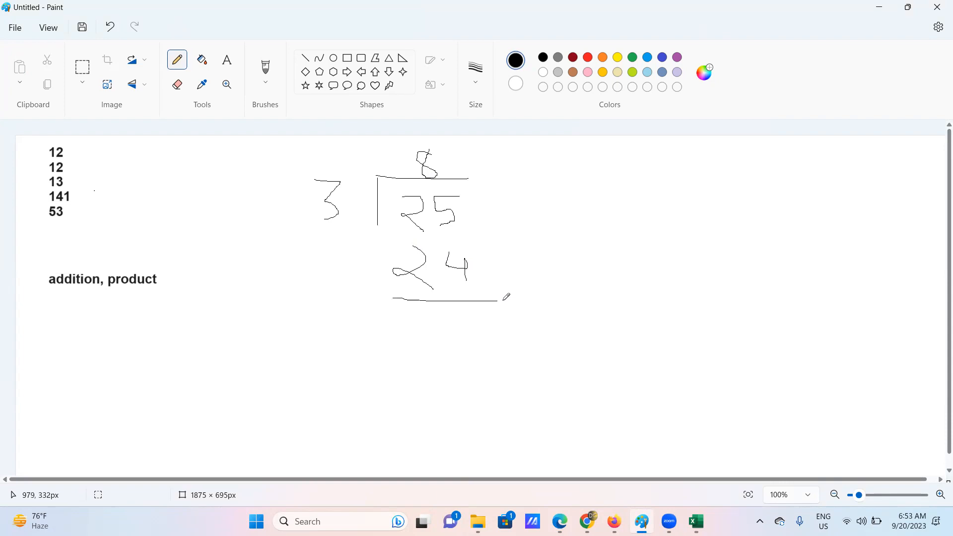
pyautogui.moveTo(467, 310); pyautogui.dragTo(467, 347)
pyautogui.moveTo(468, 304)
pyautogui.mouseDown()
pyautogui.moveTo(449, 335)
pyautogui.moveTo(461, 351)
pyautogui.moveTo(496, 321)
pyautogui.moveTo(484, 301)
pyautogui.moveTo(469, 300)
pyautogui.mouseUp()
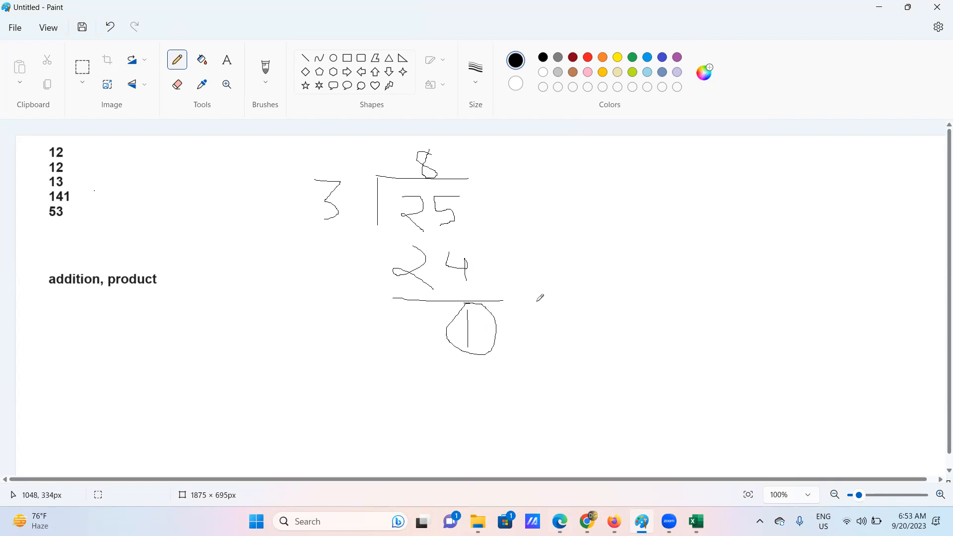
# - Label the circled 1 with the text 'remainder' and minimize Paint
pyautogui.click(227, 60)
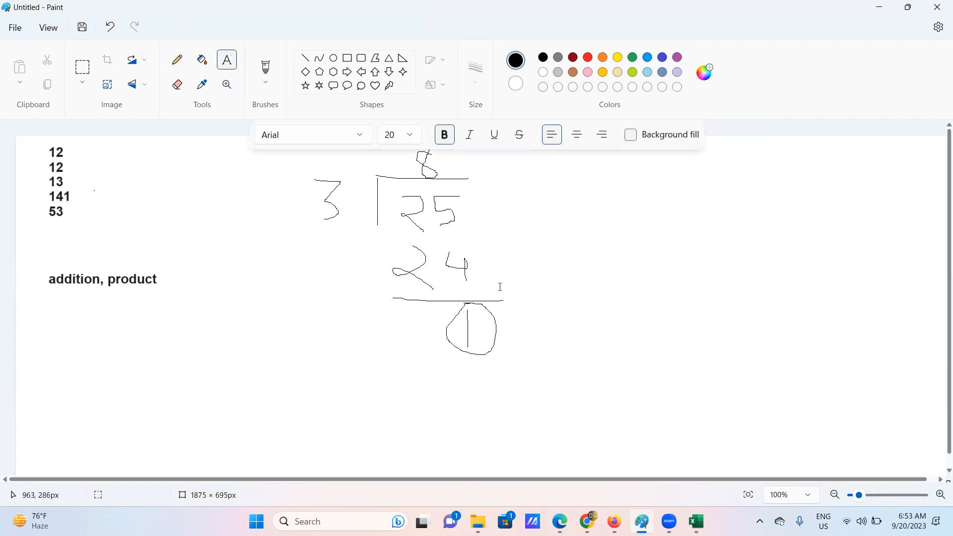
pyautogui.click(515, 319)
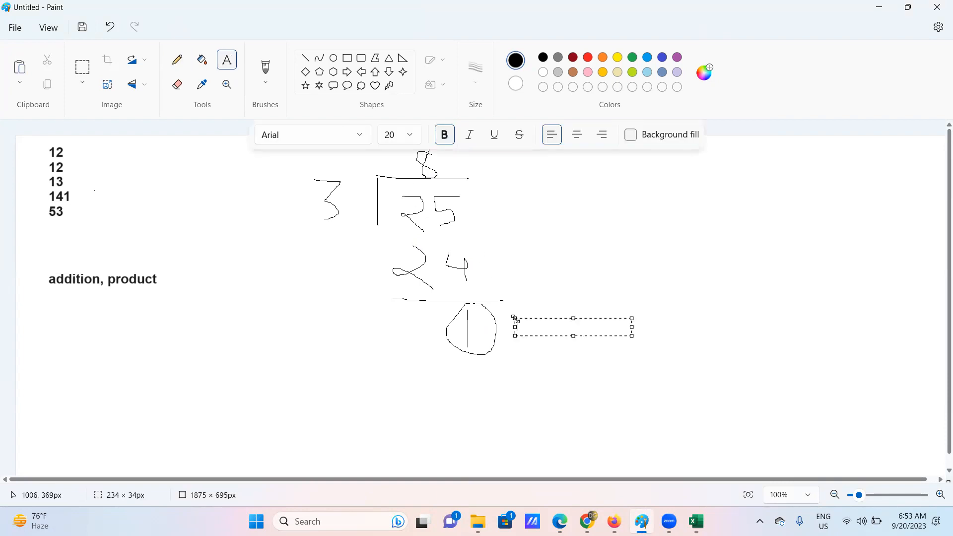
pyautogui.write('rema')
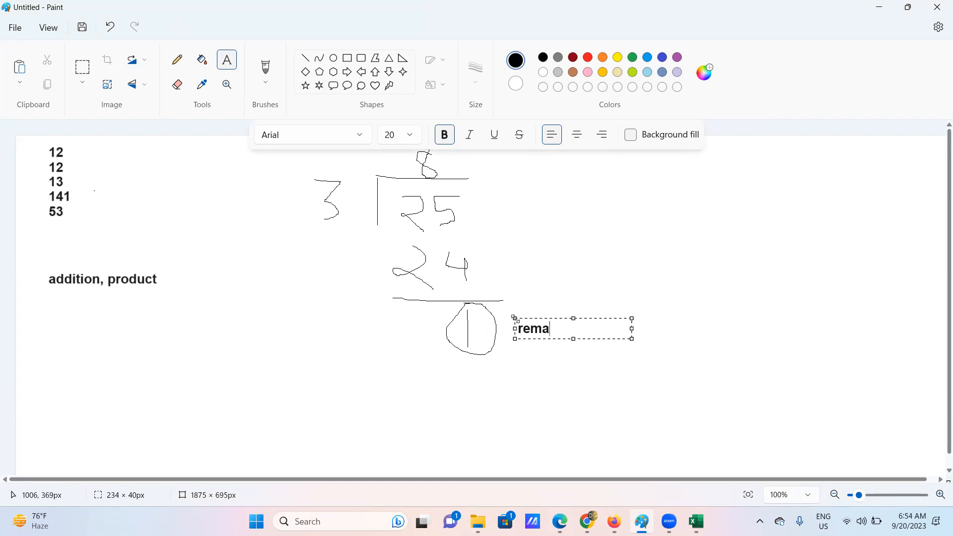
pyautogui.write('inder')
pyautogui.click(676, 300)
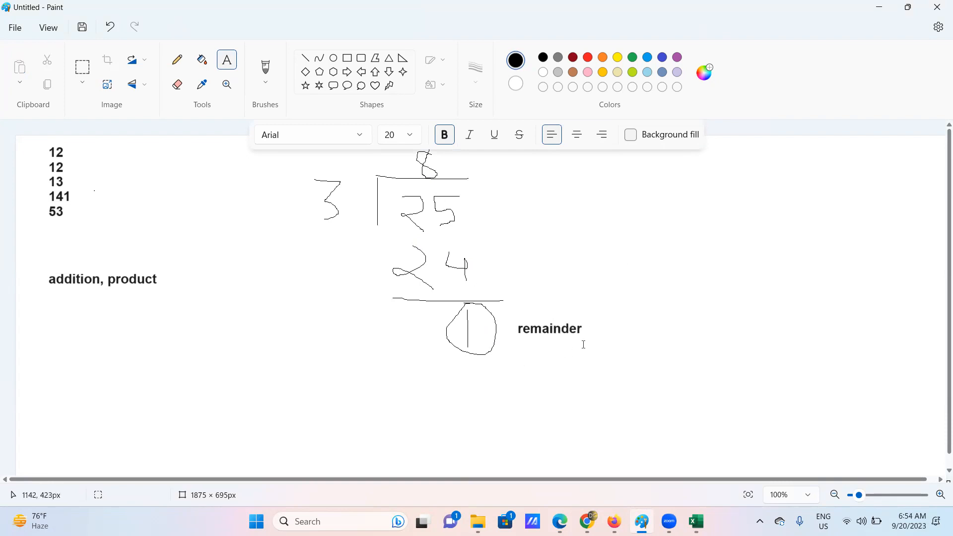
pyautogui.click(879, 6)
# - Enter =MOD(D2,E2) in F2 to get the remainder of 19 divided by 7
pyautogui.click(269, 163)
pyautogui.write('=')
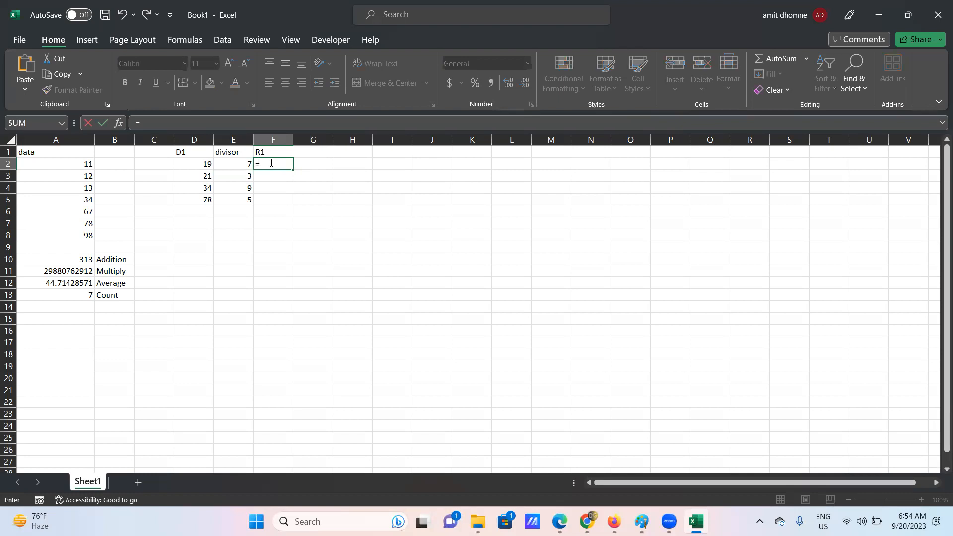
pyautogui.write('mo')
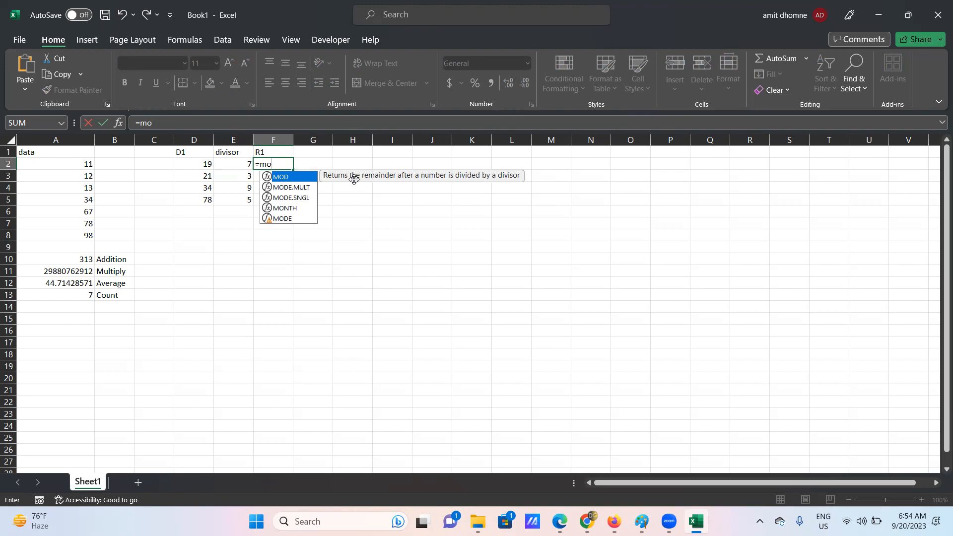
pyautogui.doubleClick(299, 179)
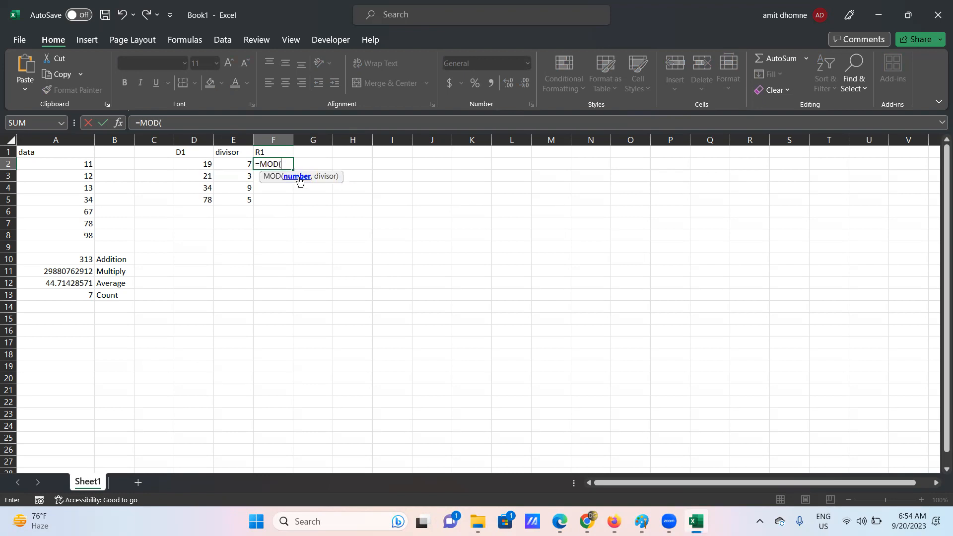
pyautogui.click(202, 164)
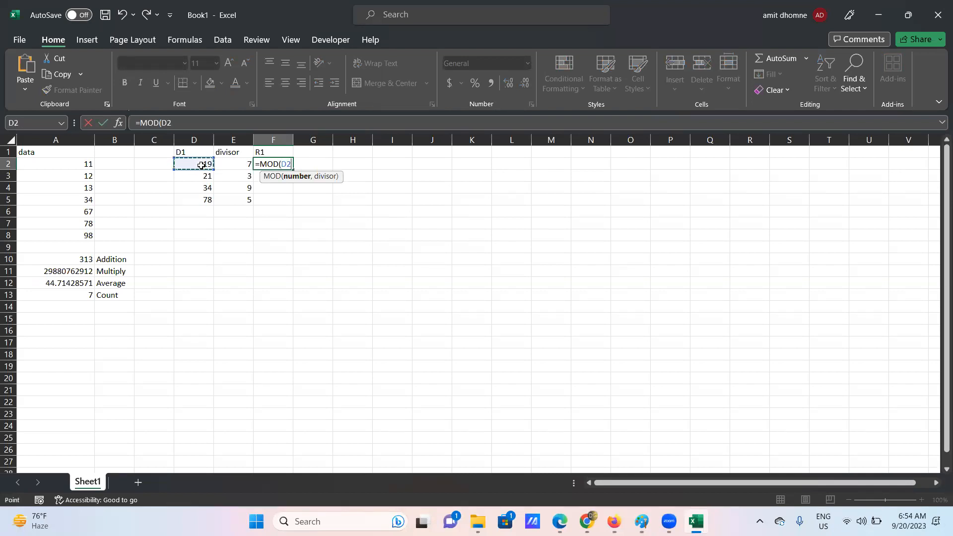
pyautogui.write(',')
pyautogui.click(237, 164)
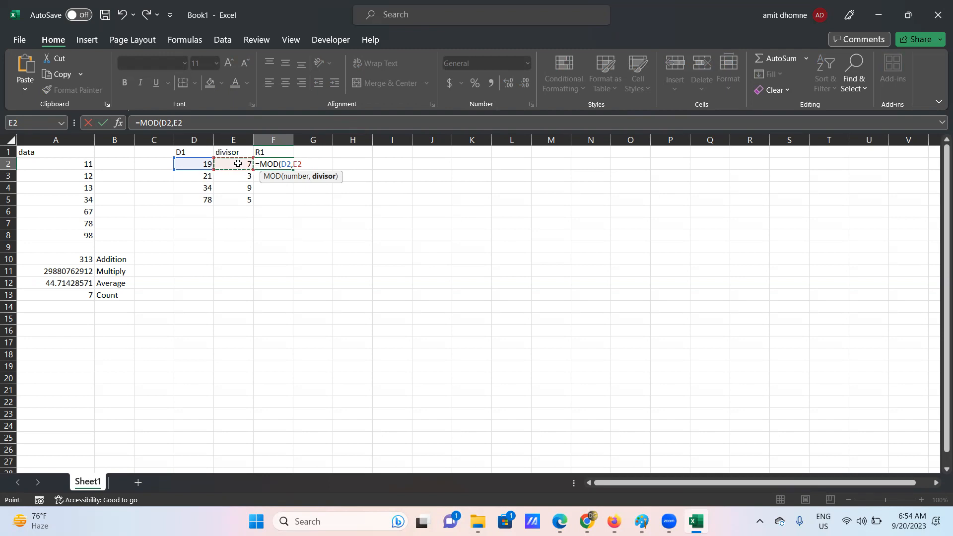
pyautogui.write(')')
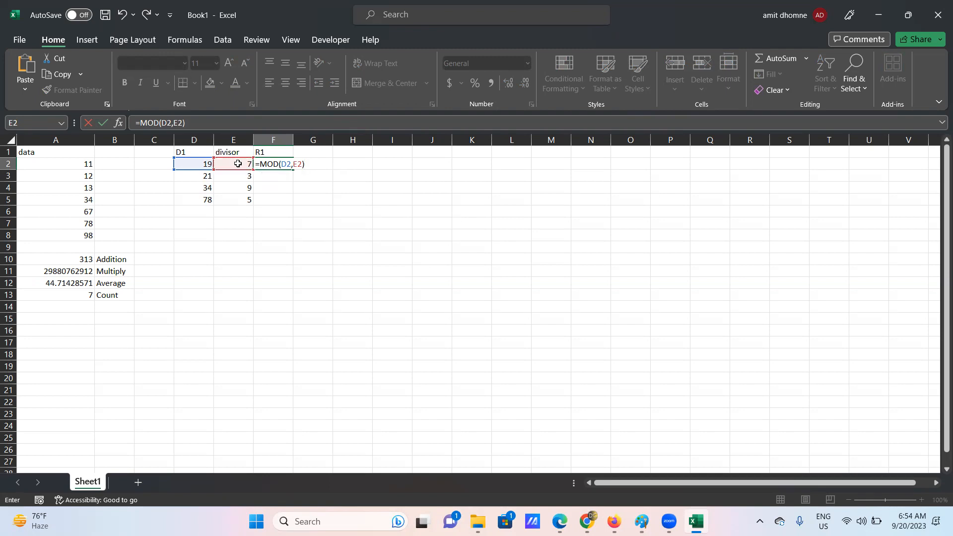
pyautogui.press('Return')
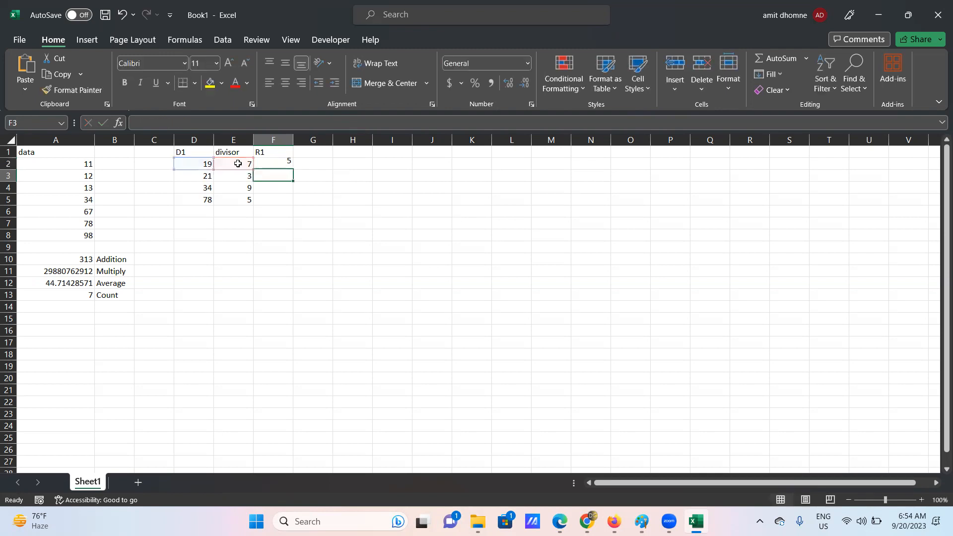
# - Fill the MOD formula down to F5, giving 5, 0, 7, 3, and check the copies
pyautogui.click(275, 164)
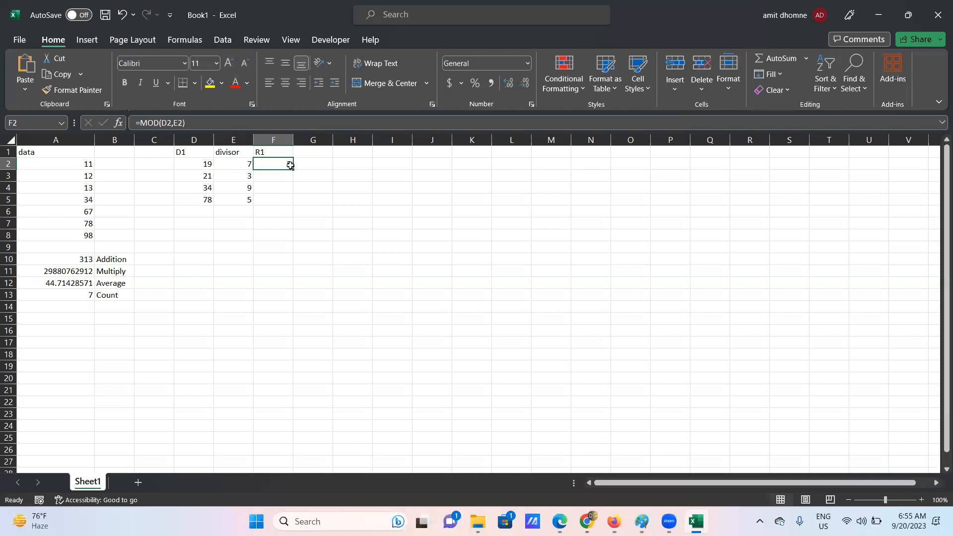
pyautogui.moveTo(293, 170); pyautogui.dragTo(293, 205)
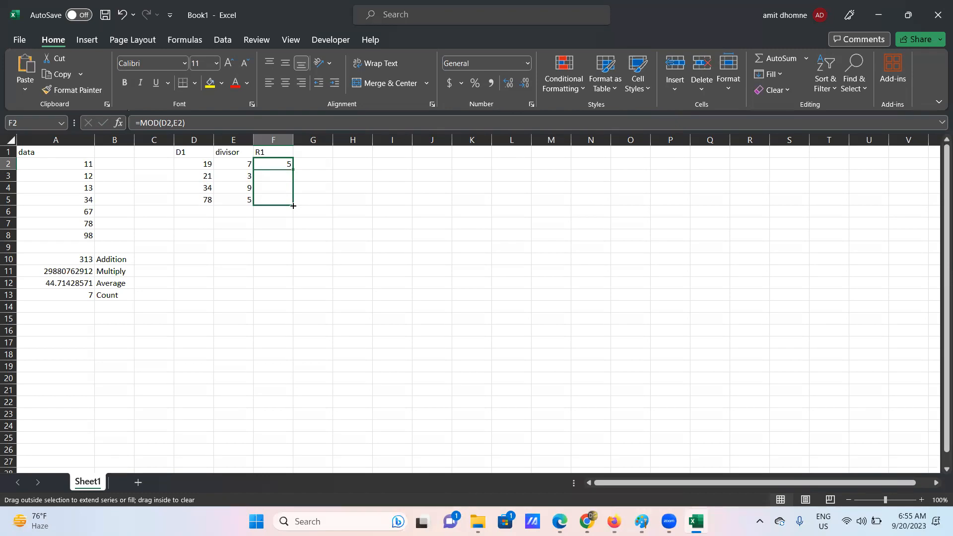
pyautogui.moveTo(293, 205); pyautogui.dragTo(293, 205)
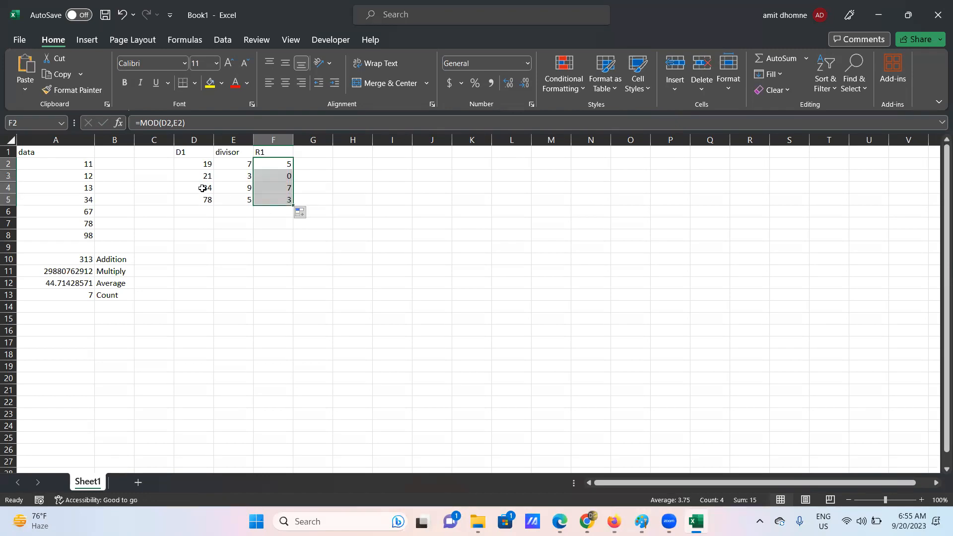
pyautogui.click(248, 177)
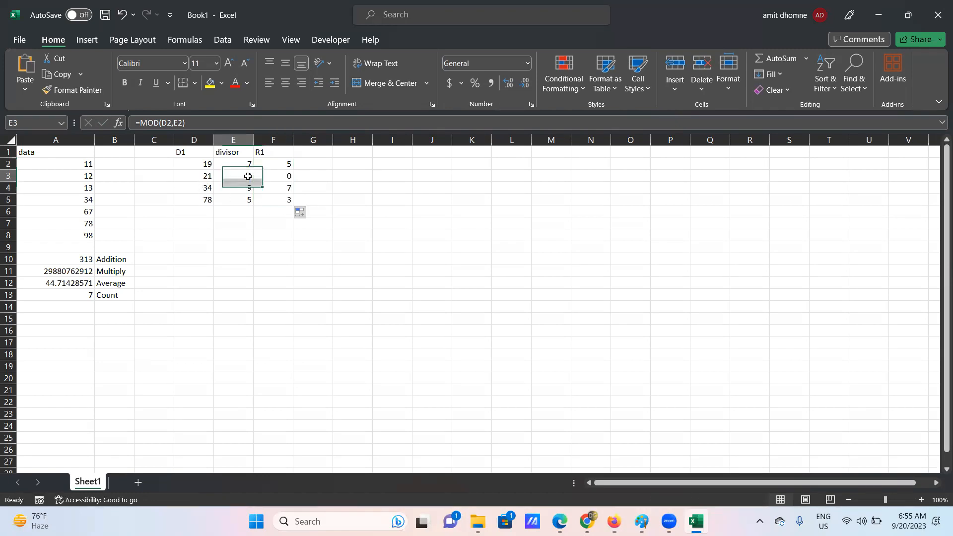
pyautogui.click(285, 177)
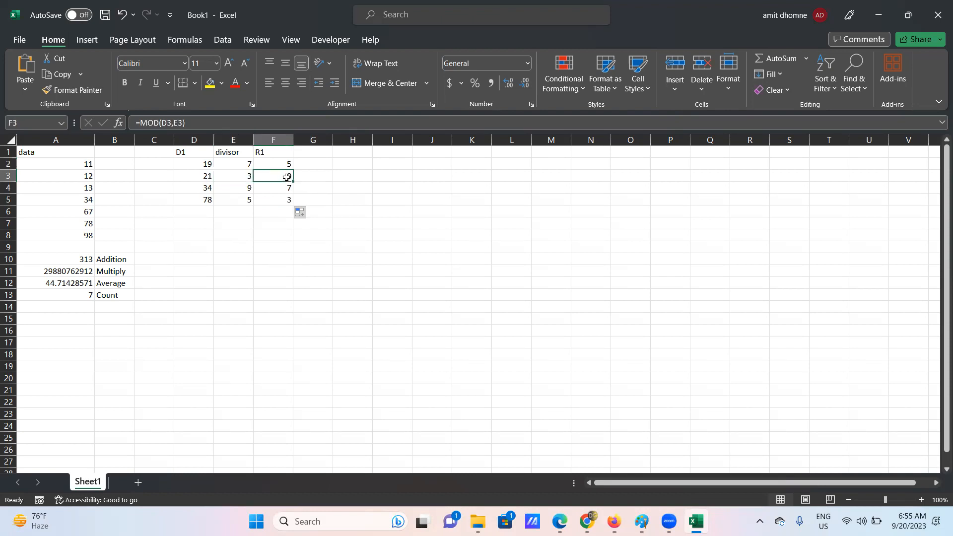
pyautogui.click(196, 191)
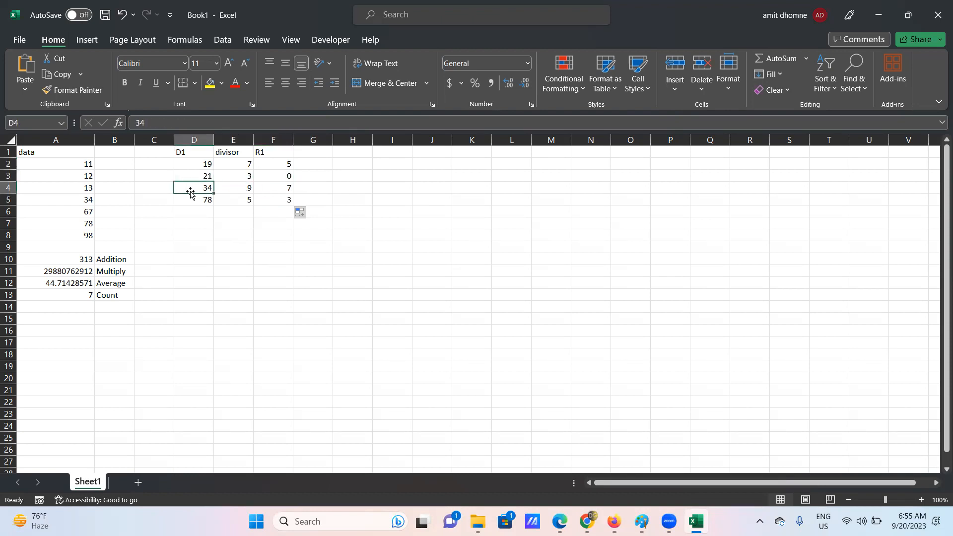
pyautogui.click(239, 193)
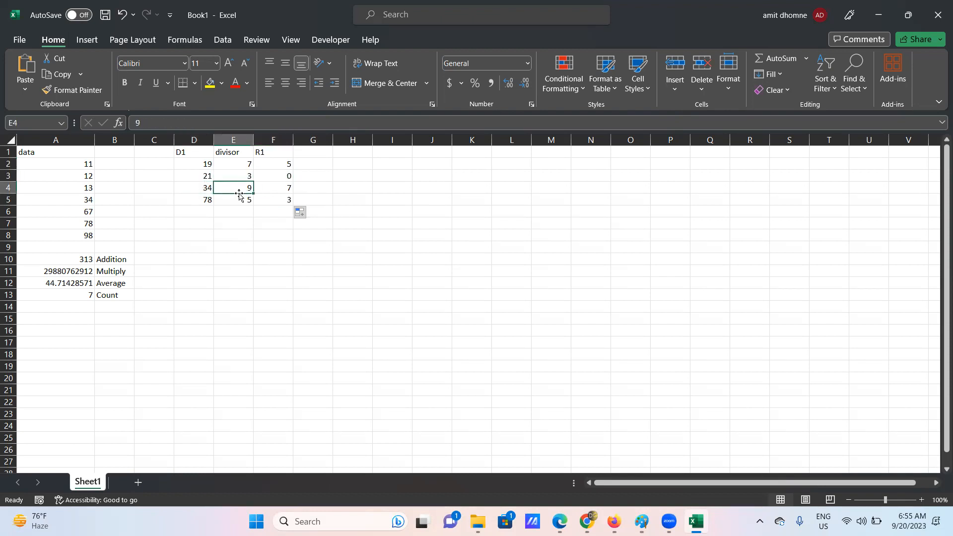
pyautogui.click(283, 187)
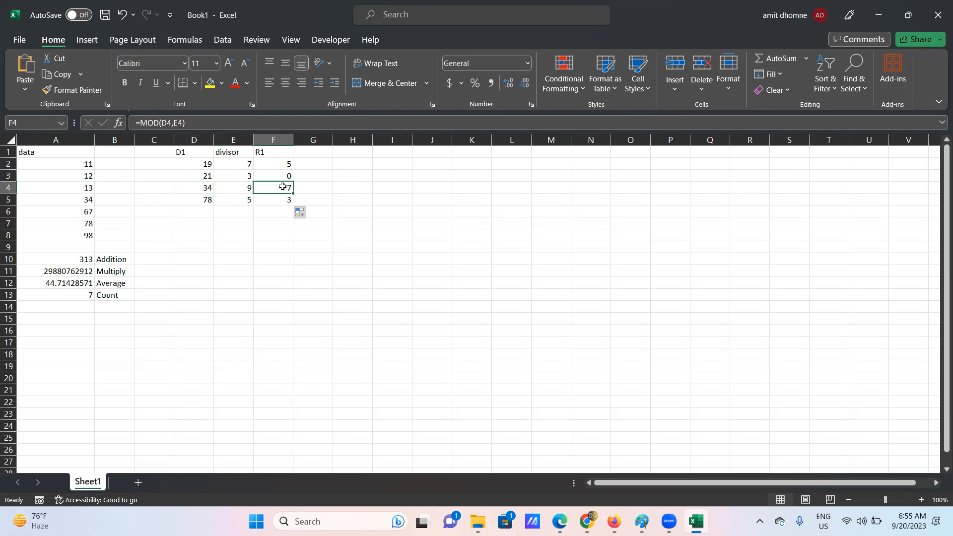
pyautogui.click(204, 198)
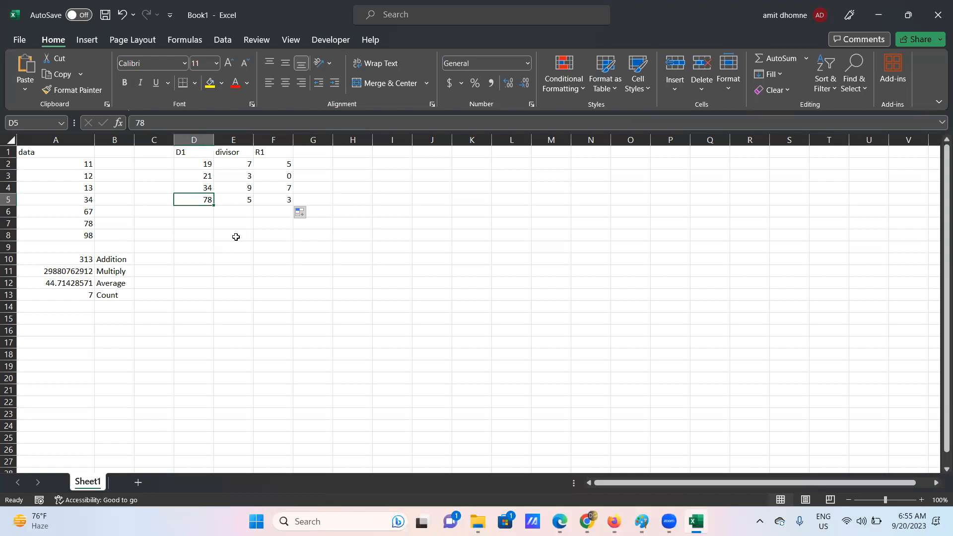
# - Type the label 'power' in D10 and return to the Paint sketch
pyautogui.click(192, 262)
pyautogui.write('p')
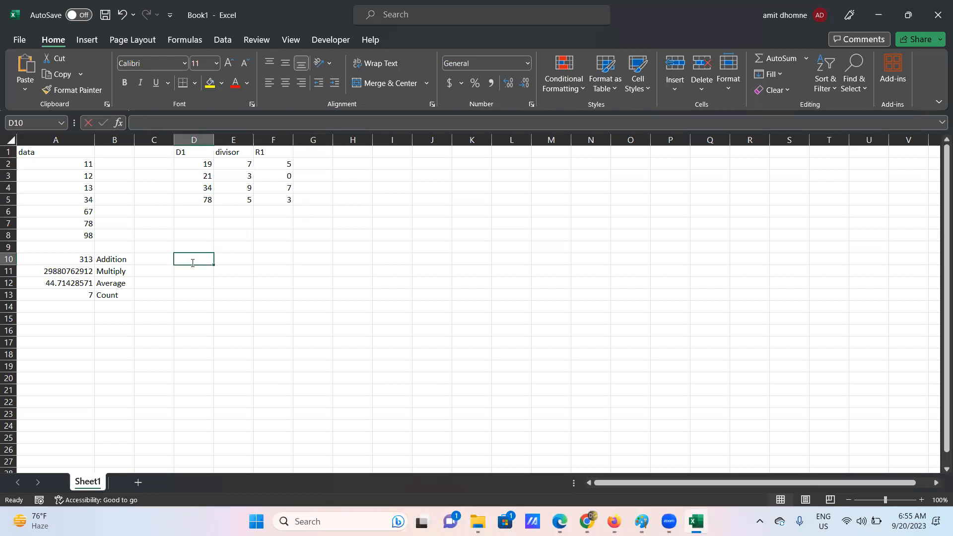
pyautogui.write('ower')
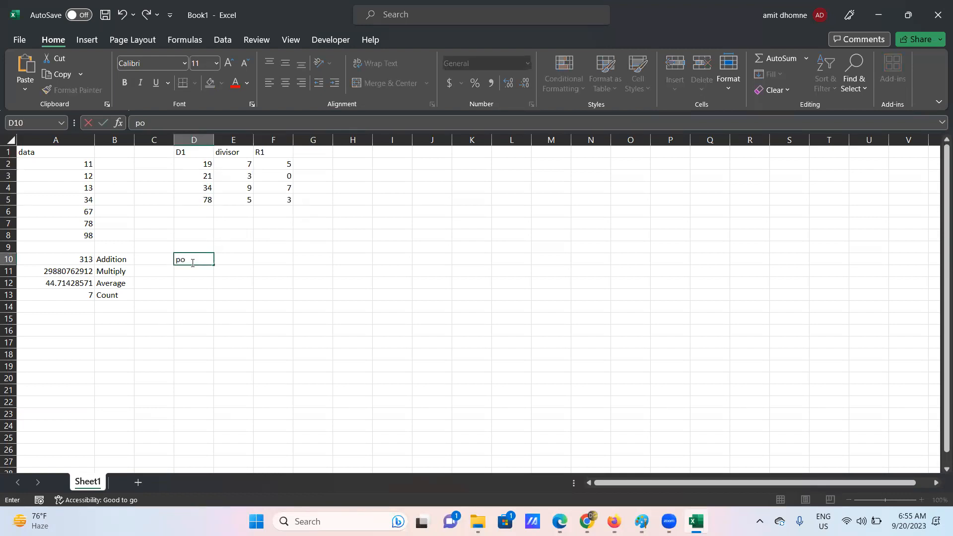
pyautogui.click(641, 521)
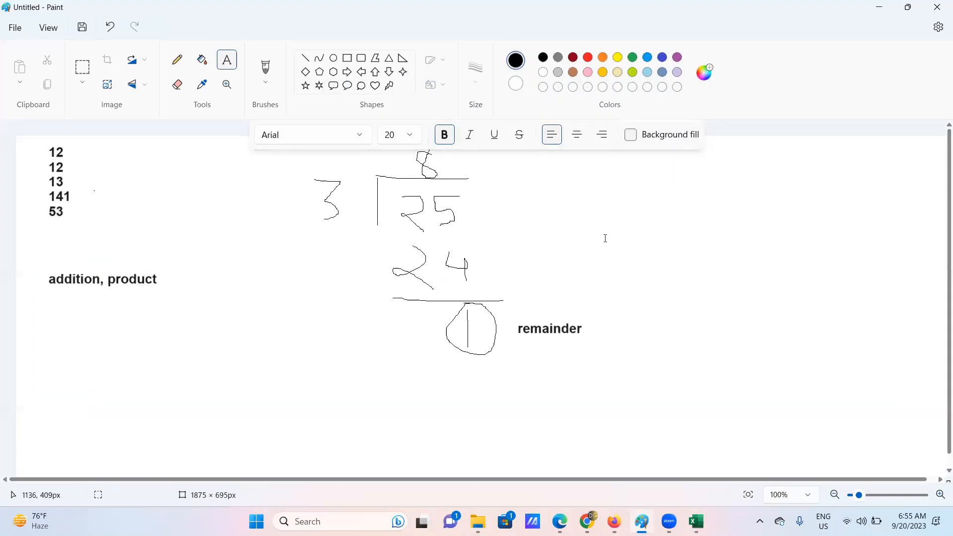
# - Add a two-line text note '5 to power 2' and '25' beside the division sketch
pyautogui.click(562, 205)
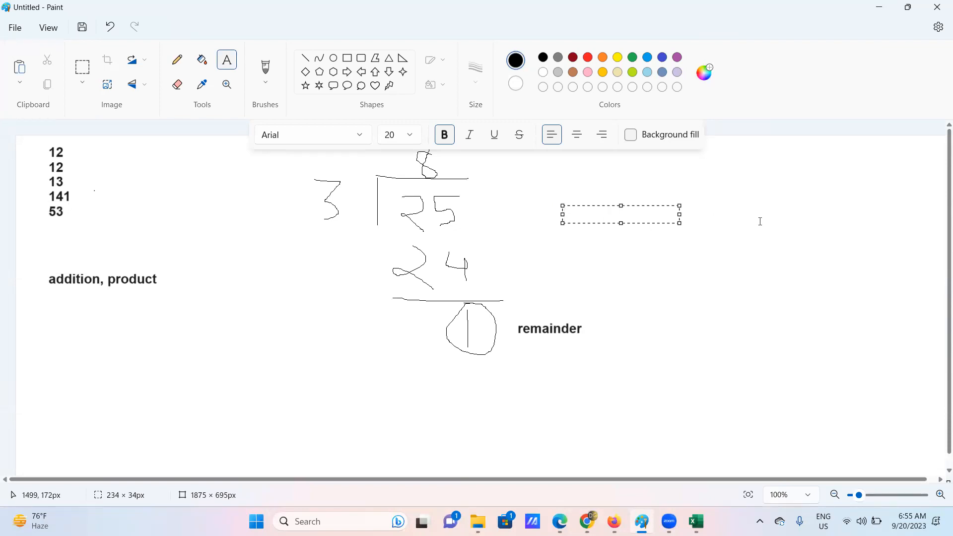
pyautogui.write('5 to power 2')
pyautogui.press('Return')
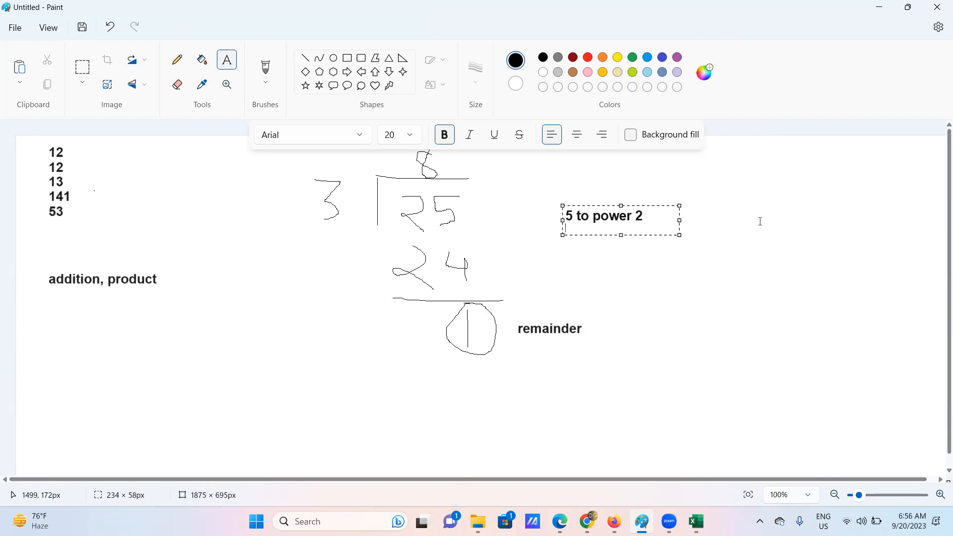
pyautogui.write('25')
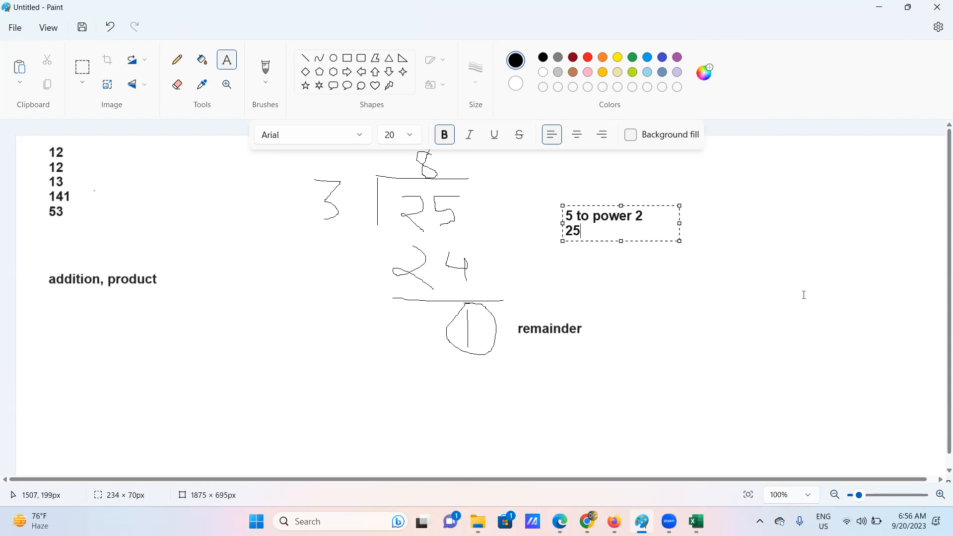
pyautogui.click(674, 272)
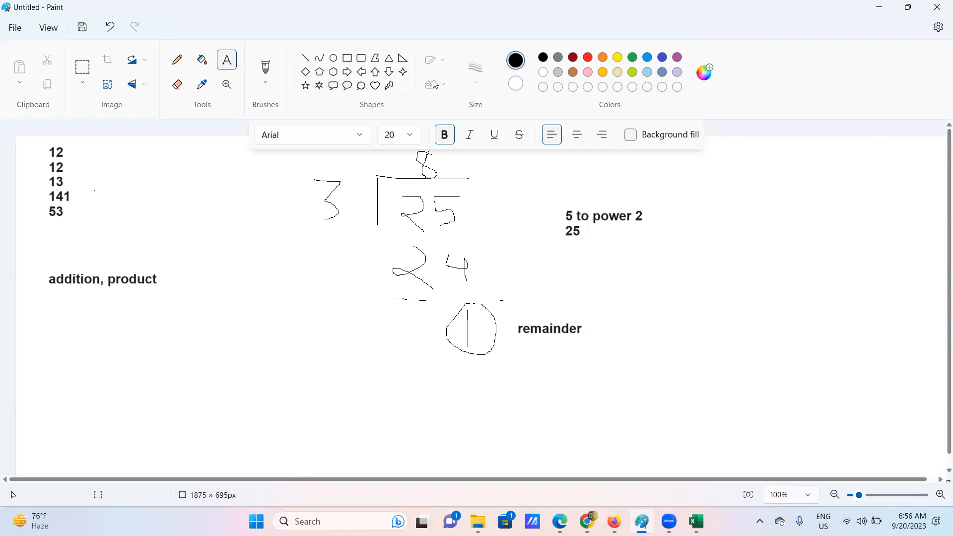
# - Pencil-draw a 5 with a small exponent 2, then minimize Paint
pyautogui.click(177, 60)
pyautogui.moveTo(696, 168)
pyautogui.mouseDown()
pyautogui.moveTo(676, 169)
pyautogui.moveTo(697, 190)
pyautogui.moveTo(671, 202)
pyautogui.mouseUp()
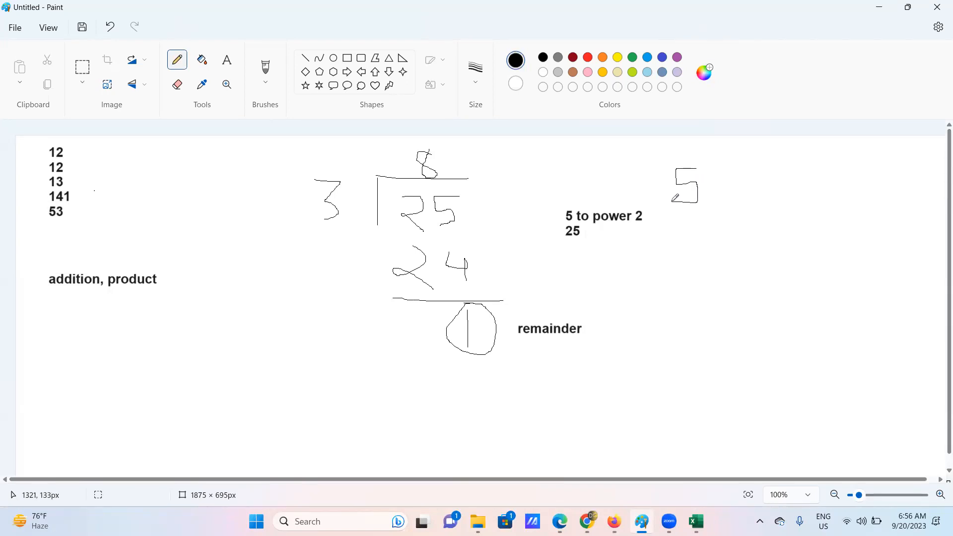
pyautogui.moveTo(702, 154)
pyautogui.mouseDown()
pyautogui.moveTo(696, 165)
pyautogui.moveTo(716, 166)
pyautogui.mouseUp()
pyautogui.click(879, 8)
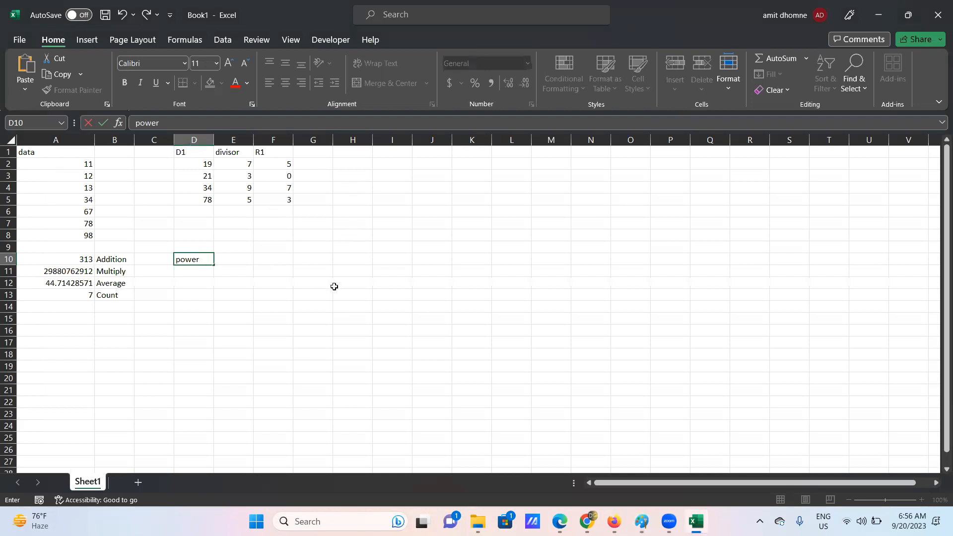
# - Enter 1, 2, 3, 4 and 5 down G9:G13, then select H9
pyautogui.click(308, 251)
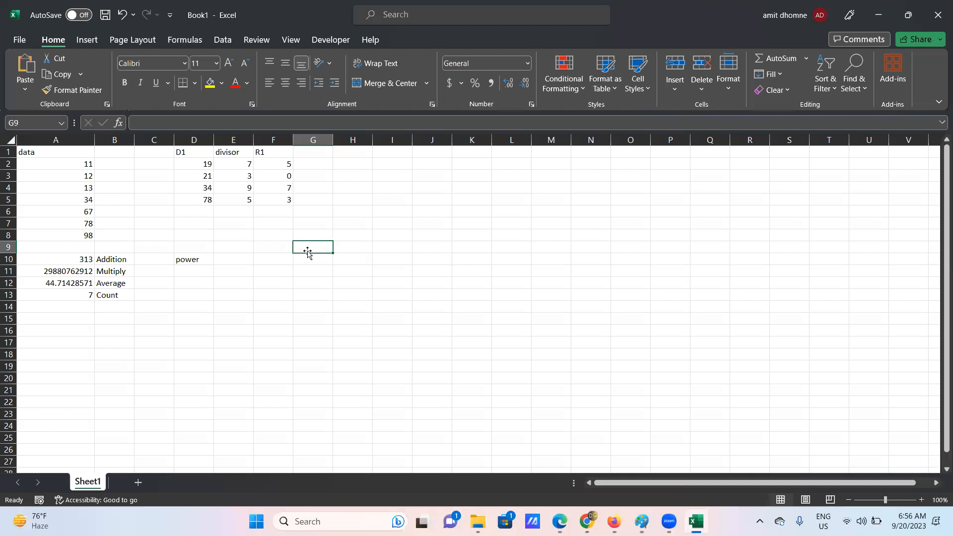
pyautogui.write('1')
pyautogui.press('Return')
pyautogui.write('2')
pyautogui.press('Return')
pyautogui.write('3')
pyautogui.press('Return')
pyautogui.write('4')
pyautogui.press('Return')
pyautogui.write('5')
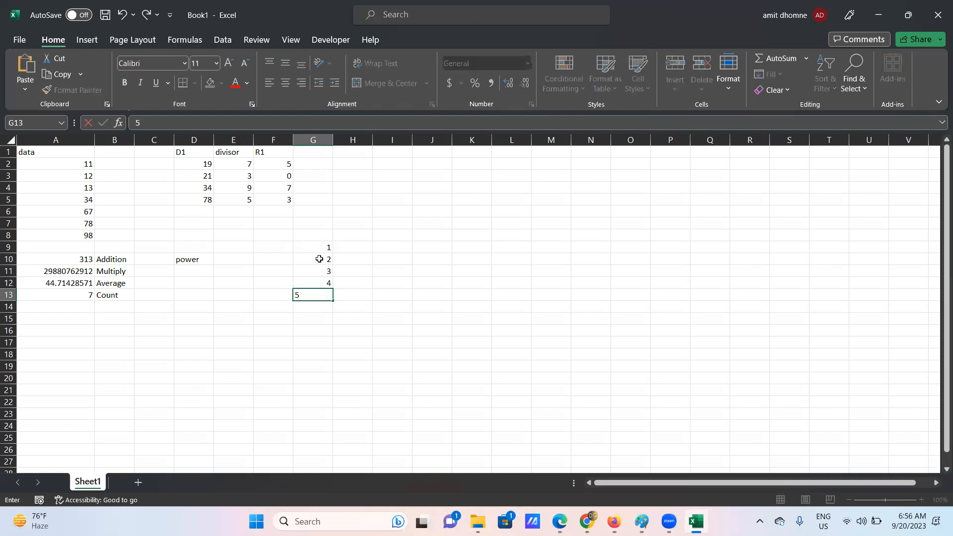
pyautogui.click(355, 250)
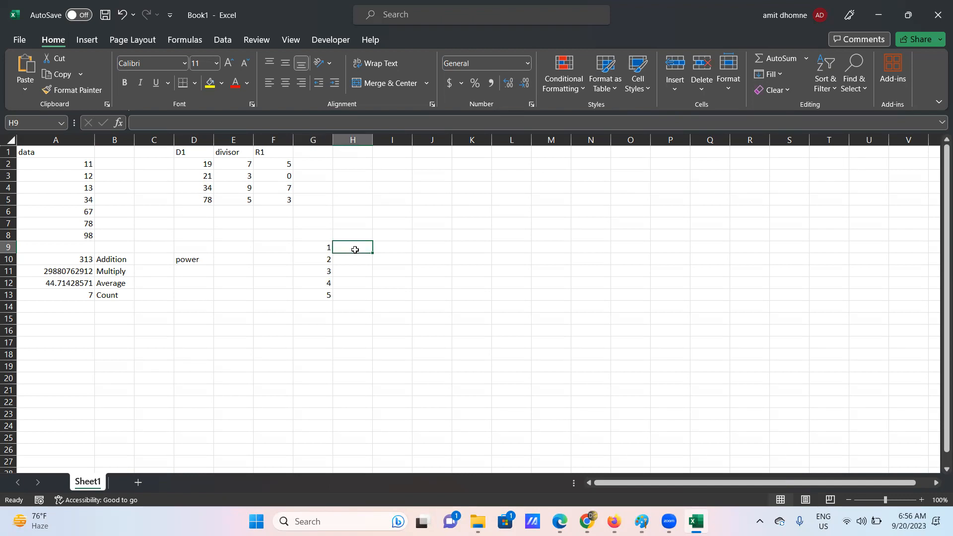
# - Enter =POWER(G9,2) in H9 to square the first number
pyautogui.write('power')
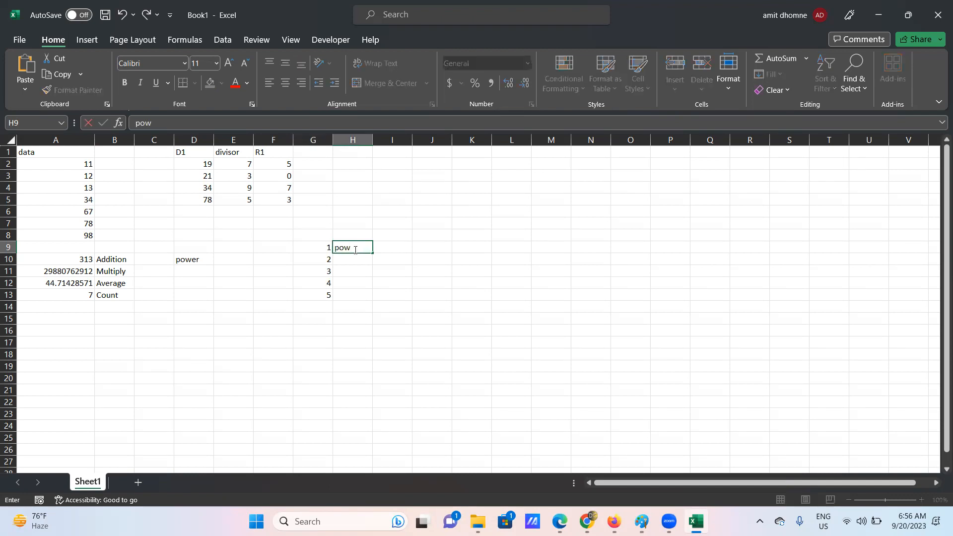
pyautogui.press('BackSpace')
pyautogui.press('BackSpace')
pyautogui.press('BackSpace')
pyautogui.press('BackSpace')
pyautogui.press('BackSpace')
pyautogui.write('=')
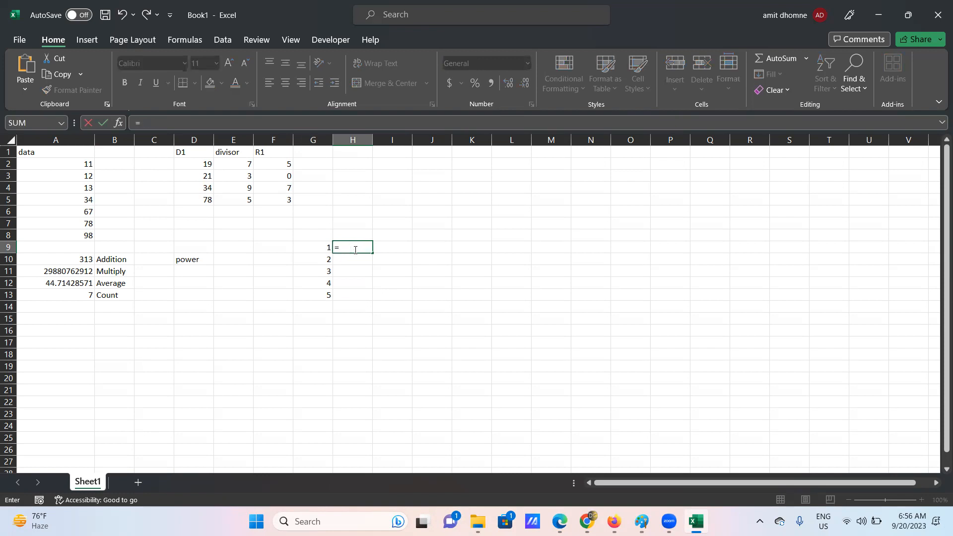
pyautogui.write('po')
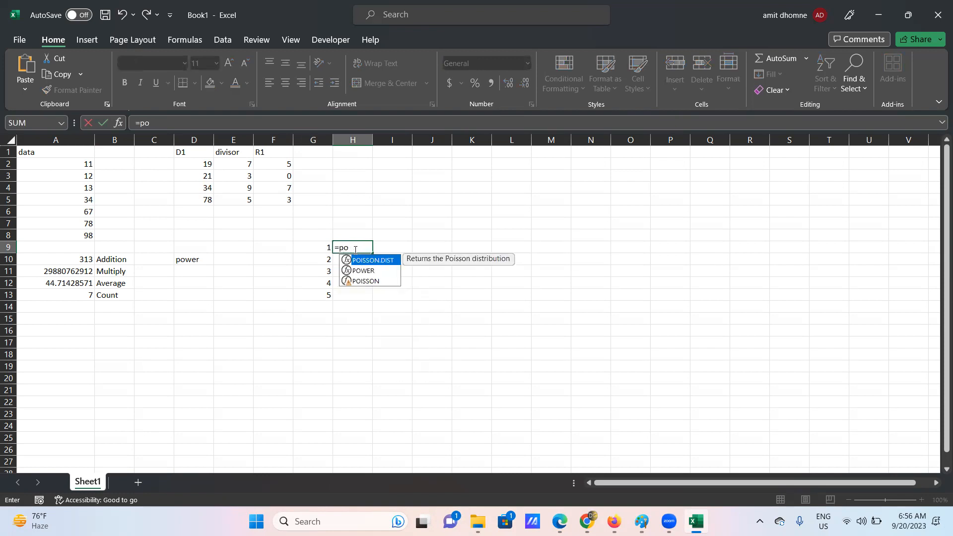
pyautogui.write('wer')
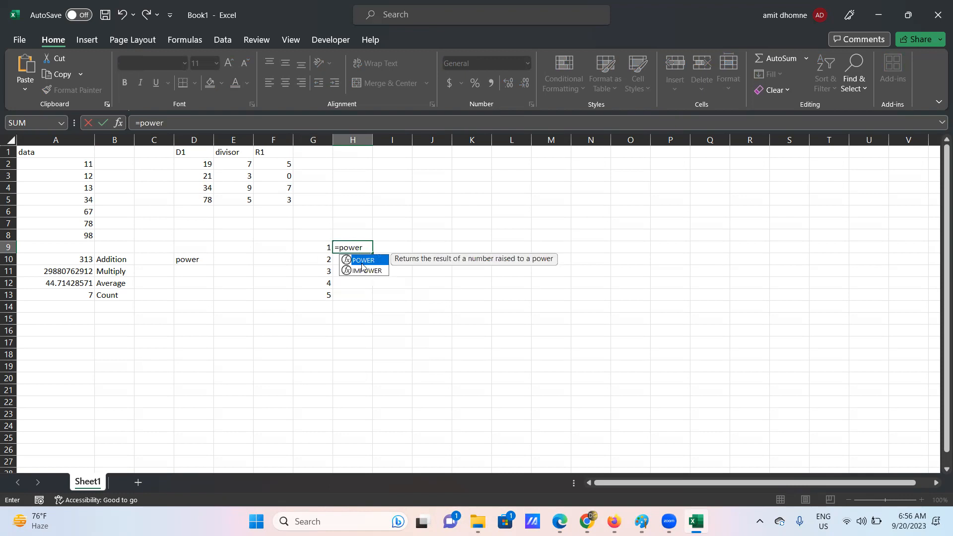
pyautogui.doubleClick(362, 261)
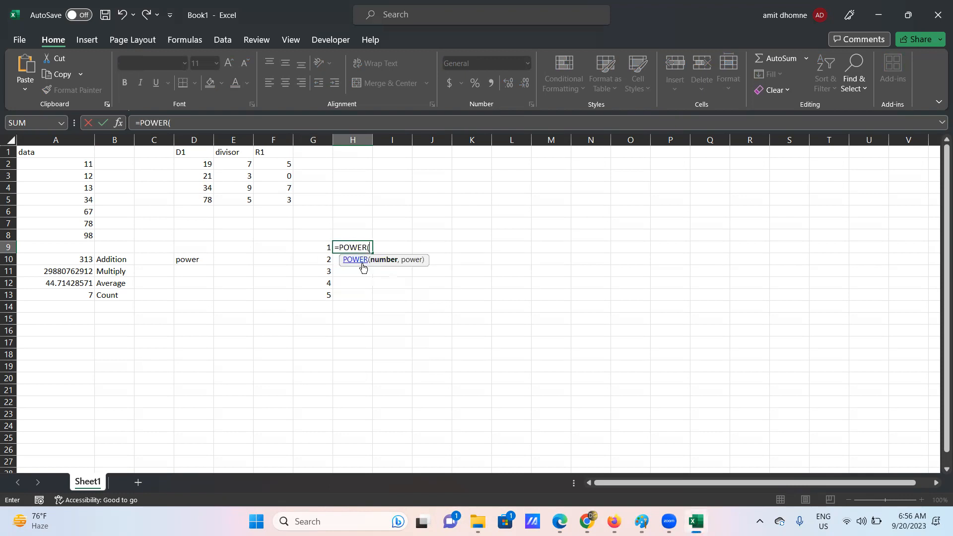
pyautogui.click(319, 248)
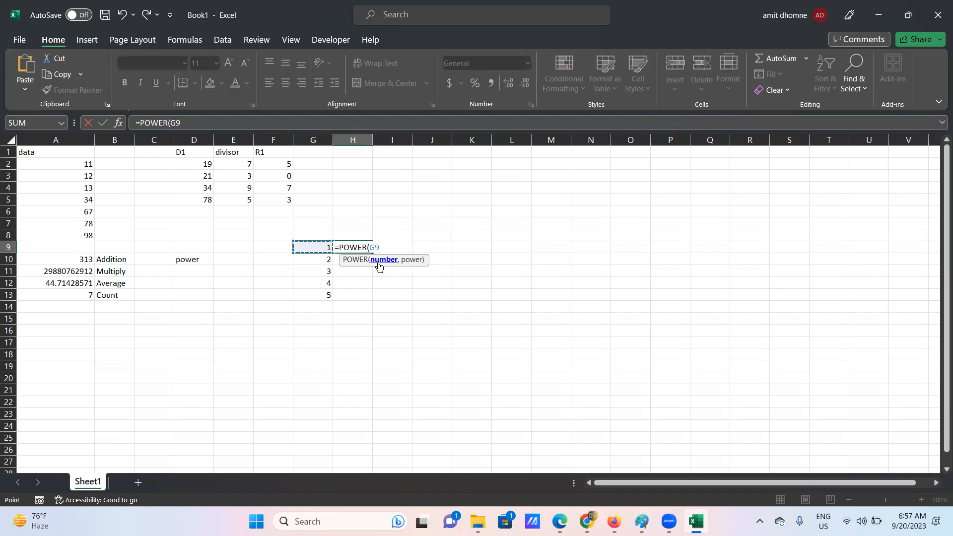
pyautogui.write(',')
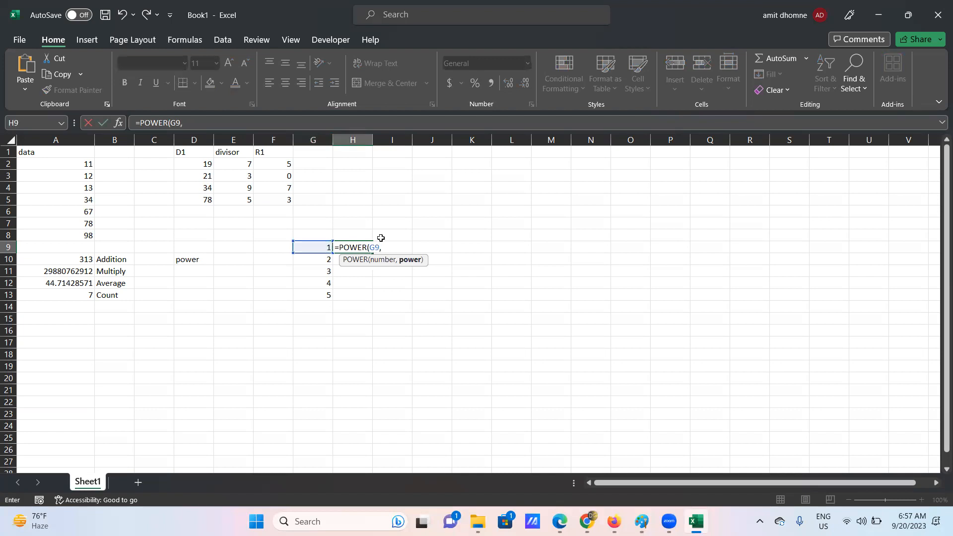
pyautogui.write('2(')
pyautogui.press('BackSpace')
pyautogui.write(')')
pyautogui.press('Return')
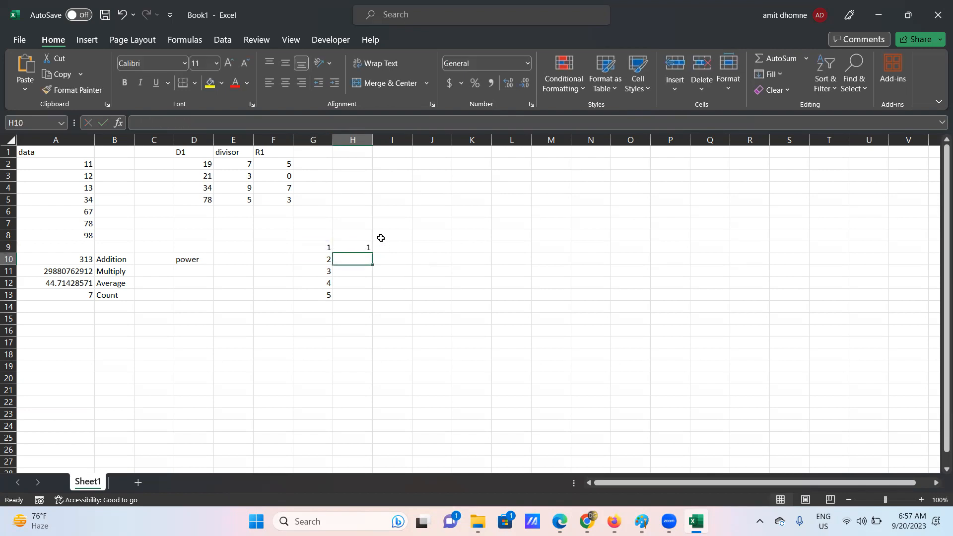
# - Fill the POWER formula down to H13 for squares 1 to 25, and widen column I
pyautogui.click(367, 246)
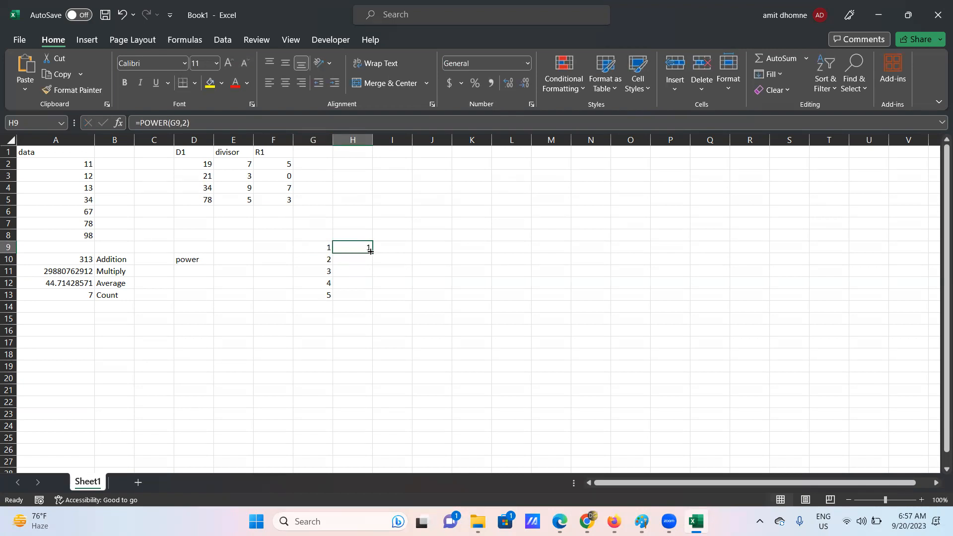
pyautogui.moveTo(370, 251); pyautogui.dragTo(373, 303)
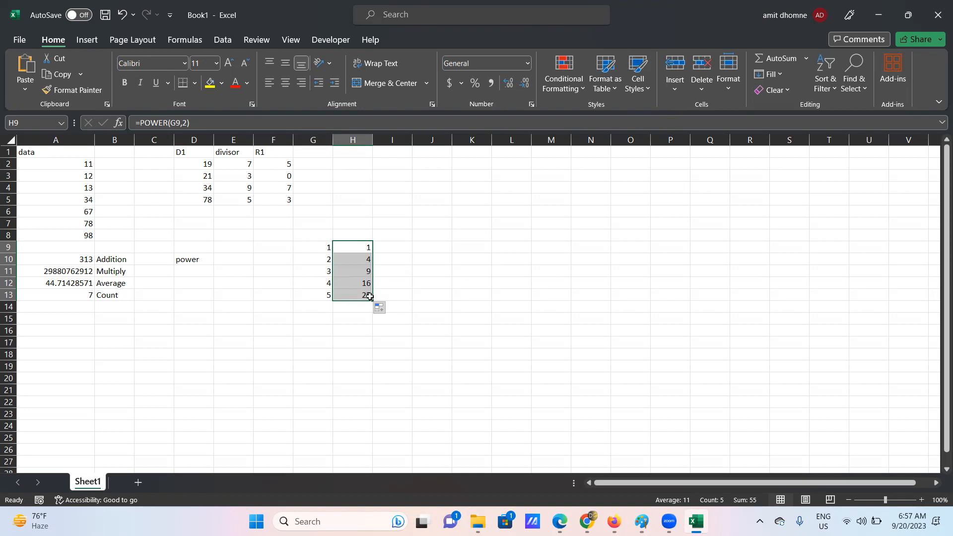
pyautogui.moveTo(411, 146); pyautogui.dragTo(483, 143)
# - Enter the heading 'Celing' in cell I1
pyautogui.doubleClick(402, 152)
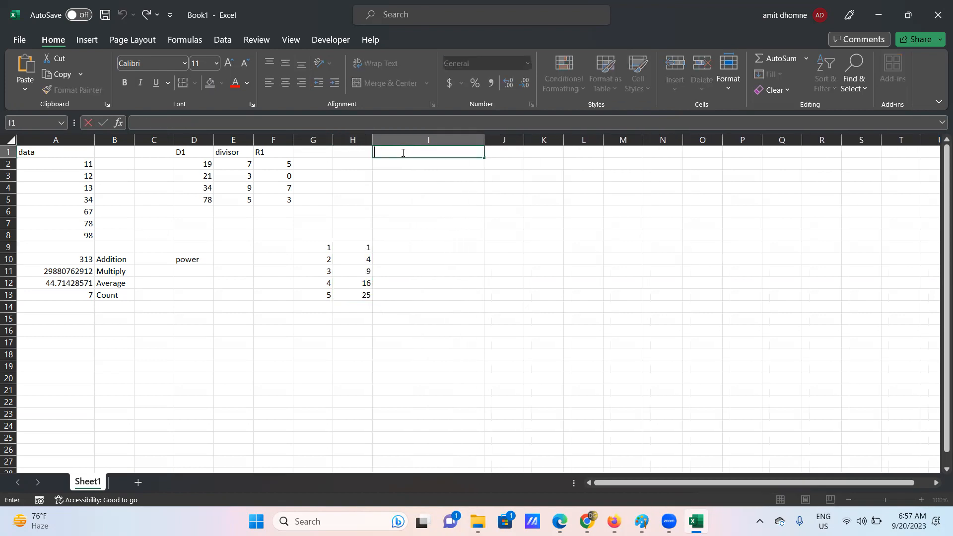
pyautogui.write('Celing')
pyautogui.click(494, 151)
# - Widen column K and enter the heading 'floor' in K1
pyautogui.moveTo(561, 142); pyautogui.dragTo(639, 142)
pyautogui.click(558, 151)
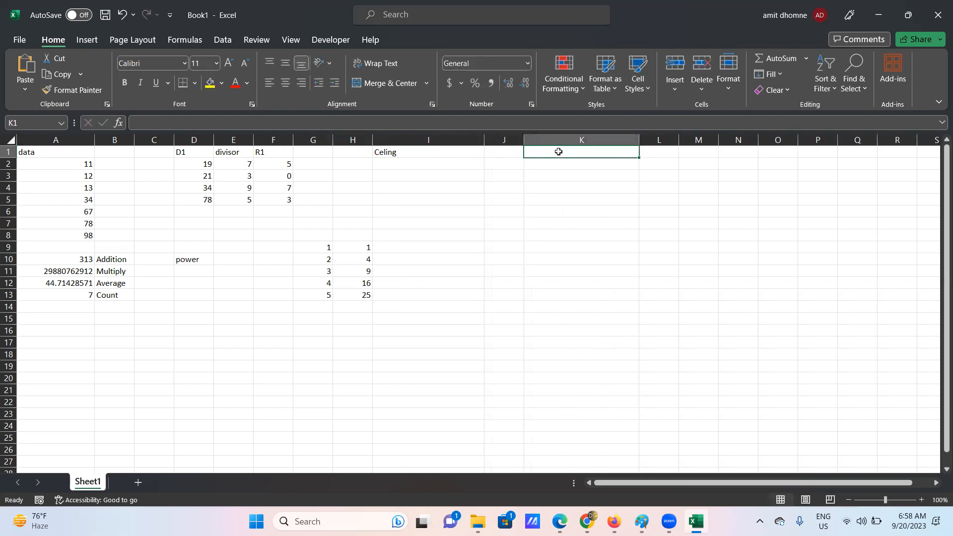
pyautogui.write('floor')
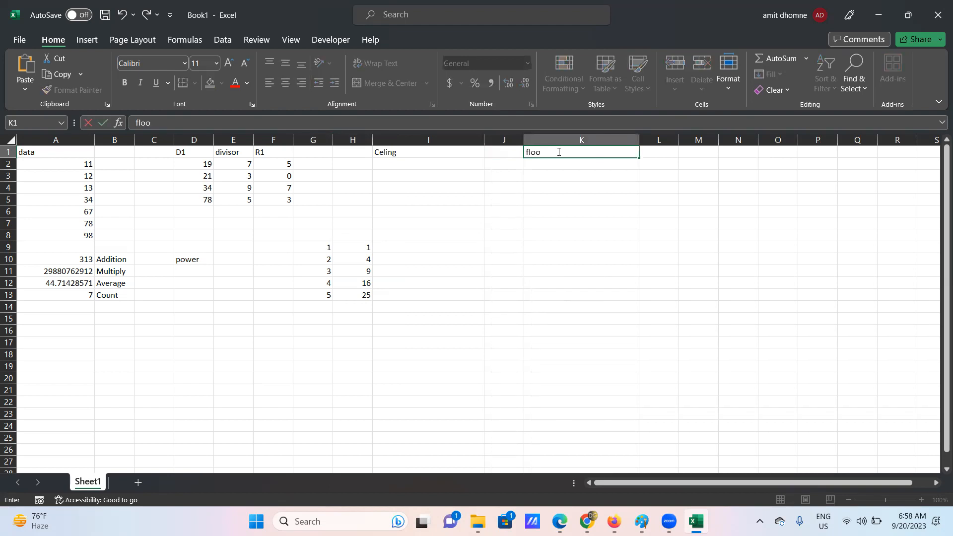
pyautogui.click(401, 164)
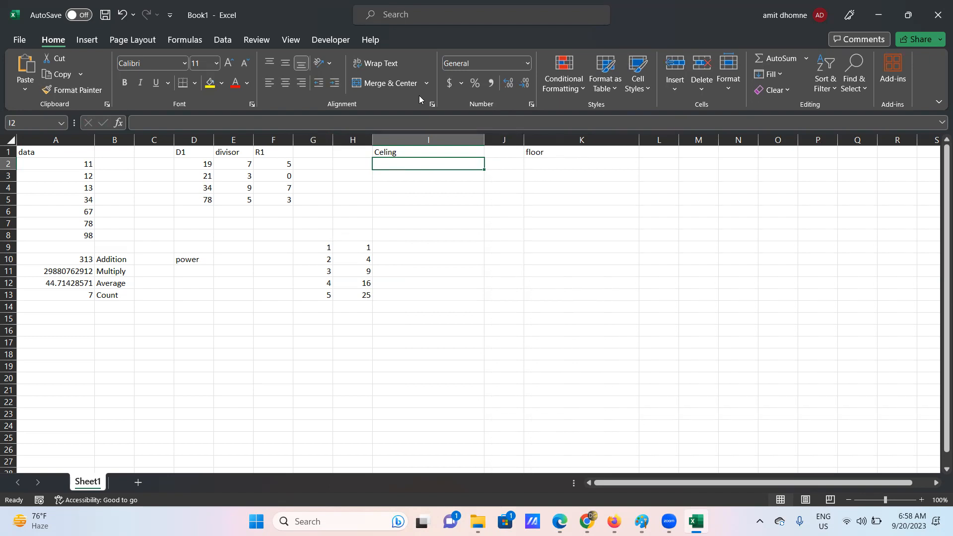
# - Enter the value 35.16 in I2 beneath the Celing heading
pyautogui.doubleClick(383, 166)
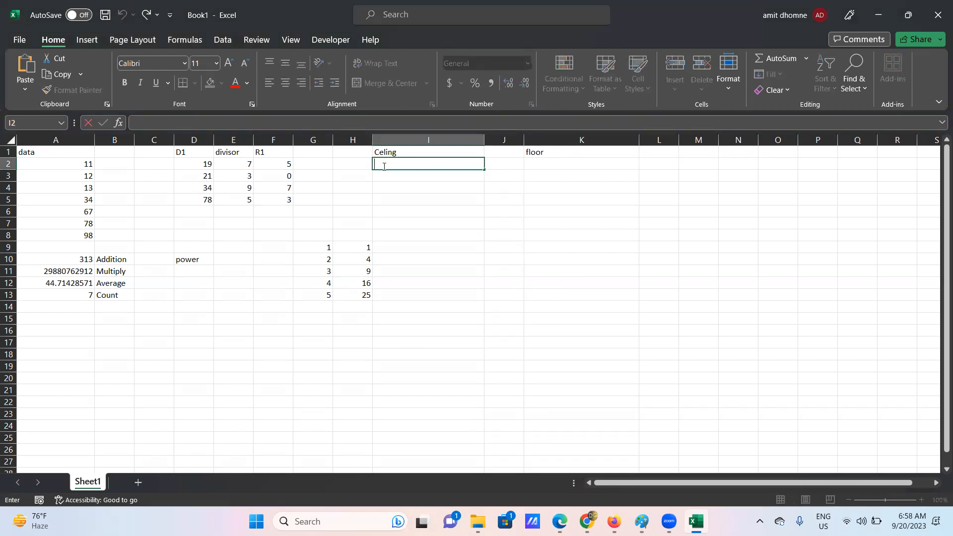
pyautogui.write('35.16')
pyautogui.press('Return')
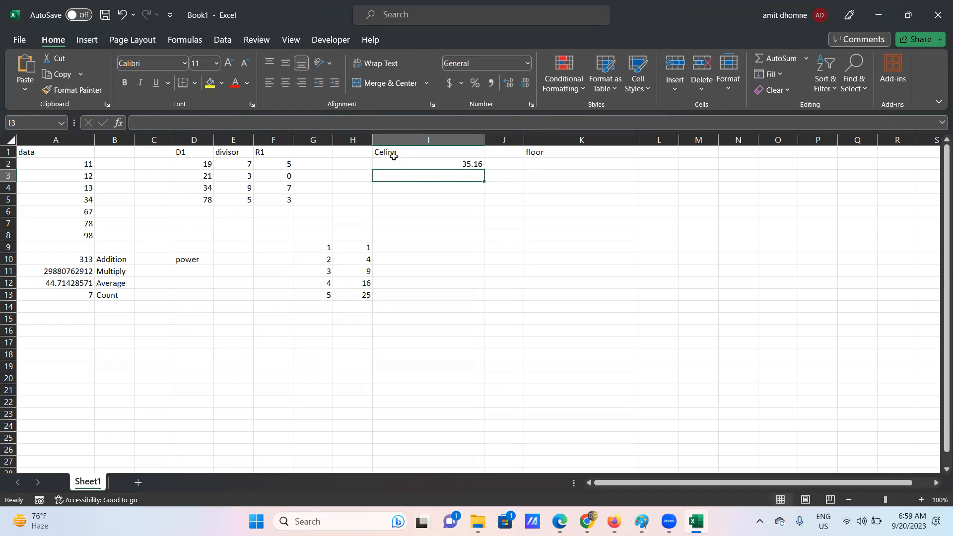
pyautogui.click(388, 158)
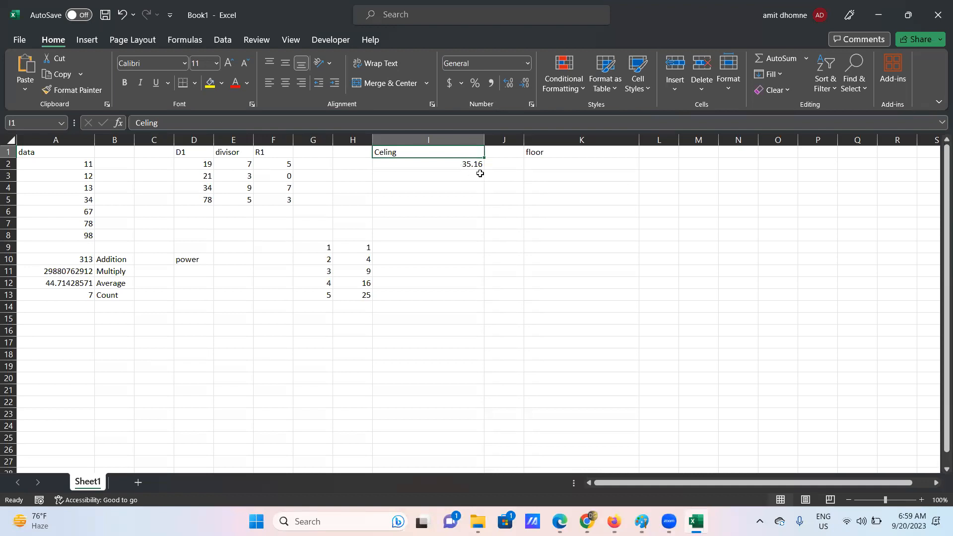
# - Enter =CEILING(I2,5) in I3, rounding 35.16 up to 40
pyautogui.click(408, 177)
pyautogui.write('=')
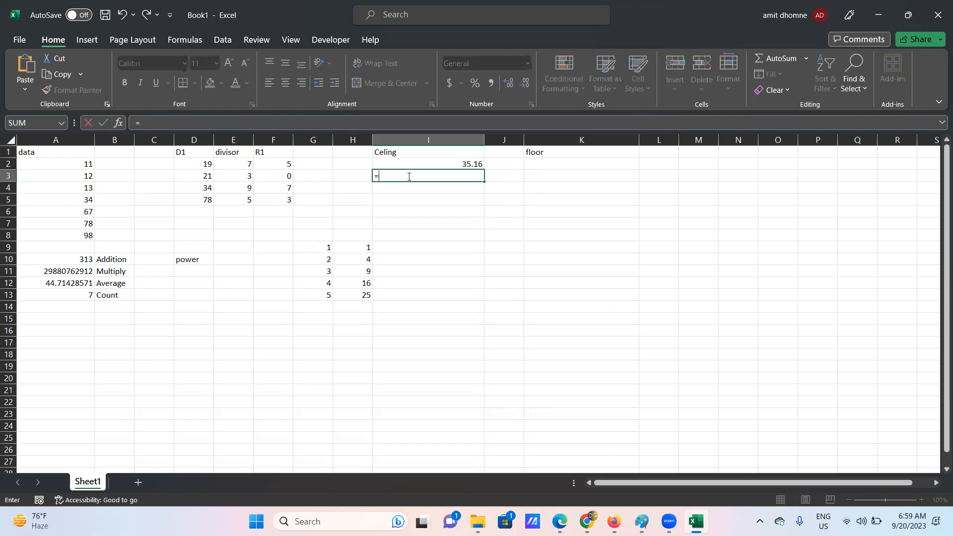
pyautogui.write('ce')
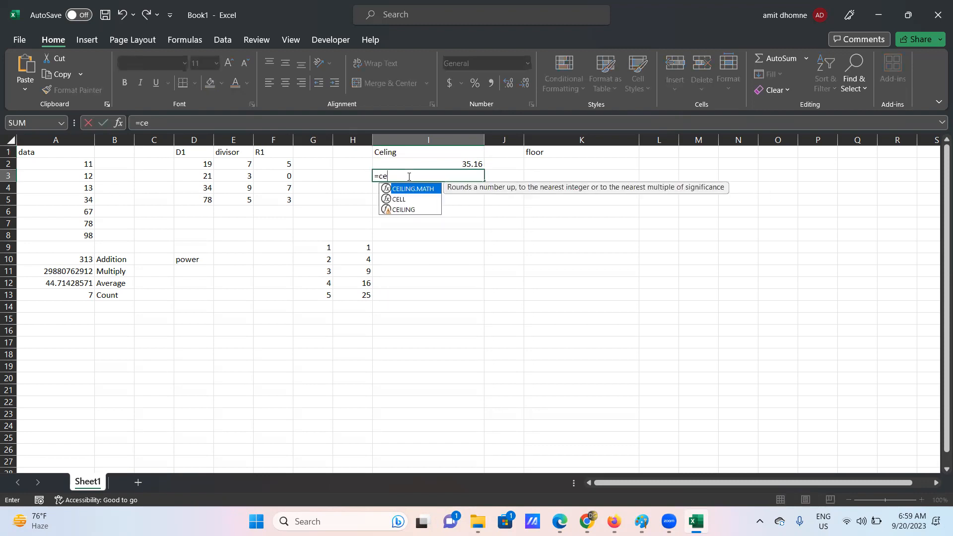
pyautogui.click(406, 211)
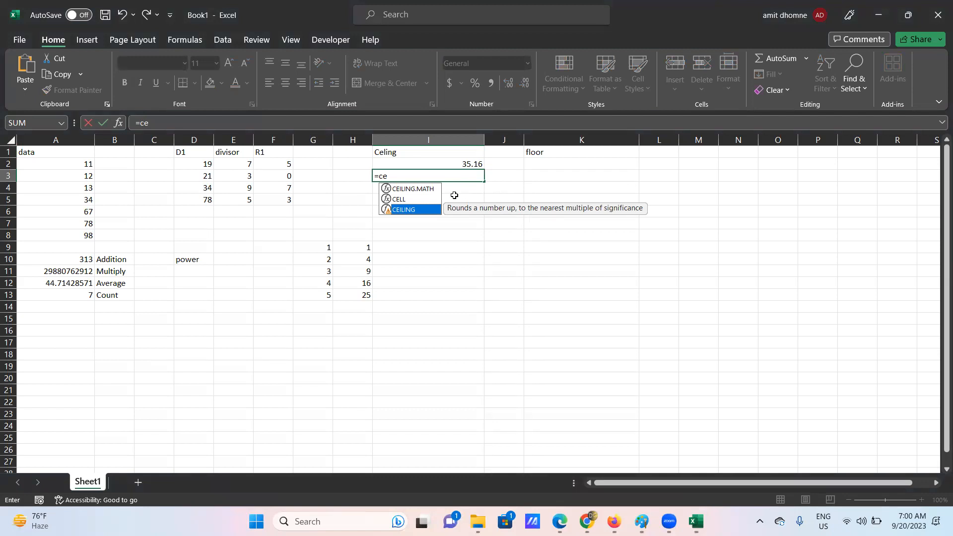
pyautogui.doubleClick(433, 209)
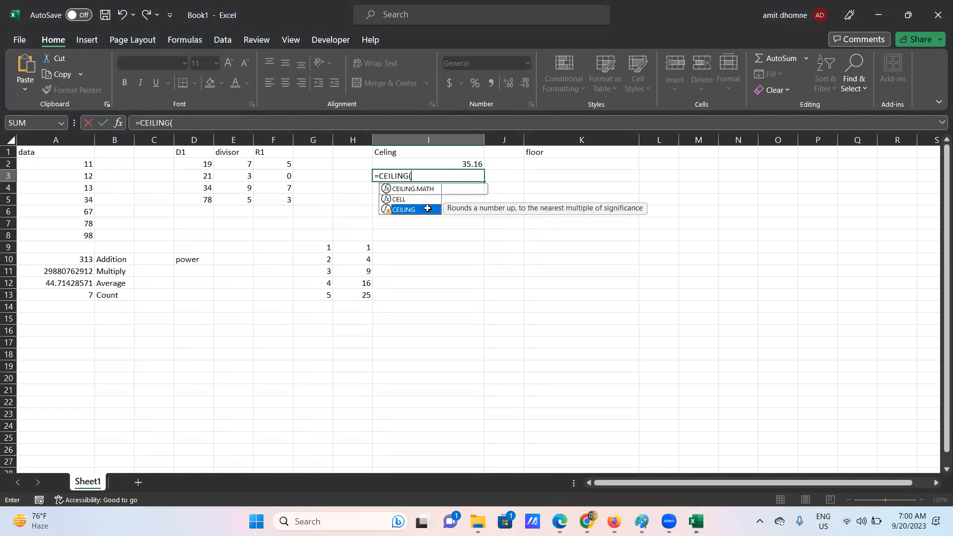
pyautogui.click(458, 164)
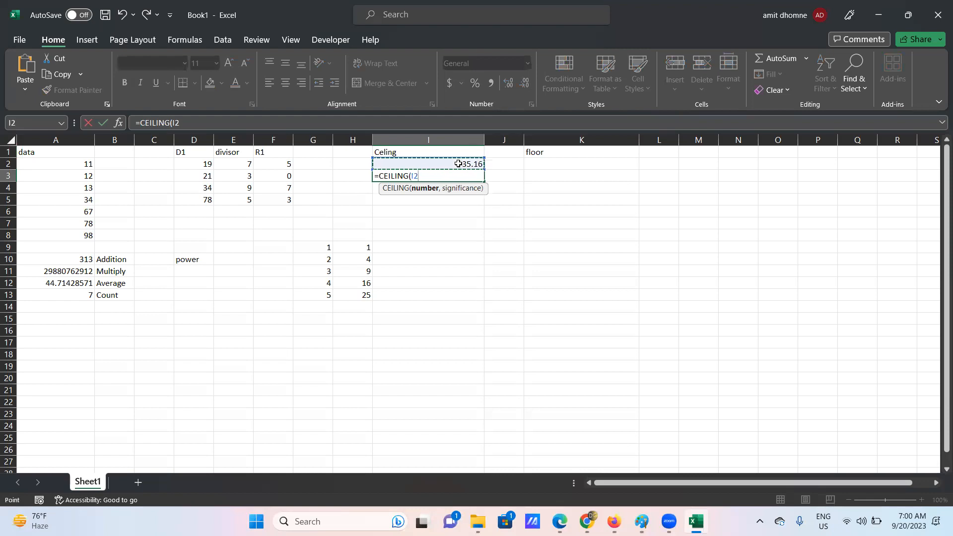
pyautogui.write(',5')
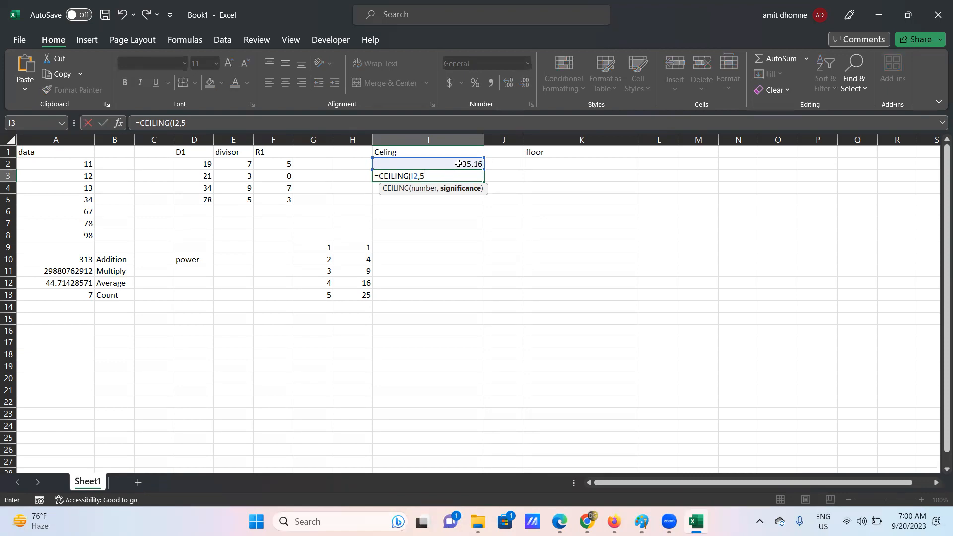
pyautogui.write(')')
pyautogui.press('Return')
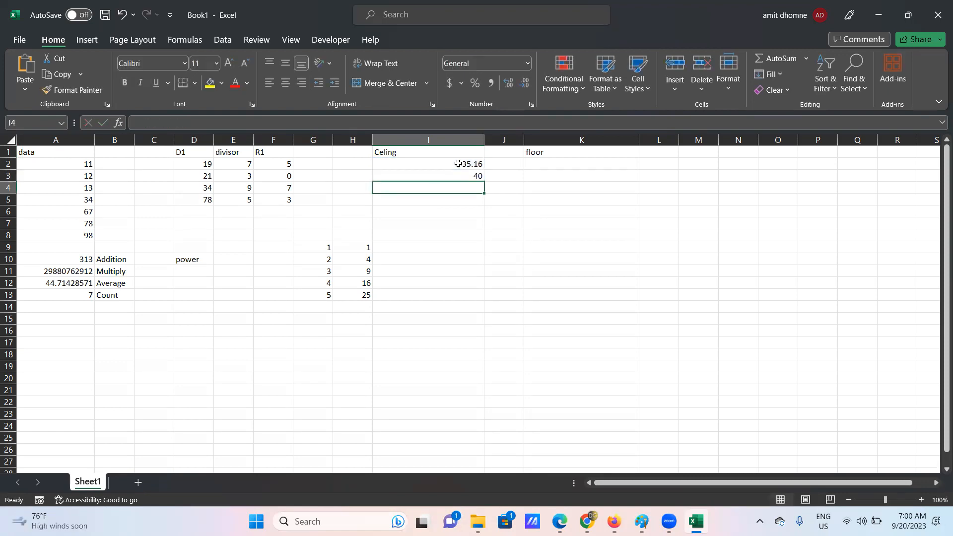
pyautogui.click(467, 177)
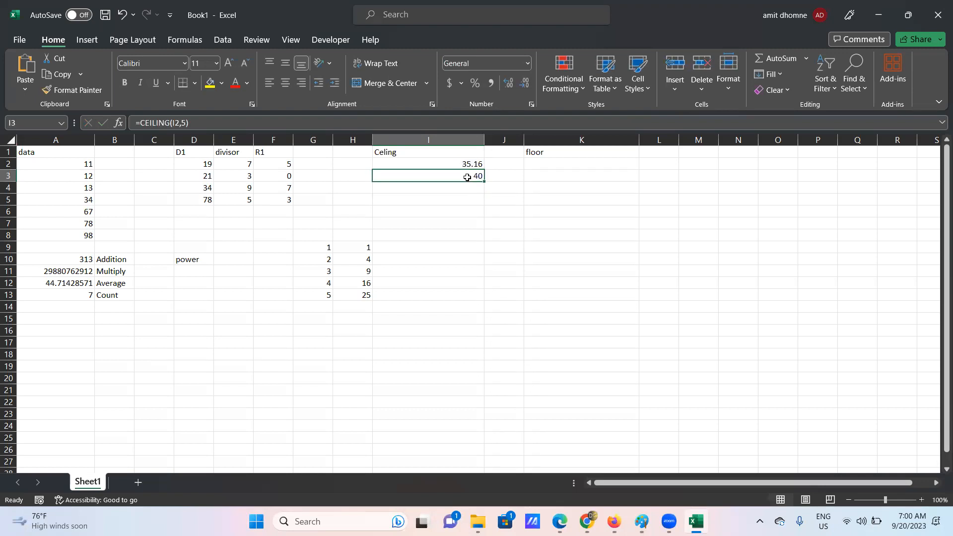
pyautogui.click(465, 164)
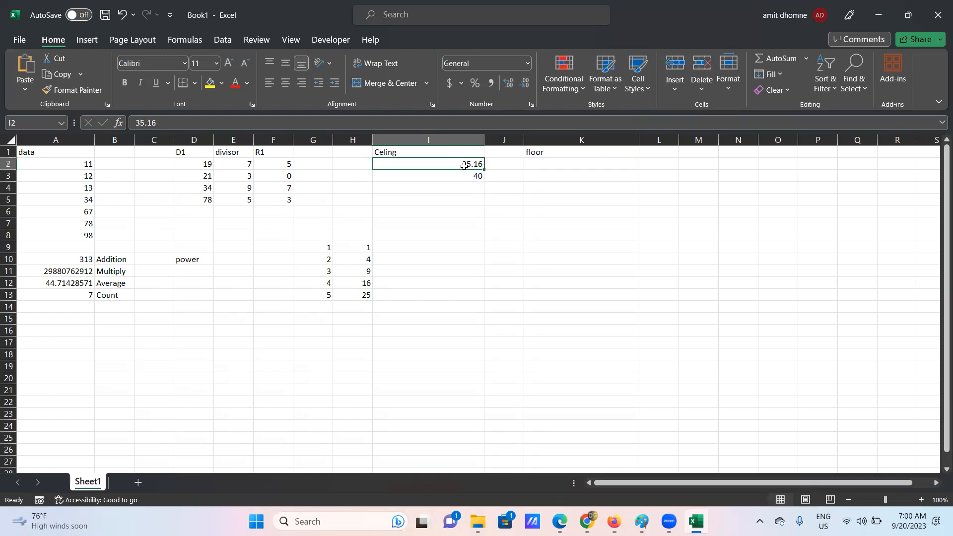
# - Enter =FLOOR(I2,5) in K2, rounding 35.16 down to 35
pyautogui.doubleClick(534, 165)
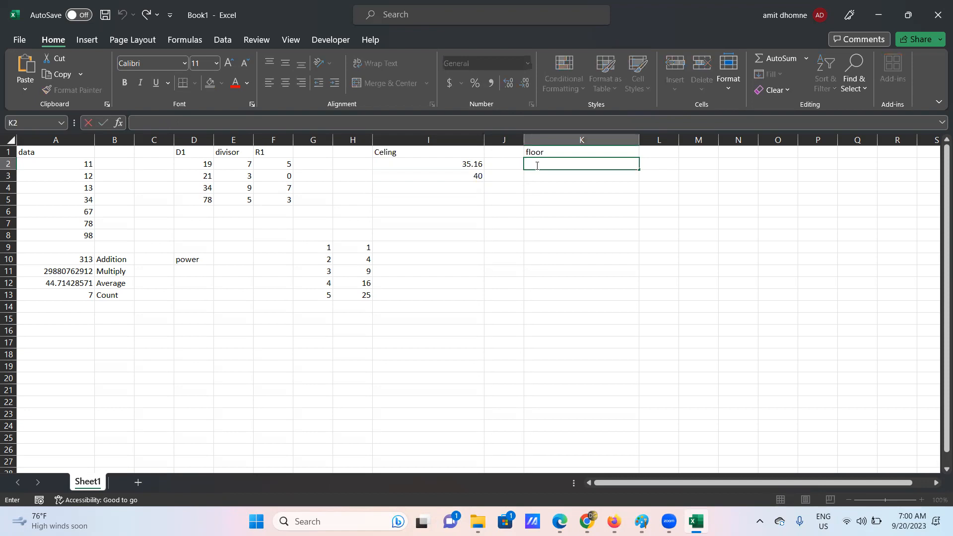
pyautogui.write('=')
pyautogui.write(';')
pyautogui.press('BackSpace')
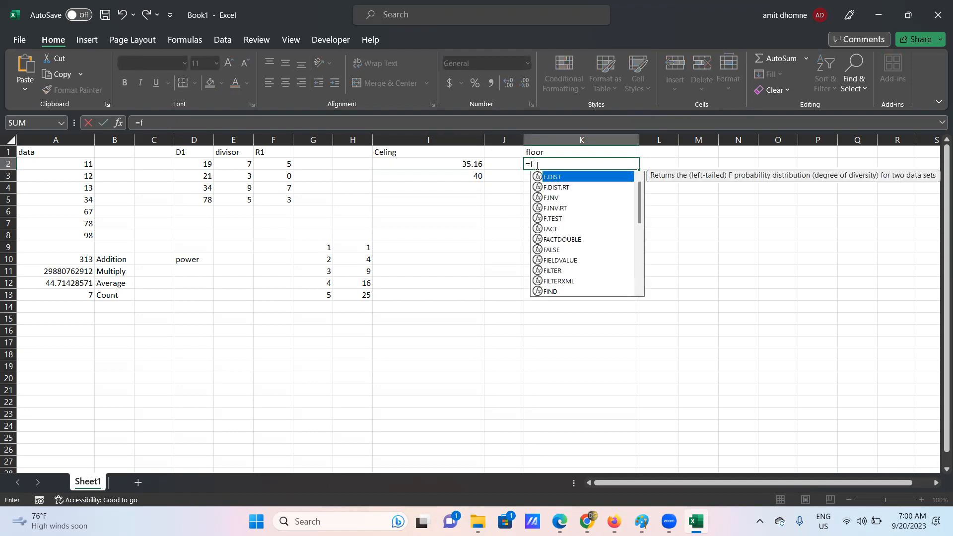
pyautogui.write('lo')
pyautogui.click(553, 188)
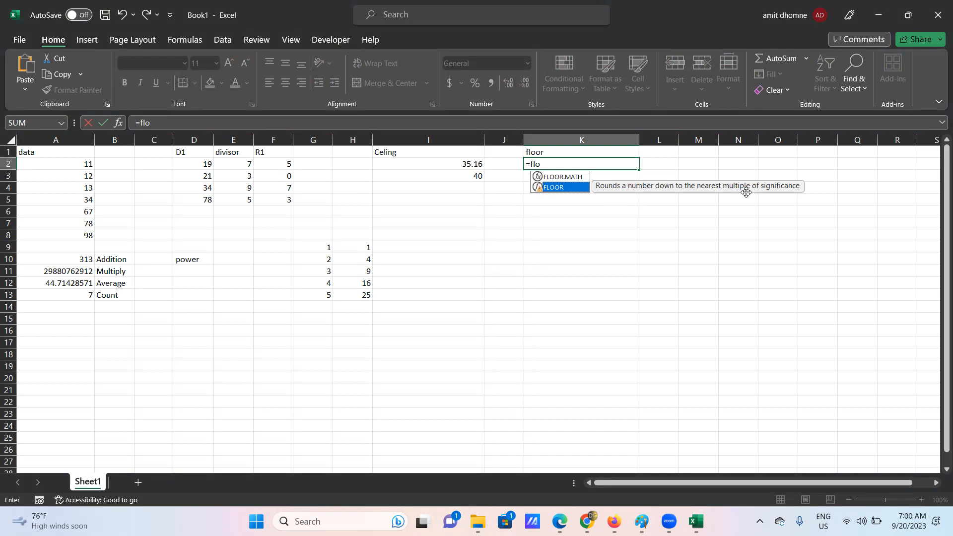
pyautogui.doubleClick(551, 185)
pyautogui.click(462, 163)
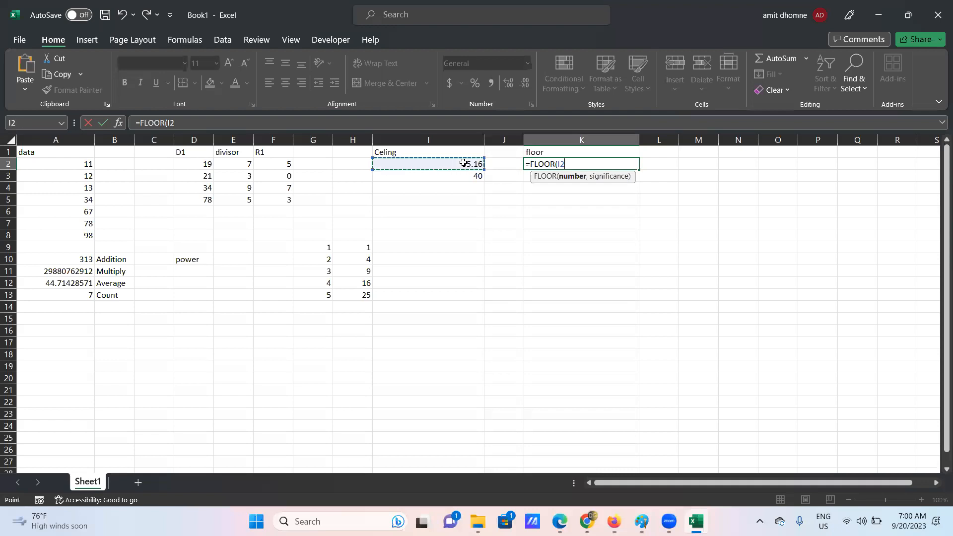
pyautogui.write(',')
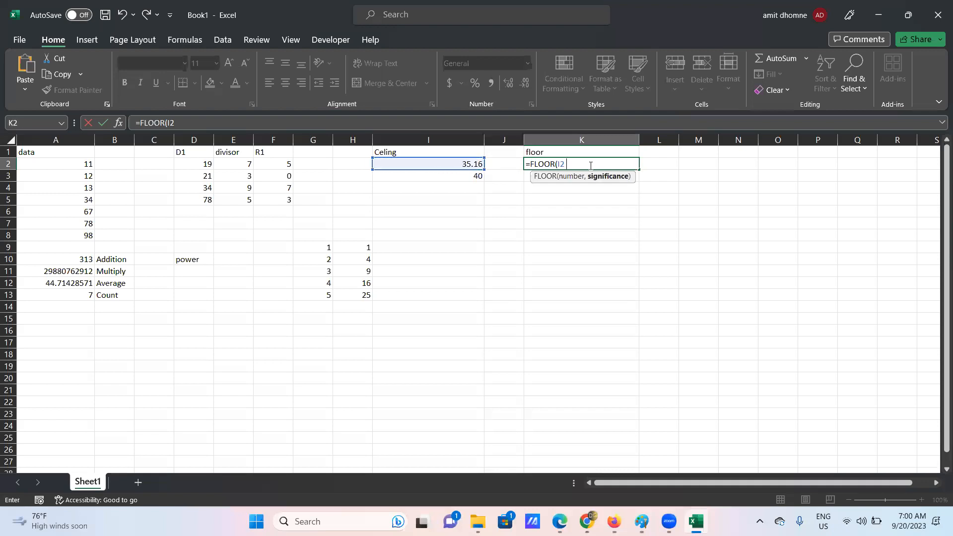
pyautogui.write('5)')
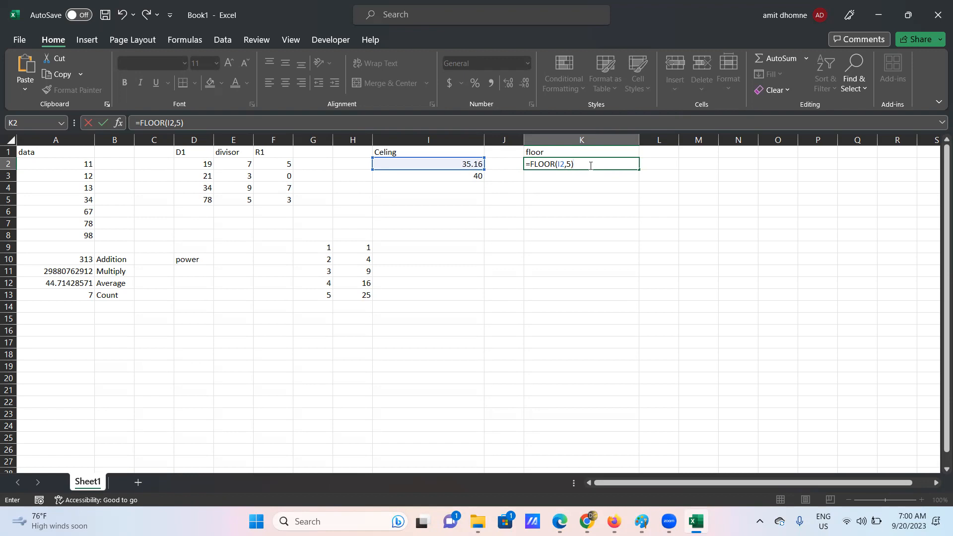
pyautogui.press('Return')
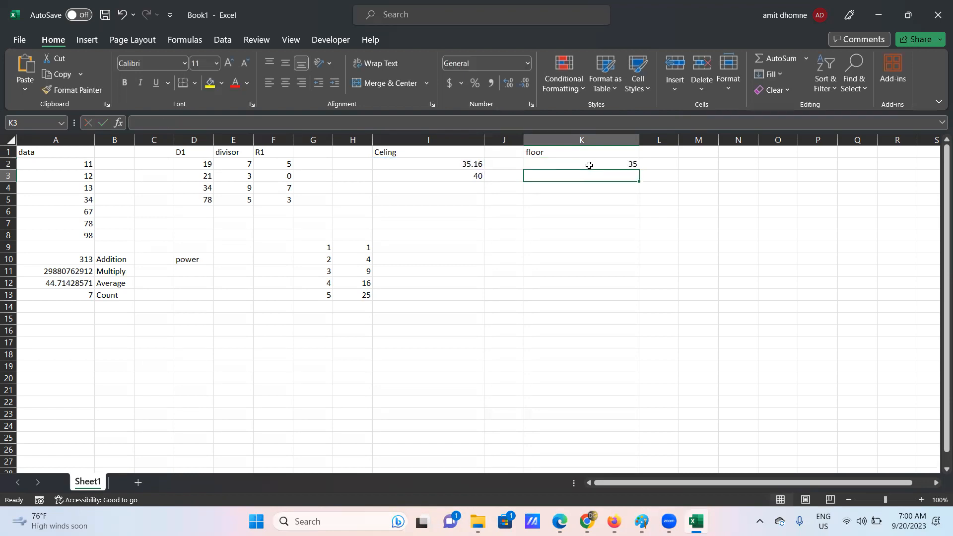
pyautogui.click(621, 165)
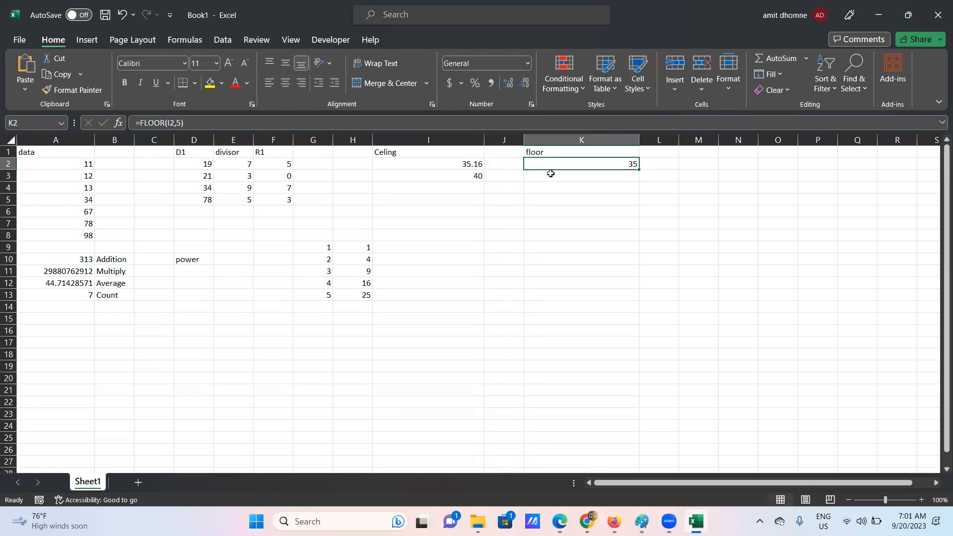
pyautogui.click(410, 158)
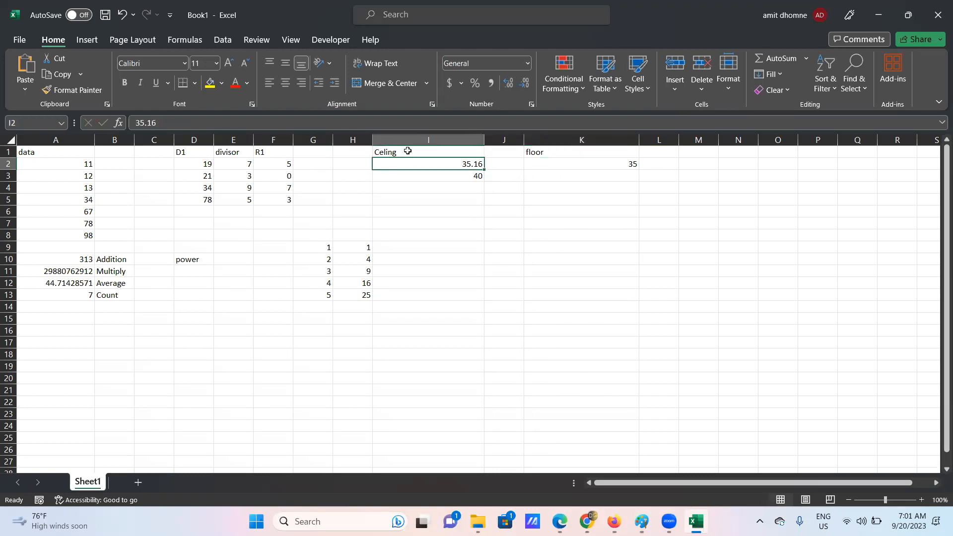
pyautogui.click(406, 150)
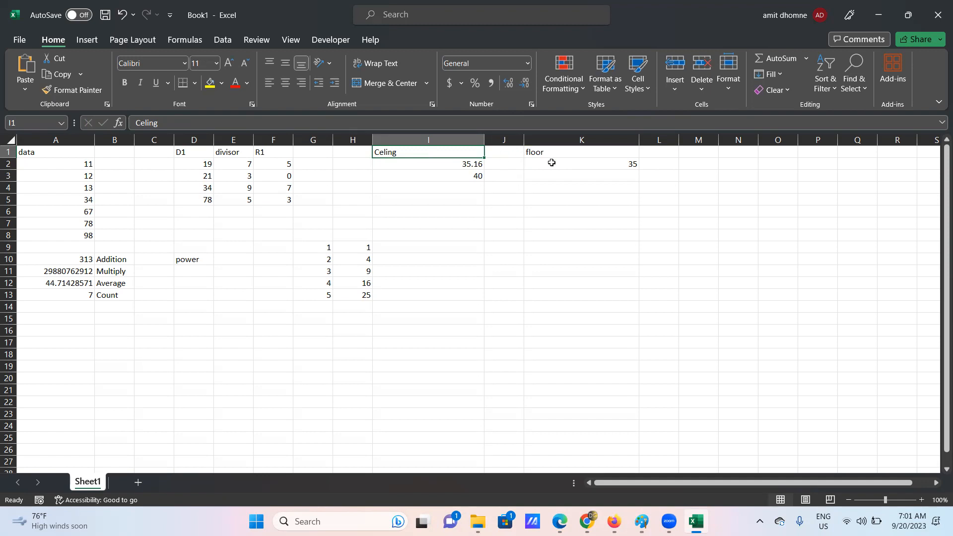
pyautogui.click(473, 177)
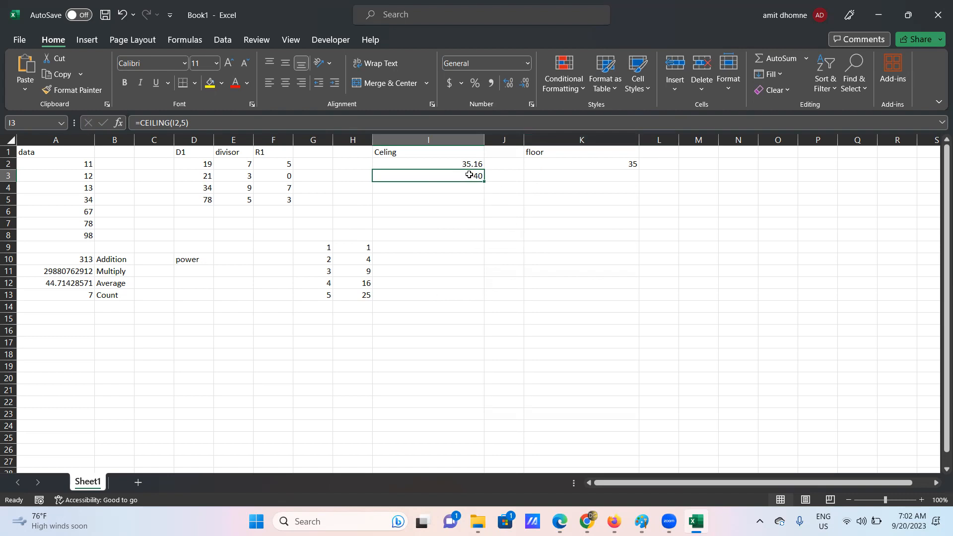
pyautogui.click(460, 208)
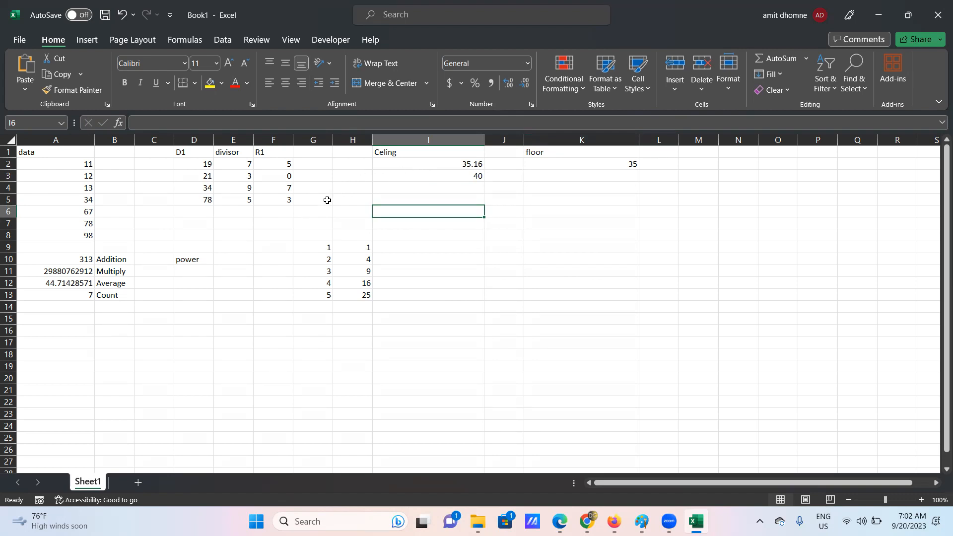
pyautogui.click(80, 259)
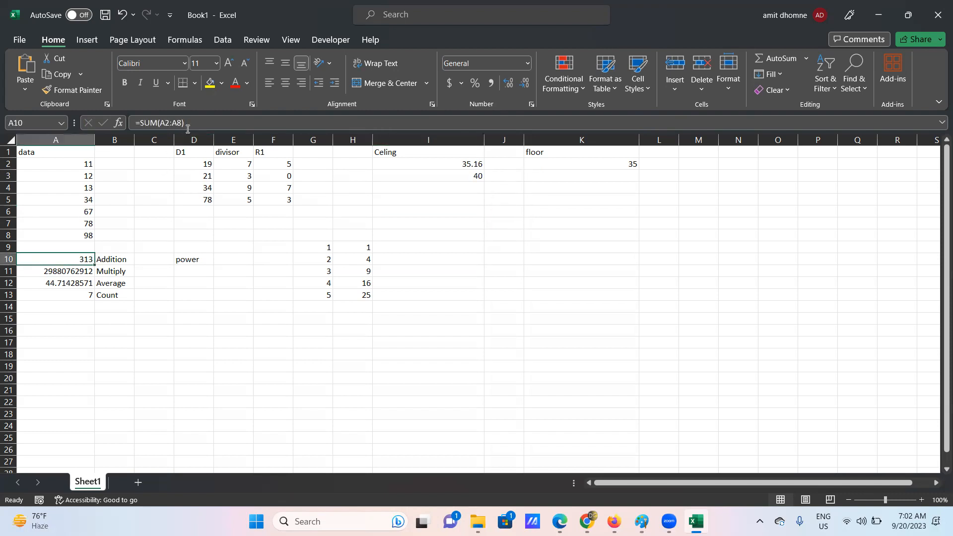
pyautogui.moveTo(187, 124); pyautogui.dragTo(108, 124)
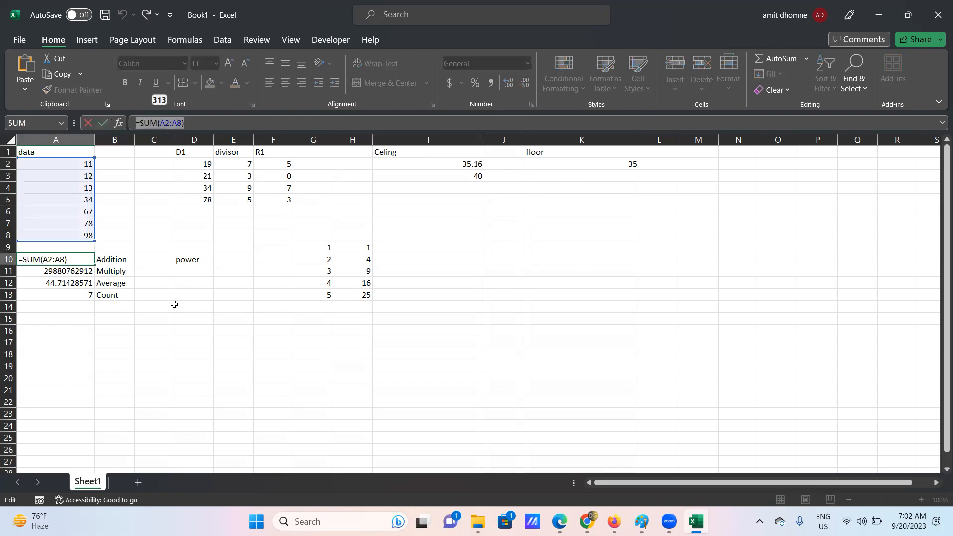
pyautogui.click(92, 259)
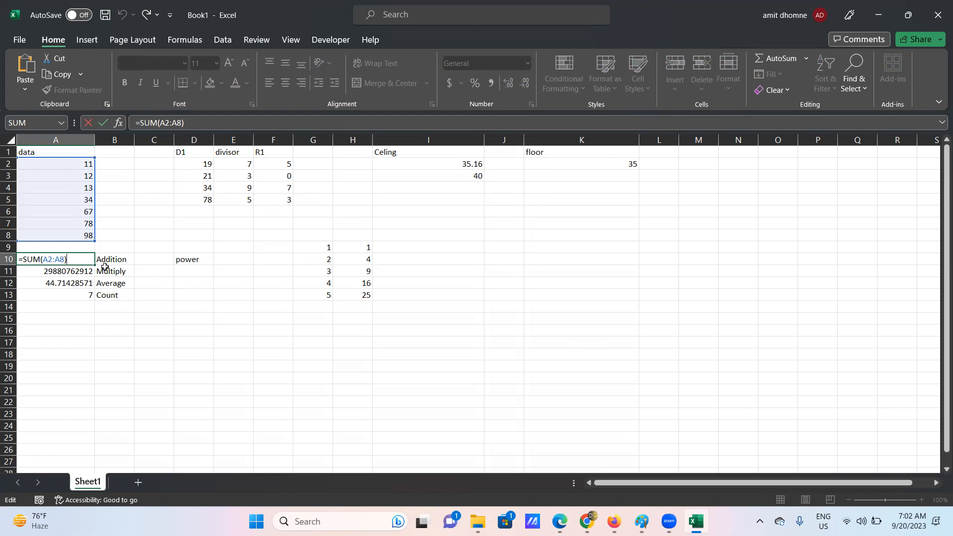
pyautogui.click(116, 320)
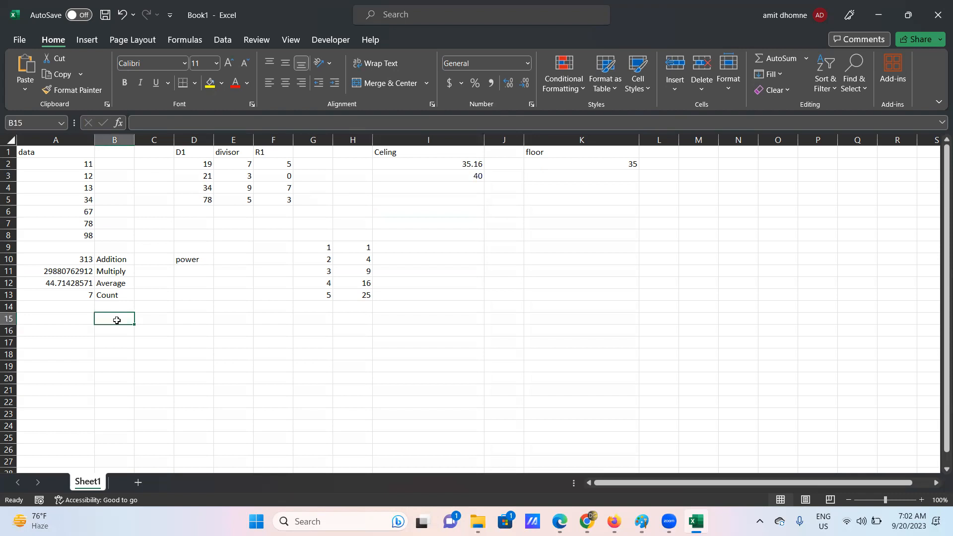
pyautogui.click(69, 273)
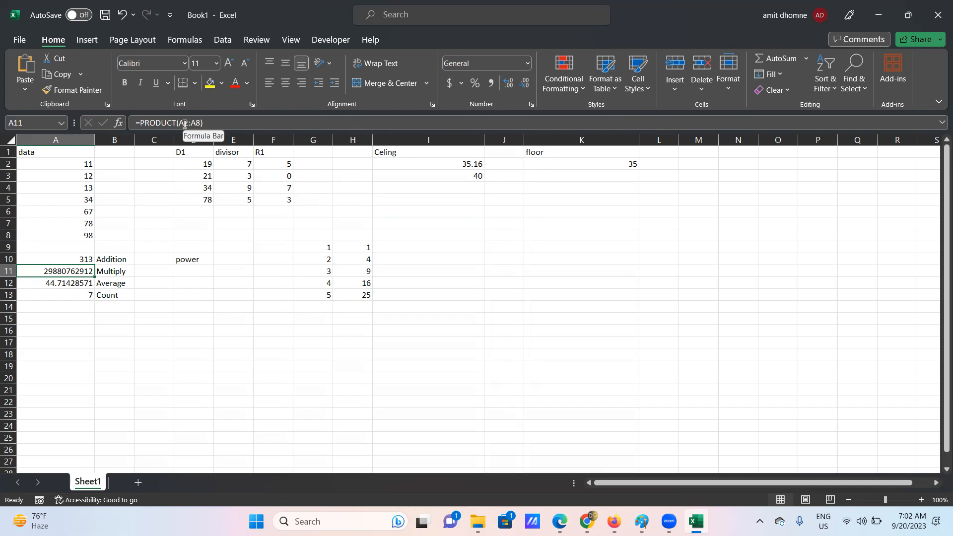
pyautogui.click(367, 262)
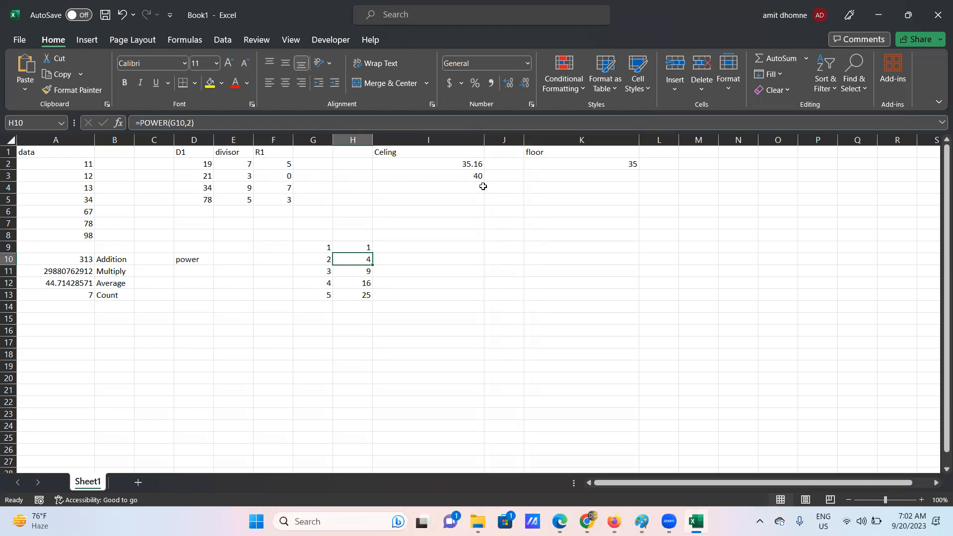
pyautogui.click(407, 192)
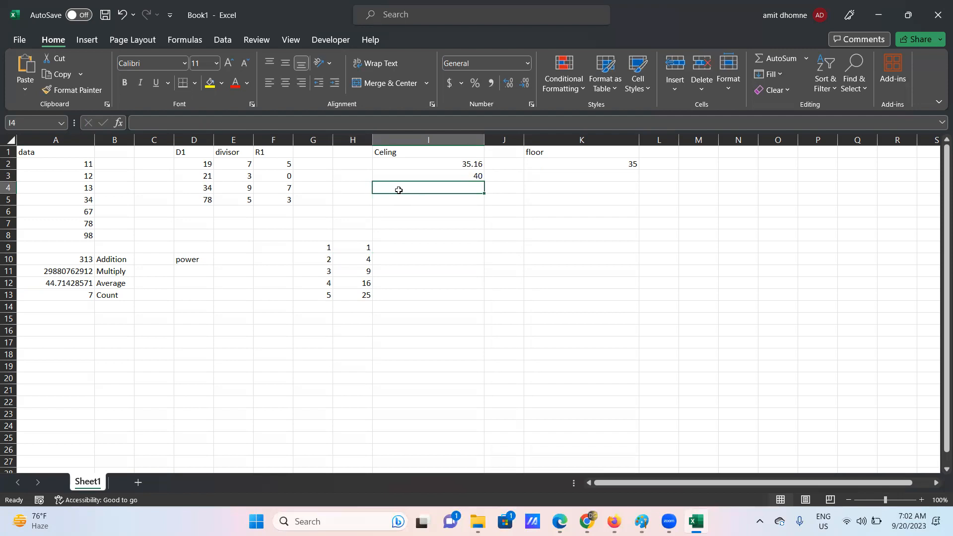
# - Enter the value 23 in cell I4
pyautogui.doubleClick(400, 190)
pyautogui.click(400, 190)
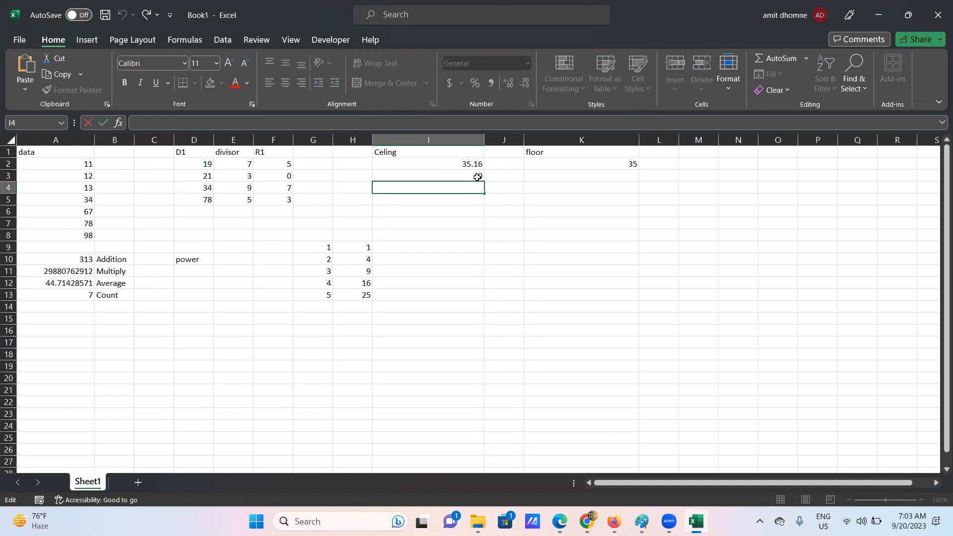
pyautogui.write('3')
pyautogui.write('2')
pyautogui.doubleClick(383, 202)
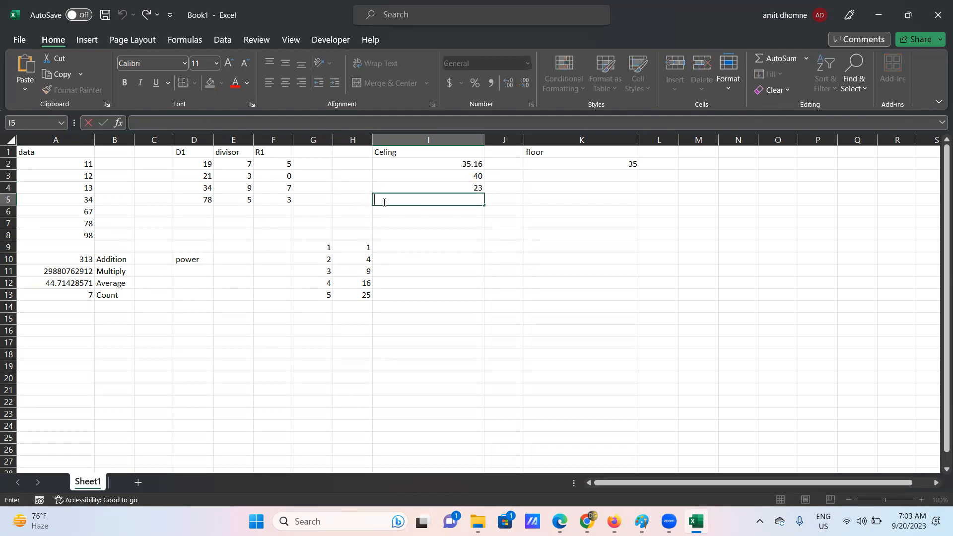
# - Start a CEILING formula in I5 referencing I4, then delete the unfinished formula
pyautogui.write('=')
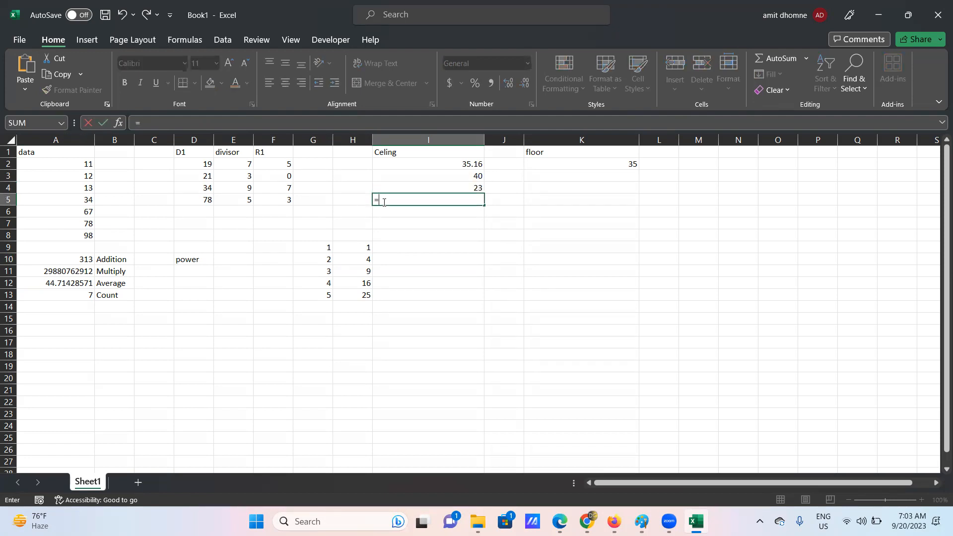
pyautogui.write('ce')
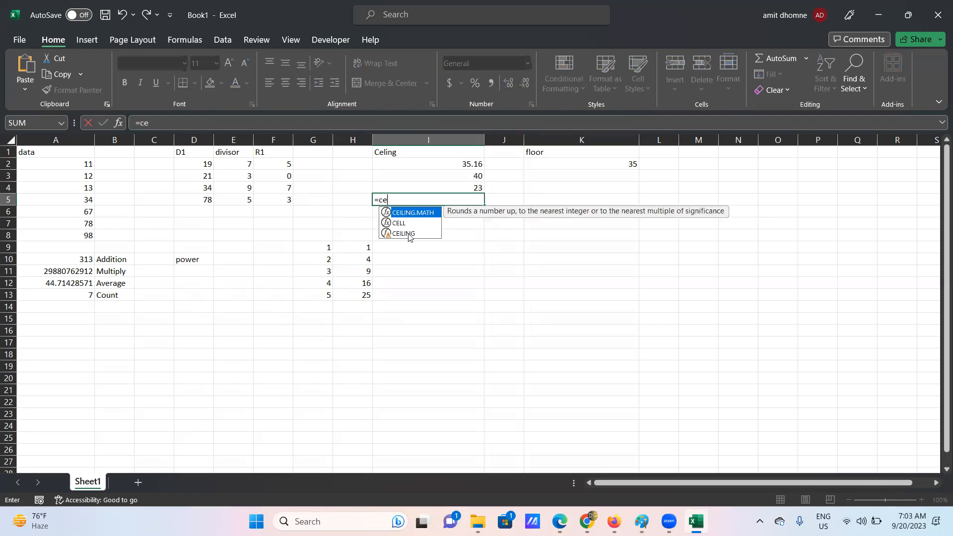
pyautogui.doubleClick(403, 233)
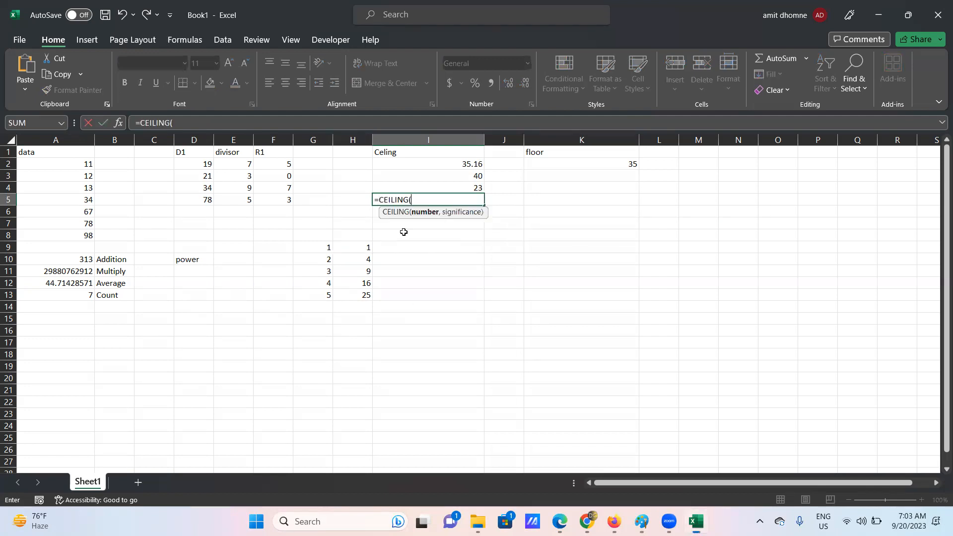
pyautogui.click(469, 188)
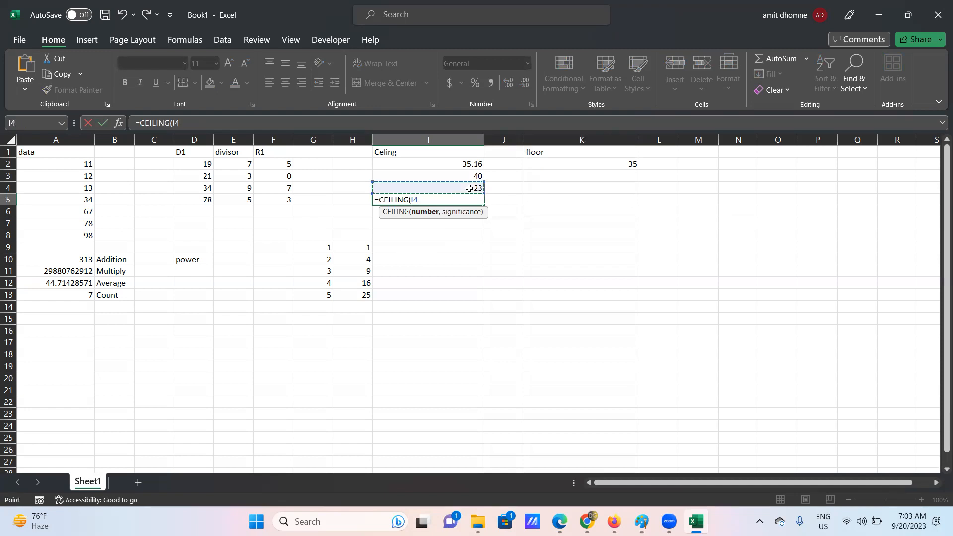
pyautogui.write(',')
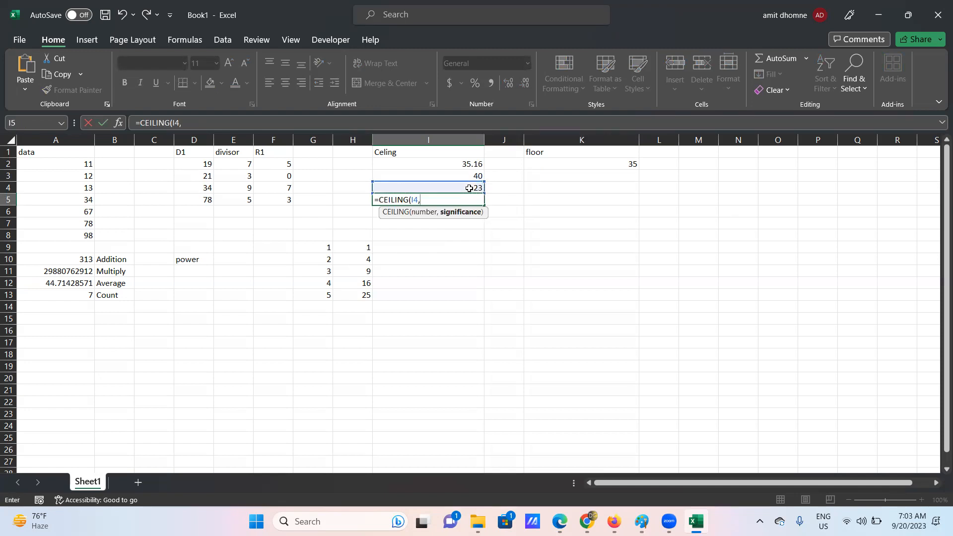
pyautogui.click(479, 186)
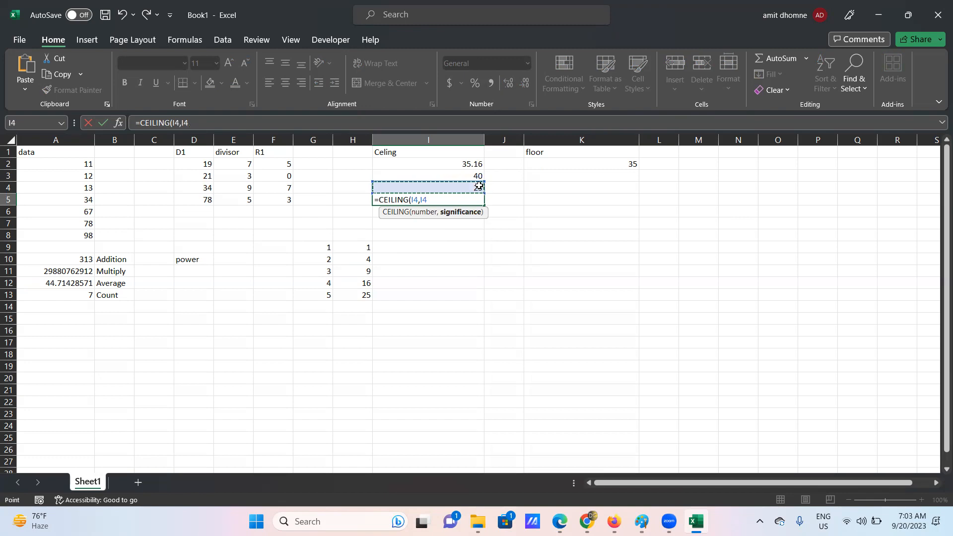
pyautogui.press('BackSpace')
pyautogui.press('BackSpace')
pyautogui.click(501, 248)
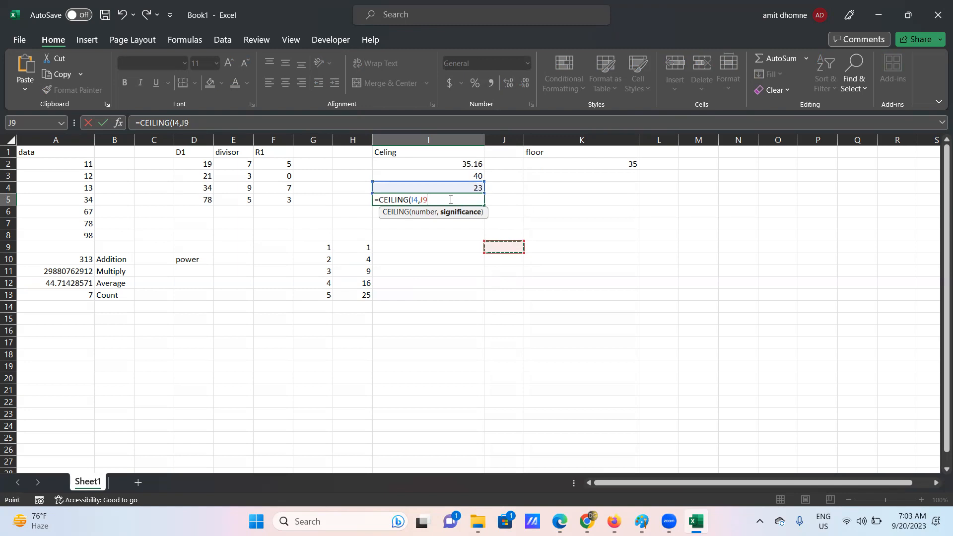
pyautogui.moveTo(451, 200); pyautogui.dragTo(348, 189)
pyautogui.press('BackSpace')
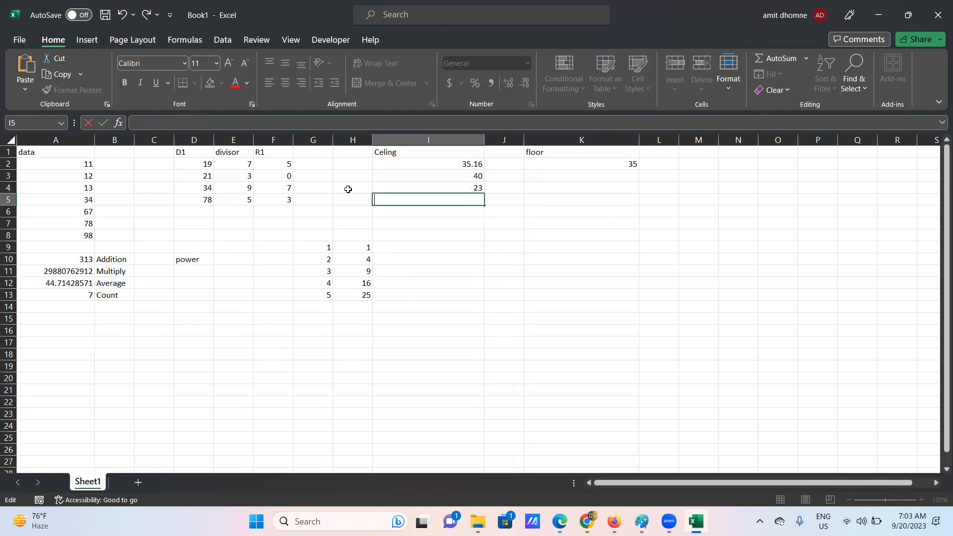
# - Change the value in I4 to 23.98
pyautogui.click(476, 187)
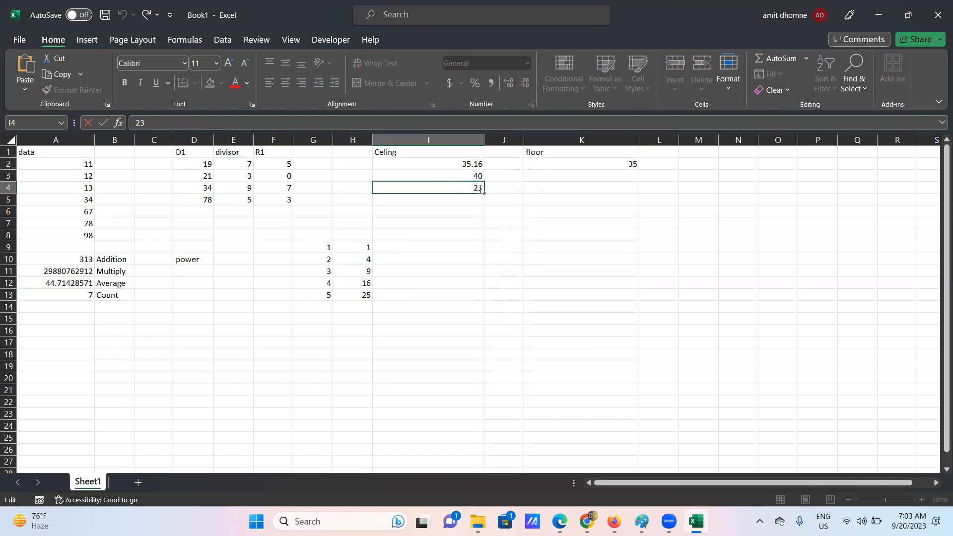
pyautogui.write('.98')
pyautogui.click(448, 202)
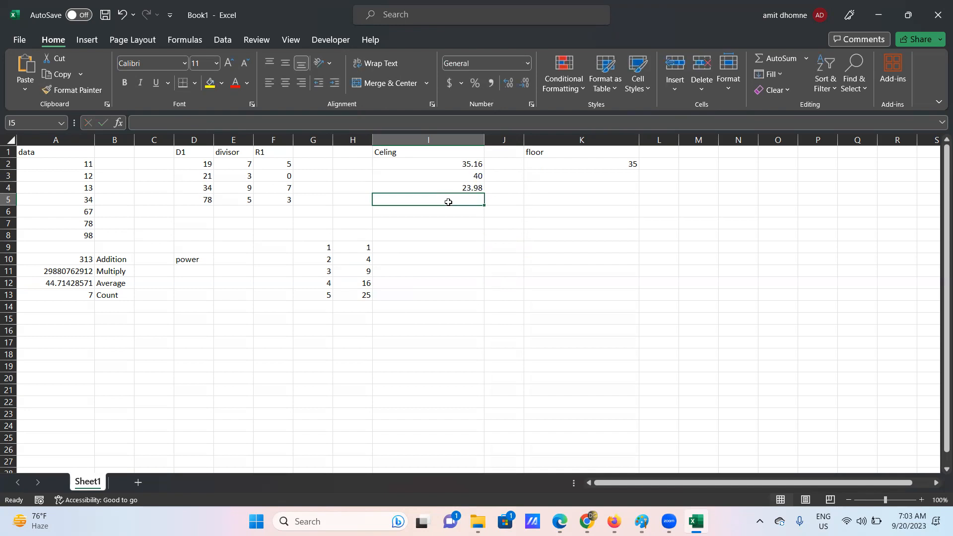
pyautogui.write('=ce')
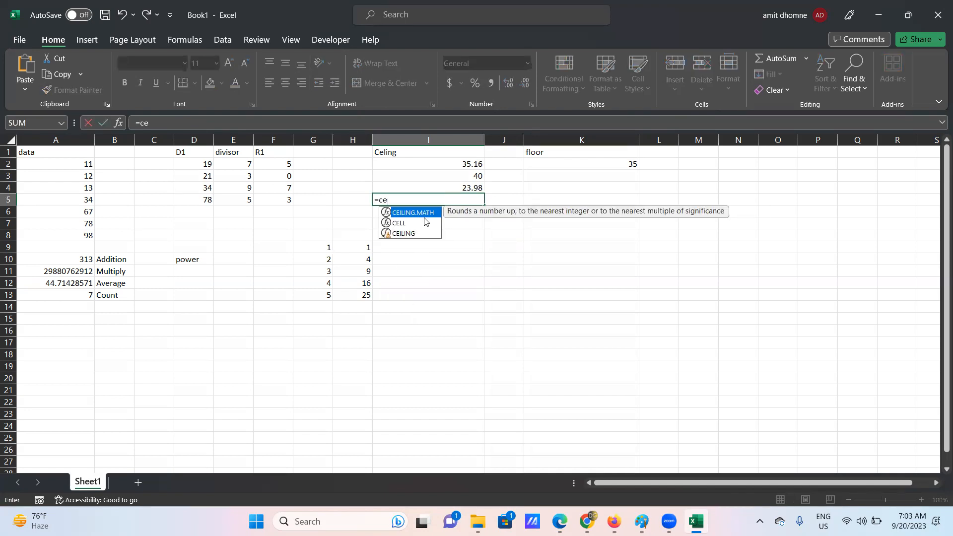
# - Complete =CEILING(I4,3) in I5, rounding 23.98 up to 24
pyautogui.doubleClick(413, 232)
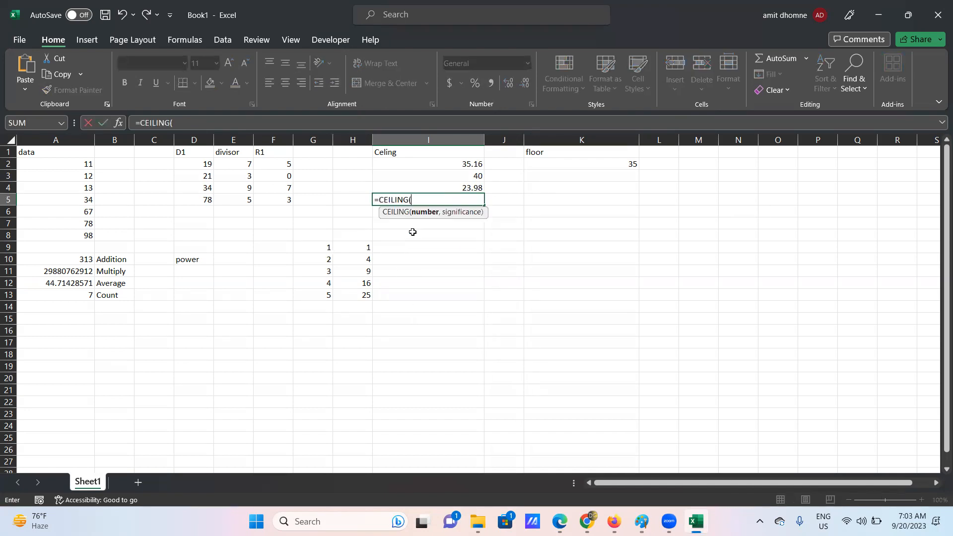
pyautogui.click(455, 185)
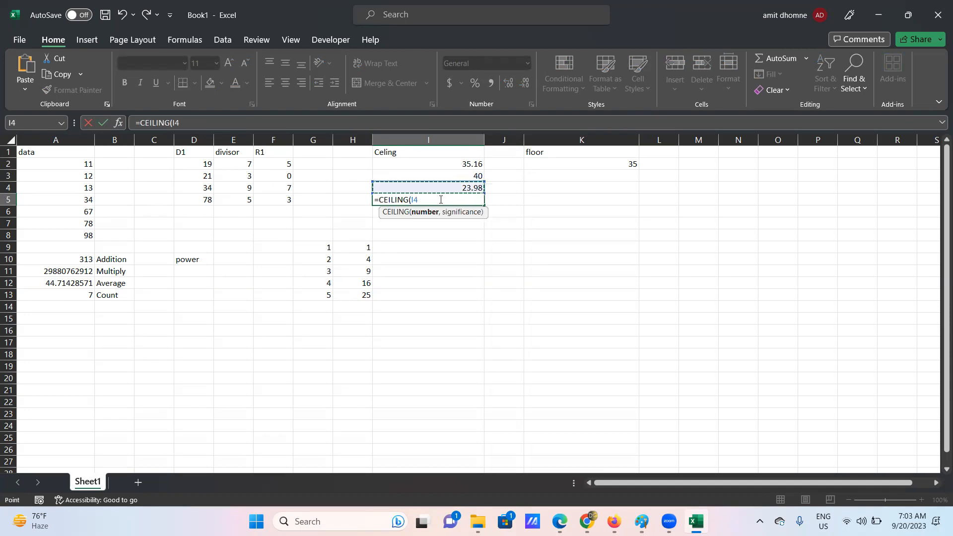
pyautogui.write(',')
pyautogui.write('3')
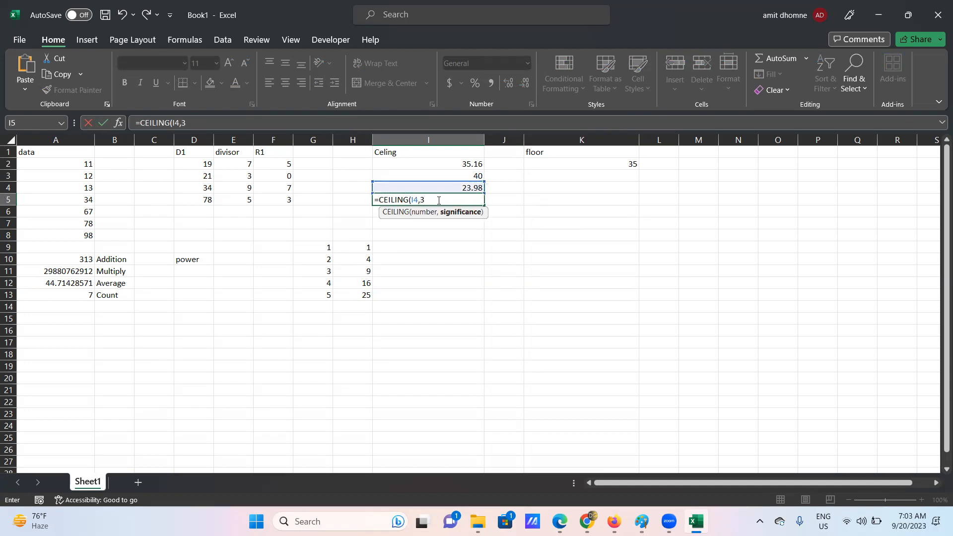
pyautogui.write(')')
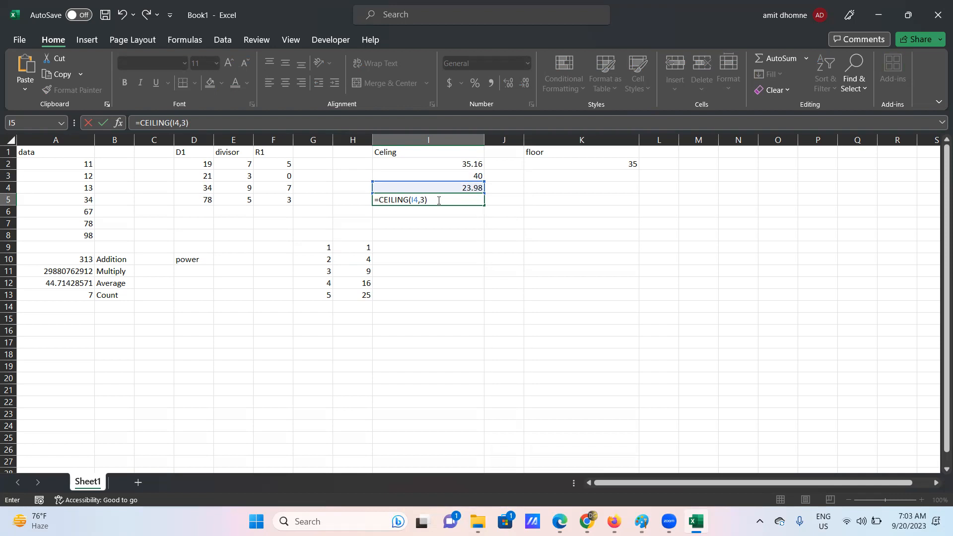
pyautogui.press('Return')
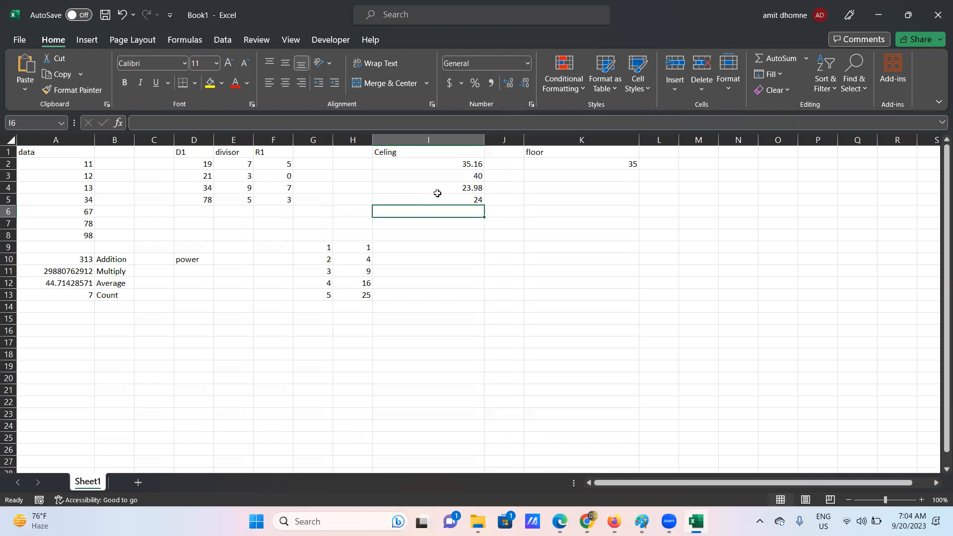
pyautogui.click(438, 198)
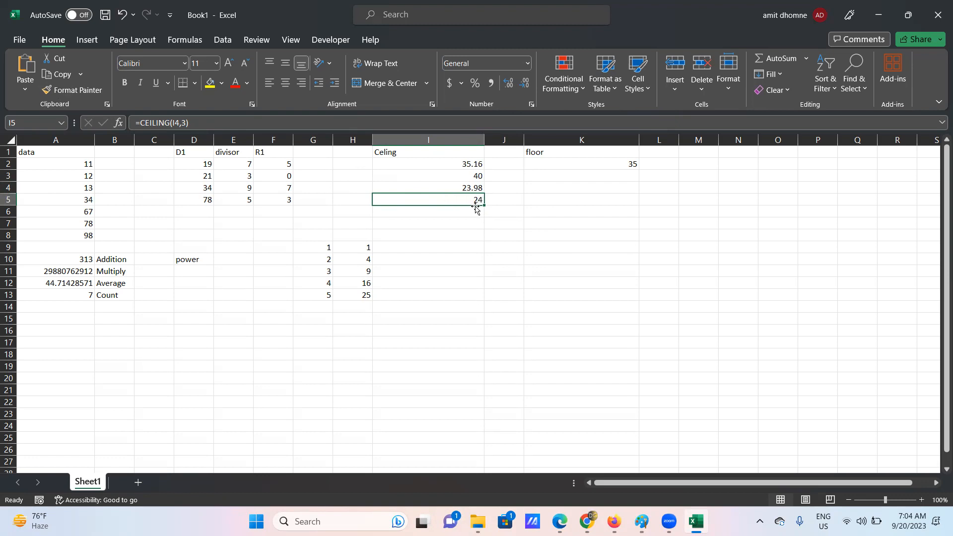
# - Enter =FLOOR(I4,3) in K4 so 23.98 rounds down to 21
pyautogui.click(609, 192)
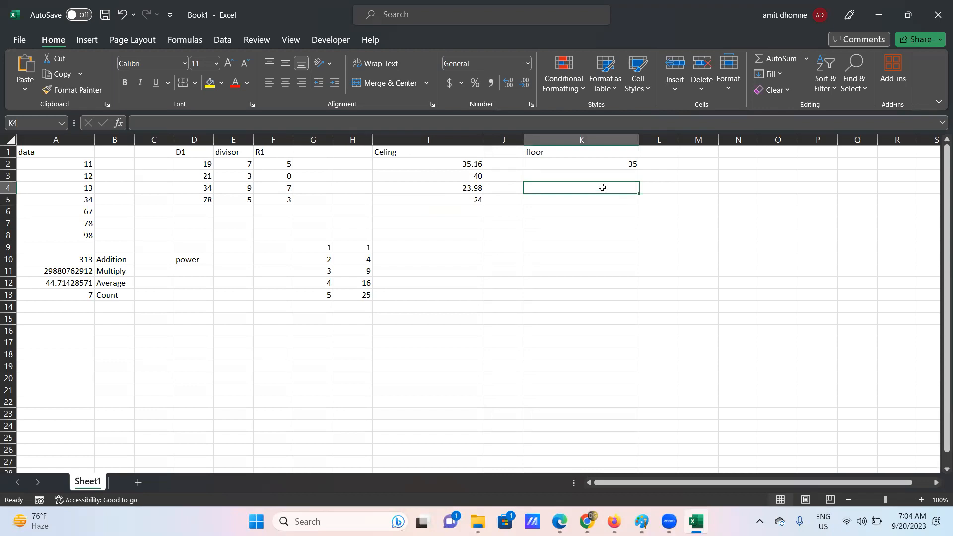
pyautogui.doubleClick(598, 188)
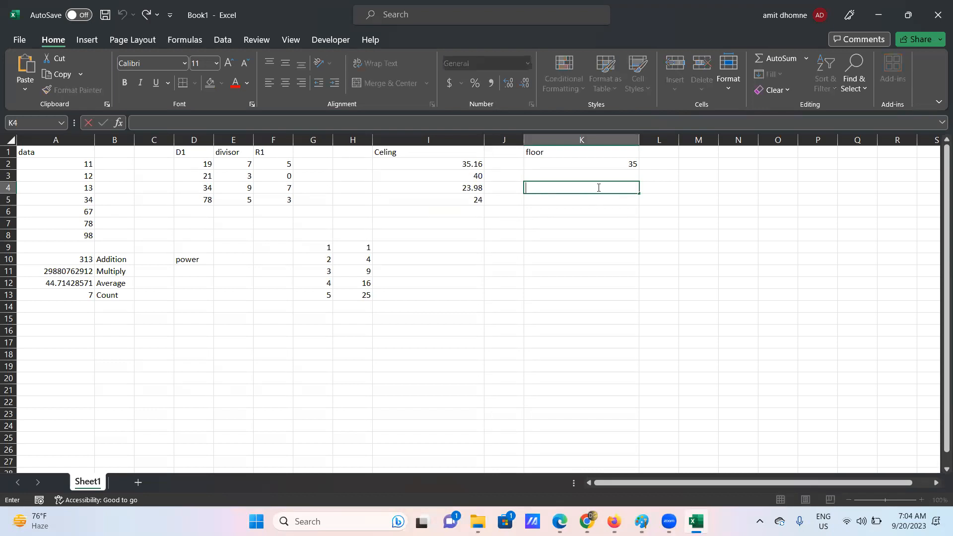
pyautogui.write('=f')
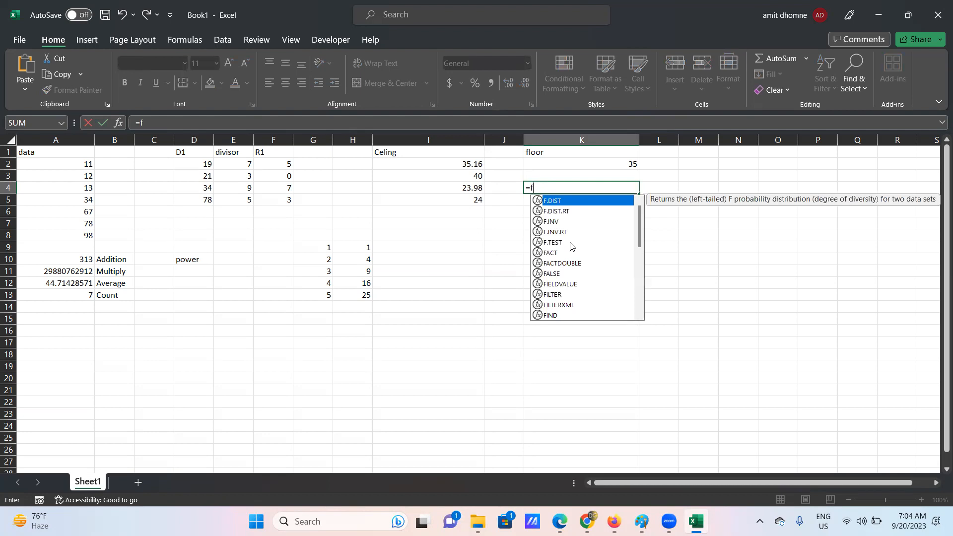
pyautogui.write('loor')
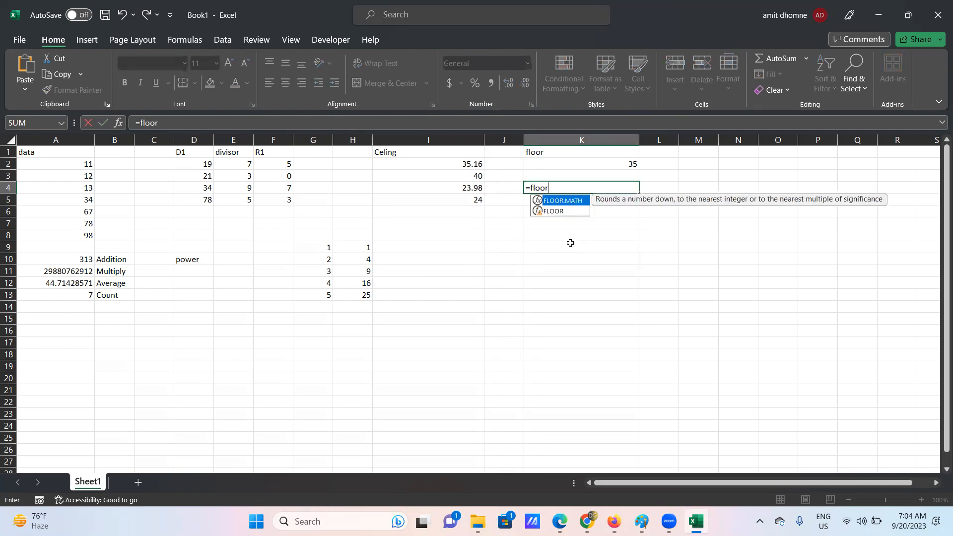
pyautogui.doubleClick(553, 211)
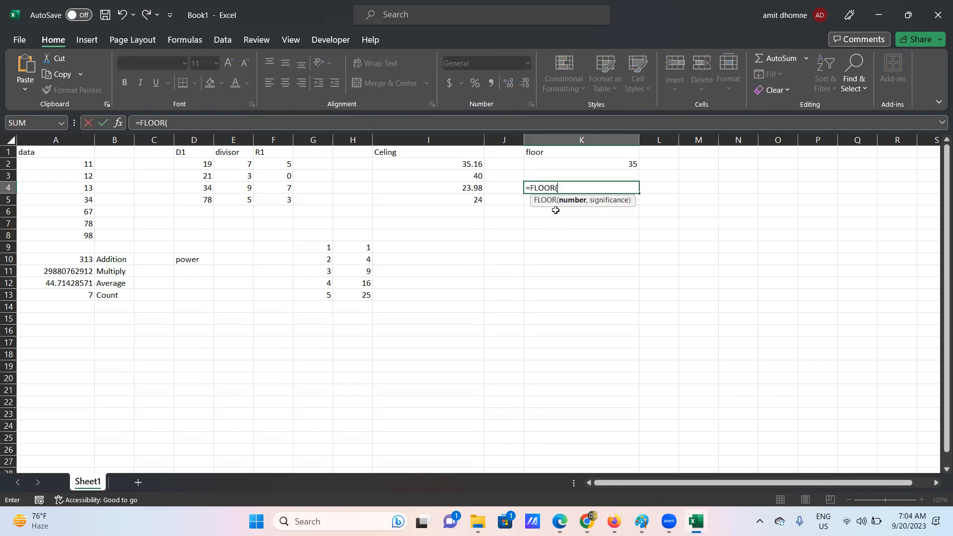
pyautogui.click(474, 188)
pyautogui.write(',3)')
pyautogui.press('Return')
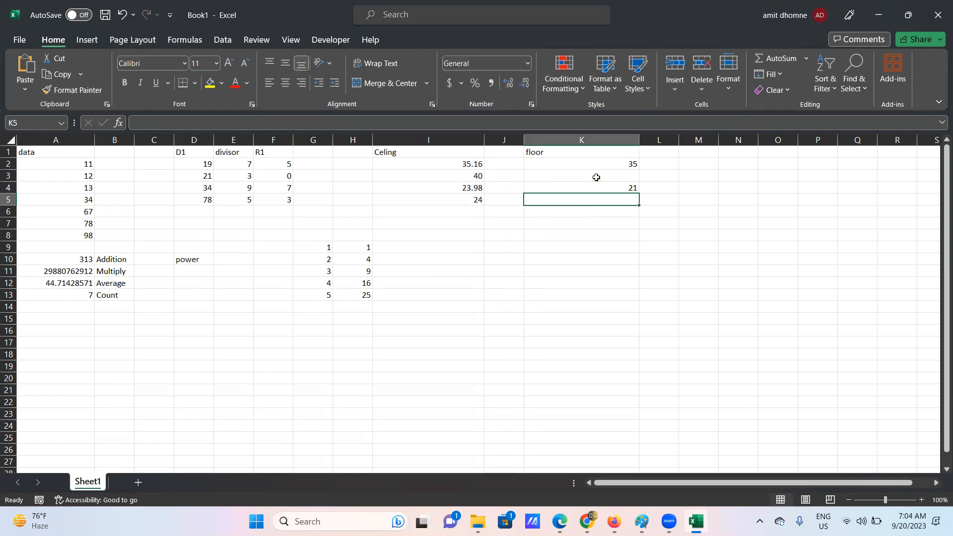
pyautogui.click(616, 185)
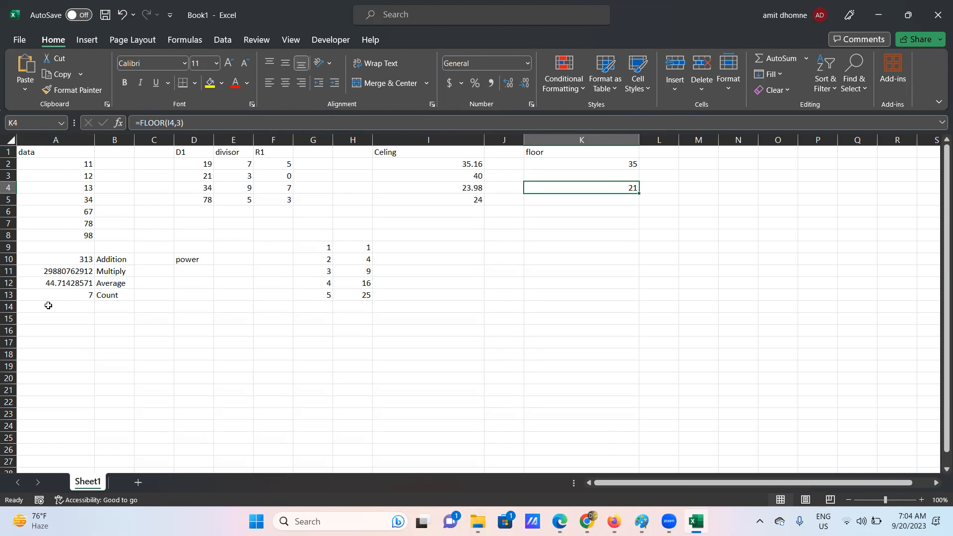
pyautogui.click(37, 329)
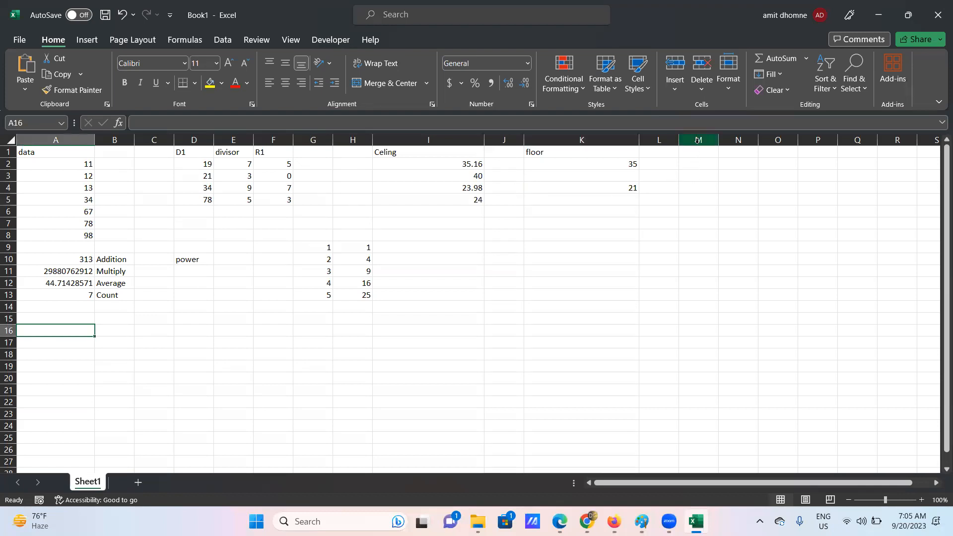
# - Add two blank worksheets, Sheet2 and Sheet3, and switch to the empty Sheet3
pyautogui.click(139, 483)
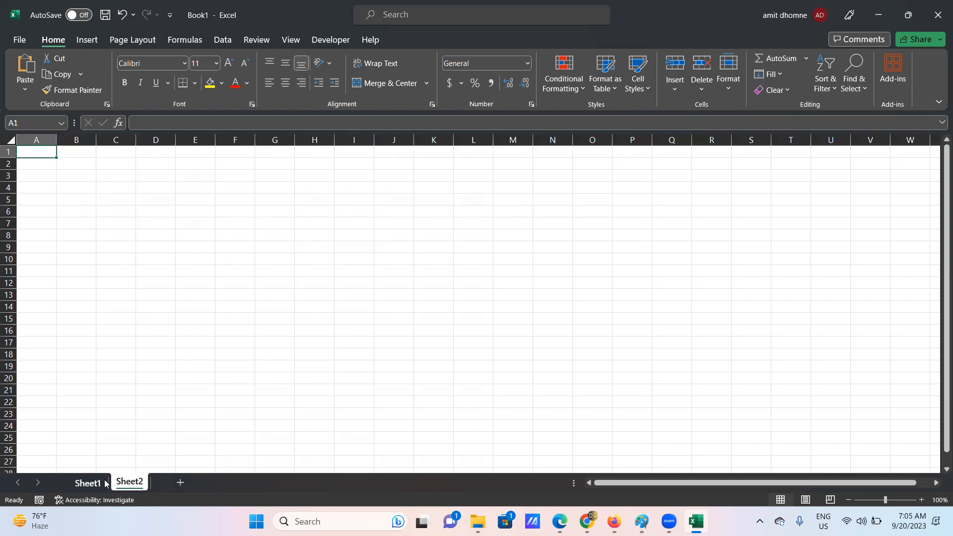
pyautogui.click(88, 483)
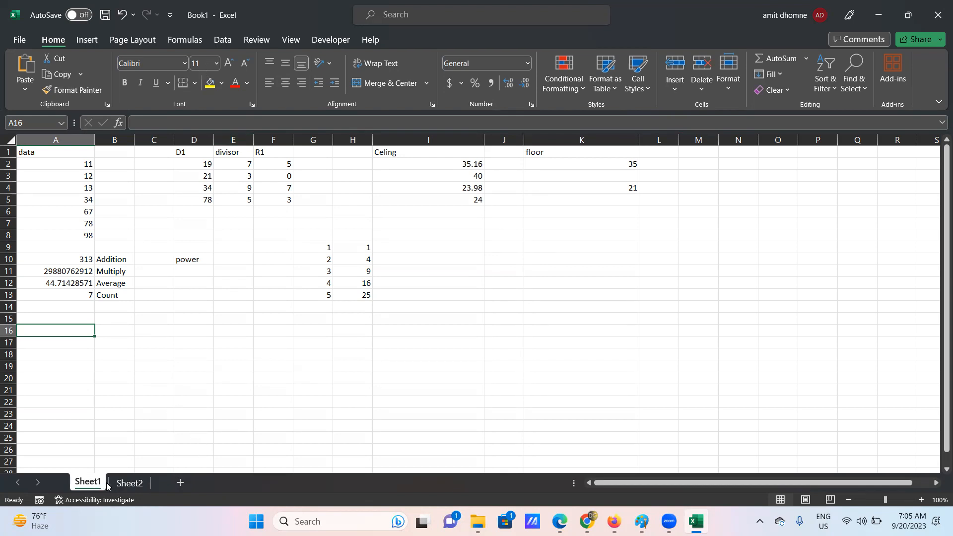
pyautogui.click(180, 482)
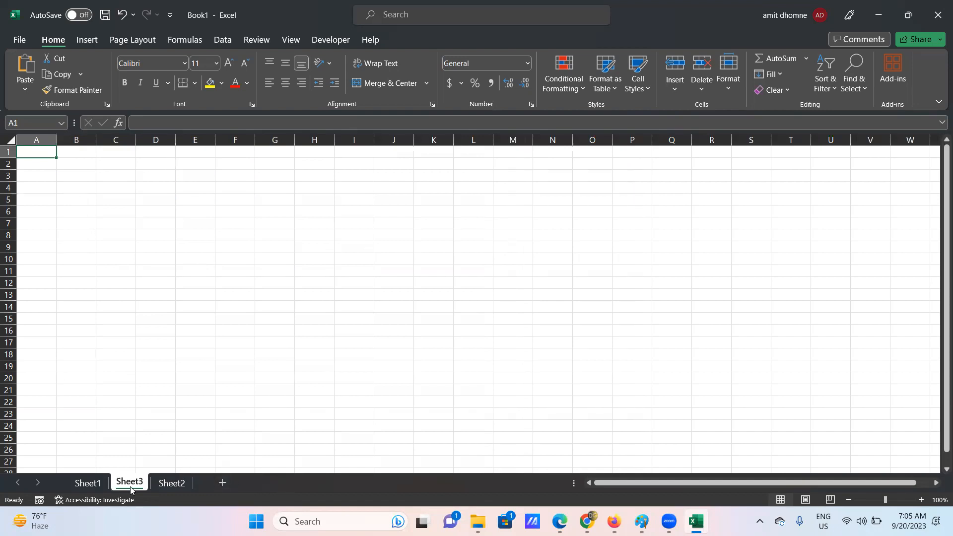
pyautogui.click(92, 483)
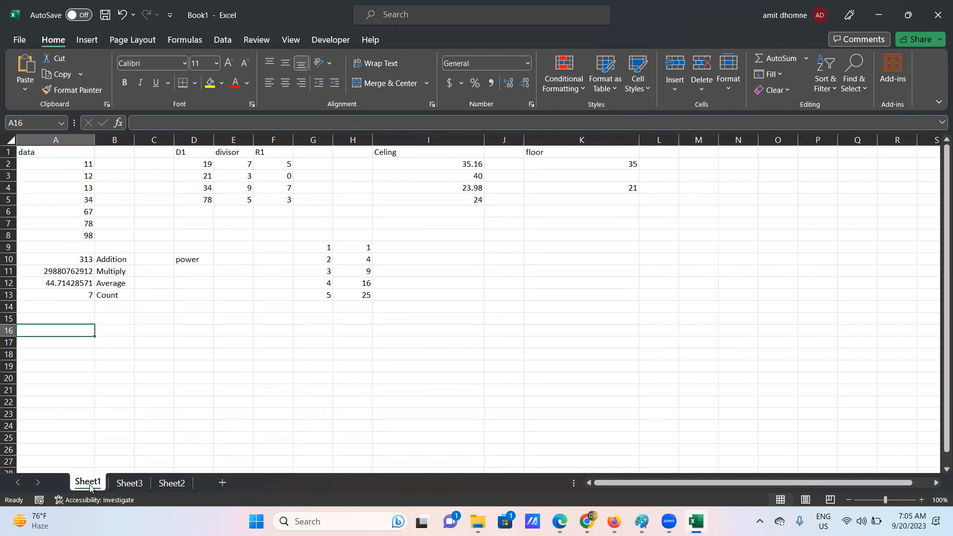
pyautogui.click(129, 482)
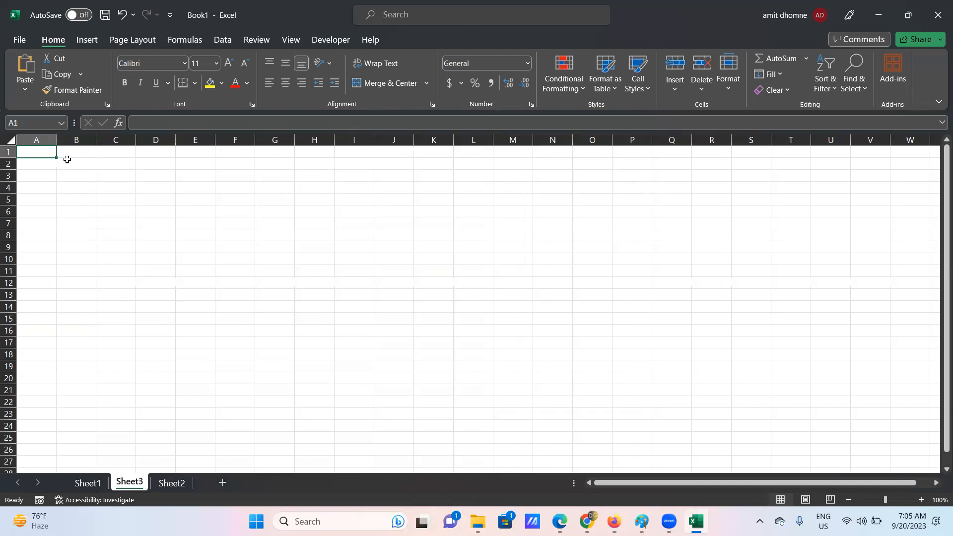
# - Widen columns A and B and enter headings 'firstname' in A1 and 'last name' in B1
pyautogui.moveTo(55, 136); pyautogui.dragTo(109, 137)
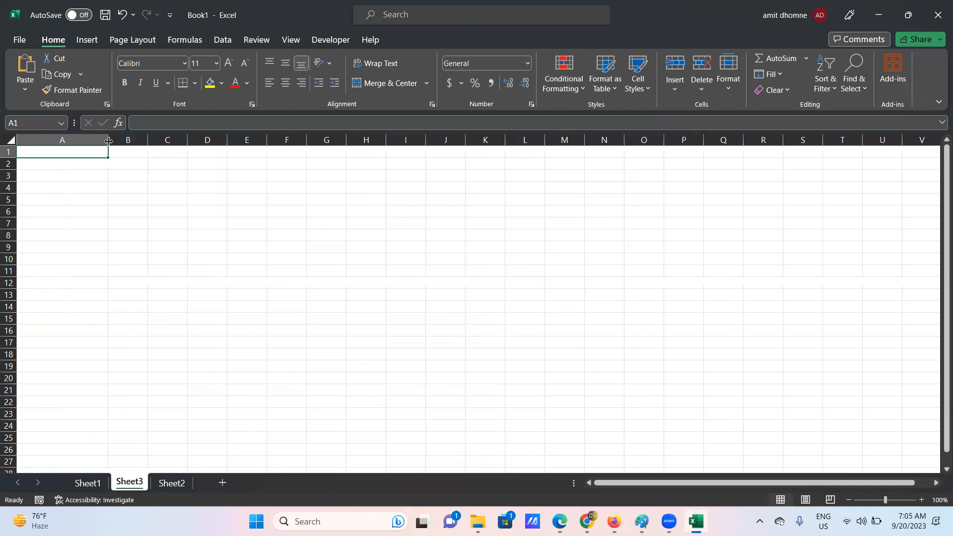
pyautogui.doubleClick(51, 147)
pyautogui.write('firstname')
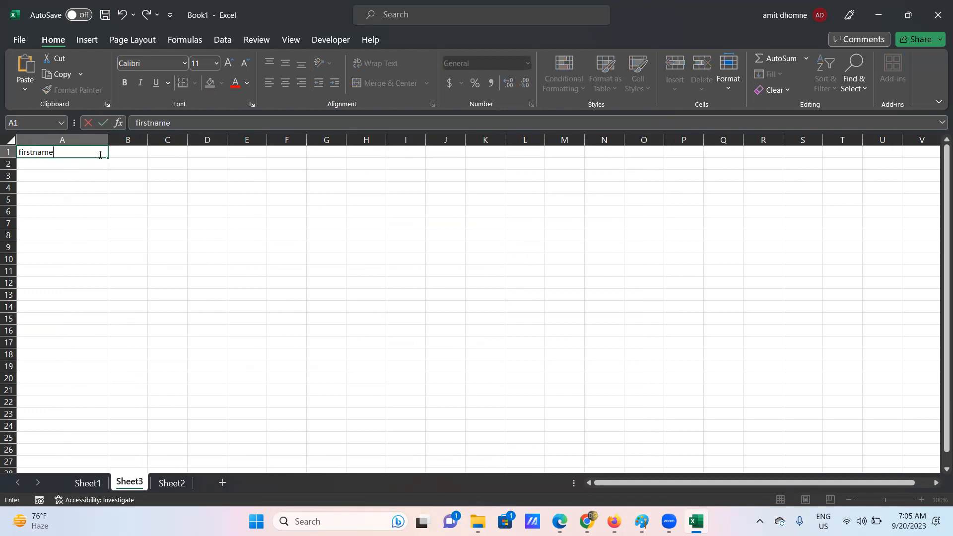
pyautogui.click(124, 151)
pyautogui.moveTo(229, 143); pyautogui.dragTo(239, 144)
pyautogui.doubleClick(177, 152)
pyautogui.write('last name')
pyautogui.click(267, 270)
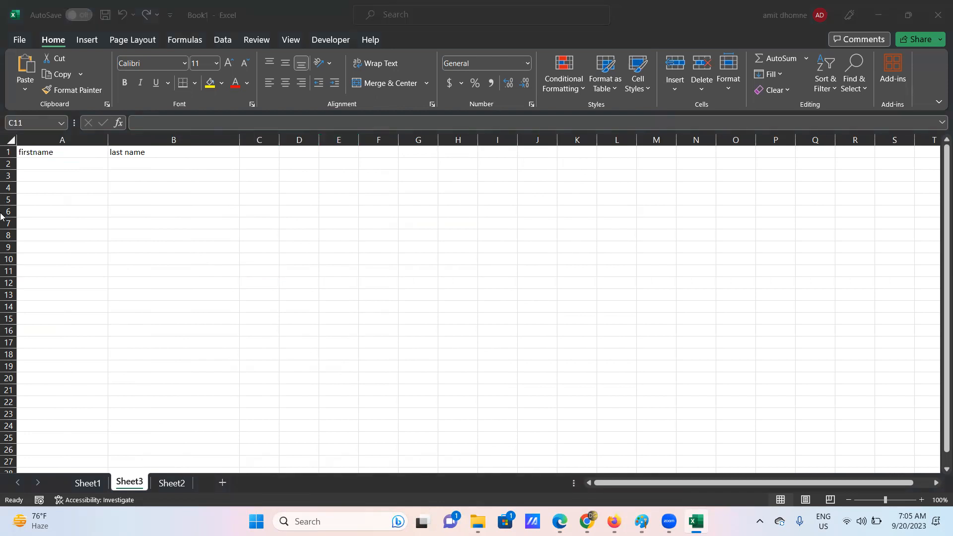
pyautogui.click(40, 162)
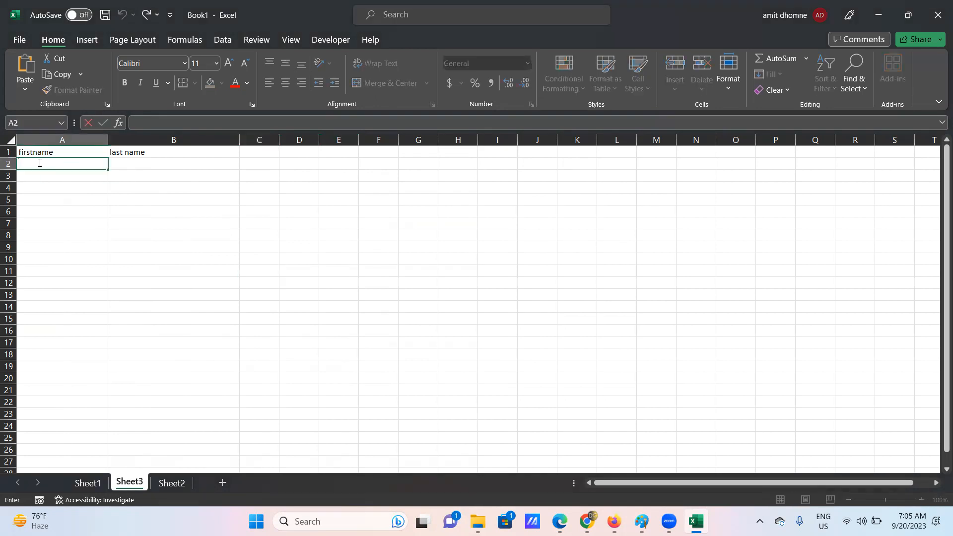
# - Enter the first and last names of the first two people in rows 2 and 3
pyautogui.click(136, 162)
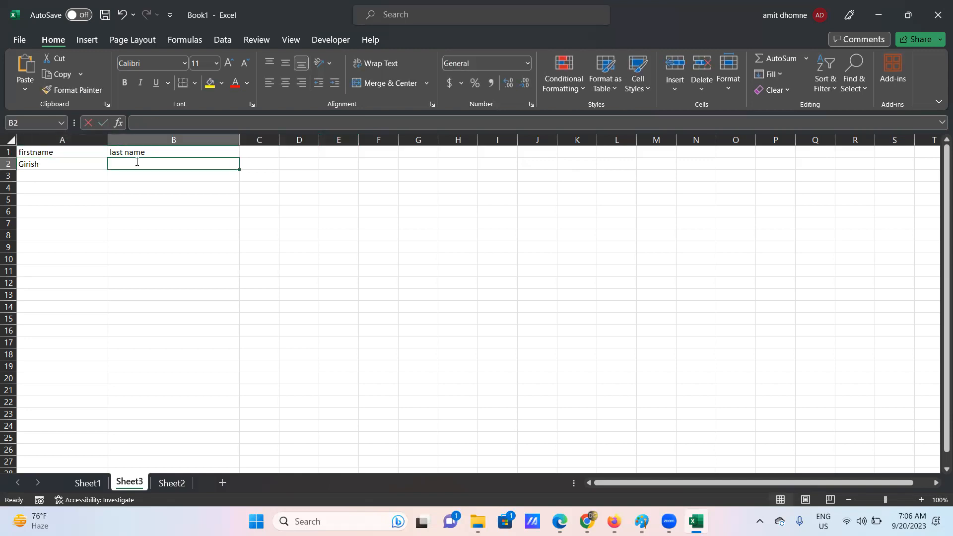
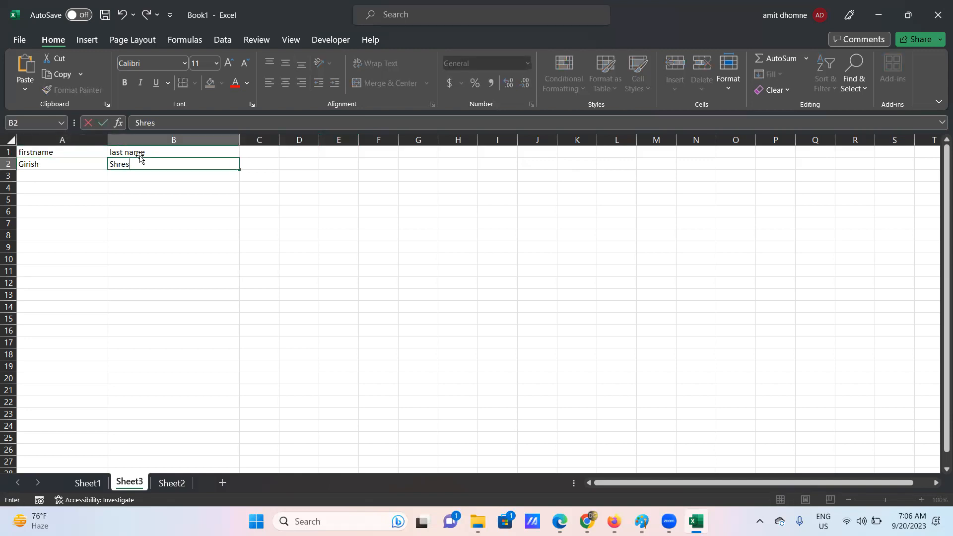
pyautogui.click(60, 177)
pyautogui.write('p')
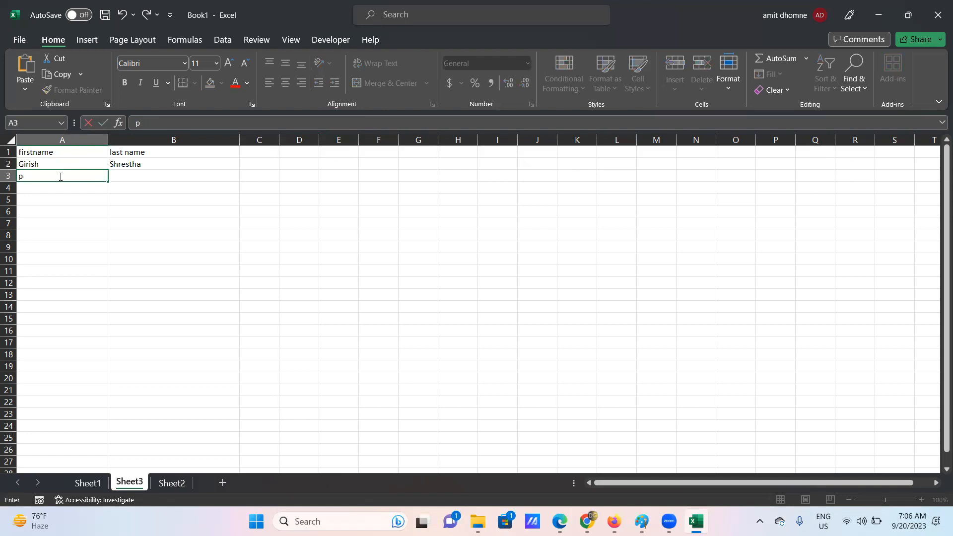
pyautogui.write('trra')
pyautogui.press('BackSpace')
pyautogui.press('BackSpace')
pyautogui.press('BackSpace')
pyautogui.press('BackSpace')
pyautogui.click(121, 174)
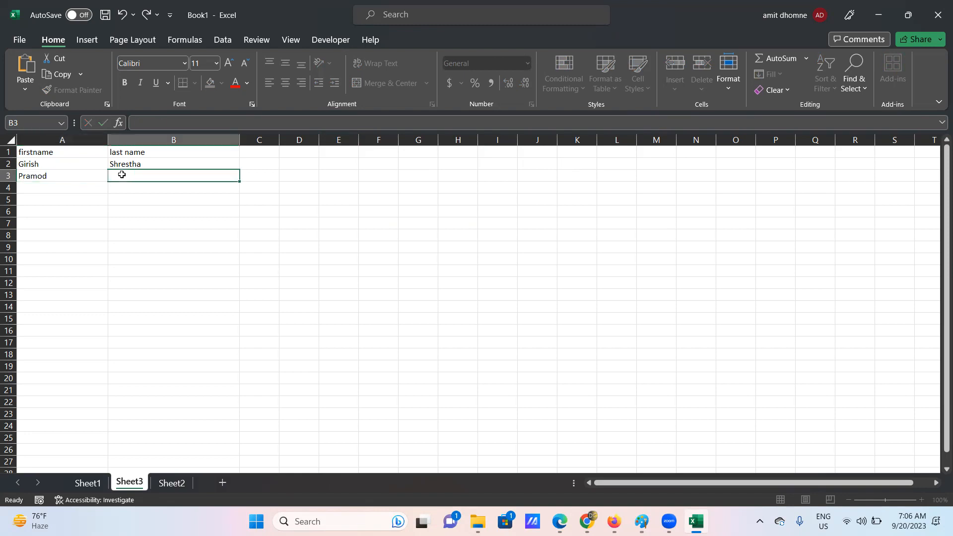
pyautogui.write('Rs')
pyautogui.press('BackSpace')
pyautogui.write('ai')
pyautogui.click(43, 190)
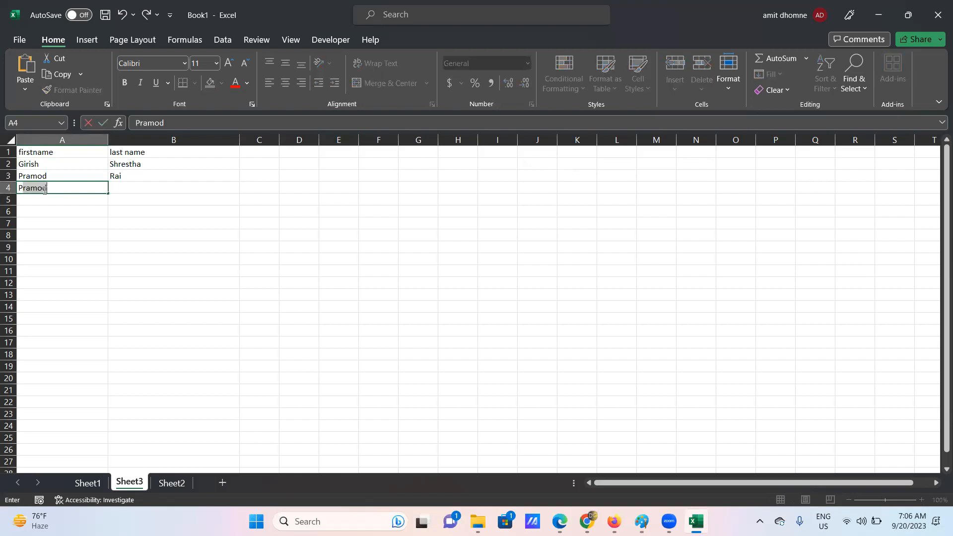
# - Enter the third person's first and last name in row 4
pyautogui.click(127, 186)
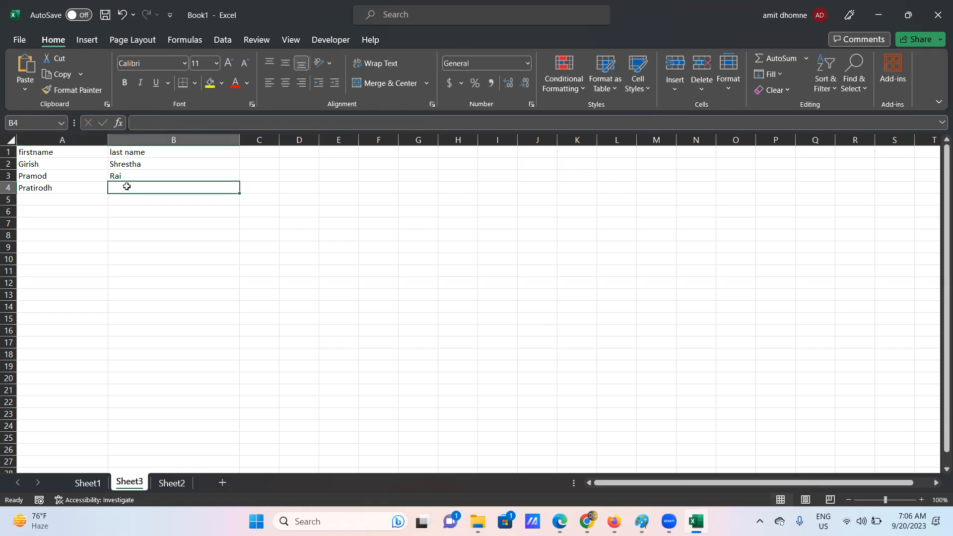
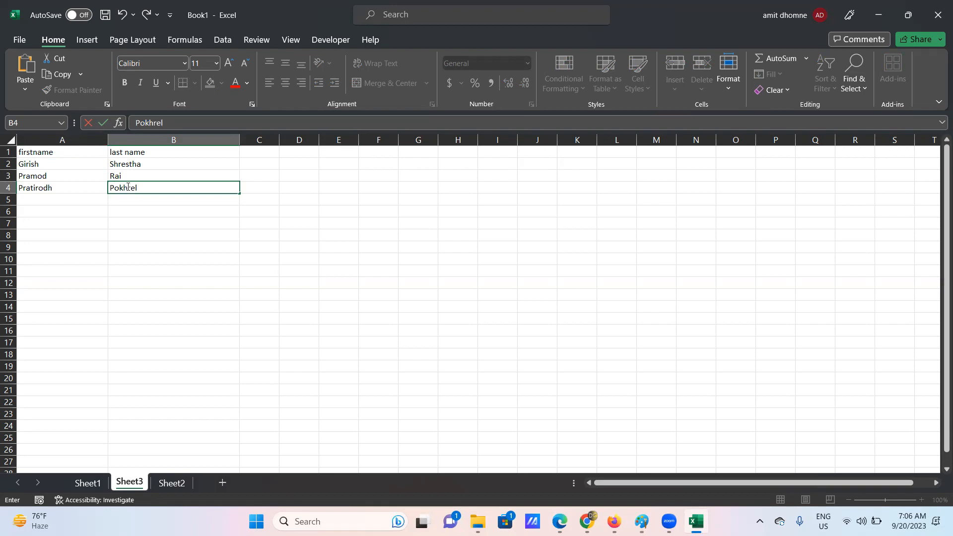
pyautogui.hotkey('alt', 'Tab')
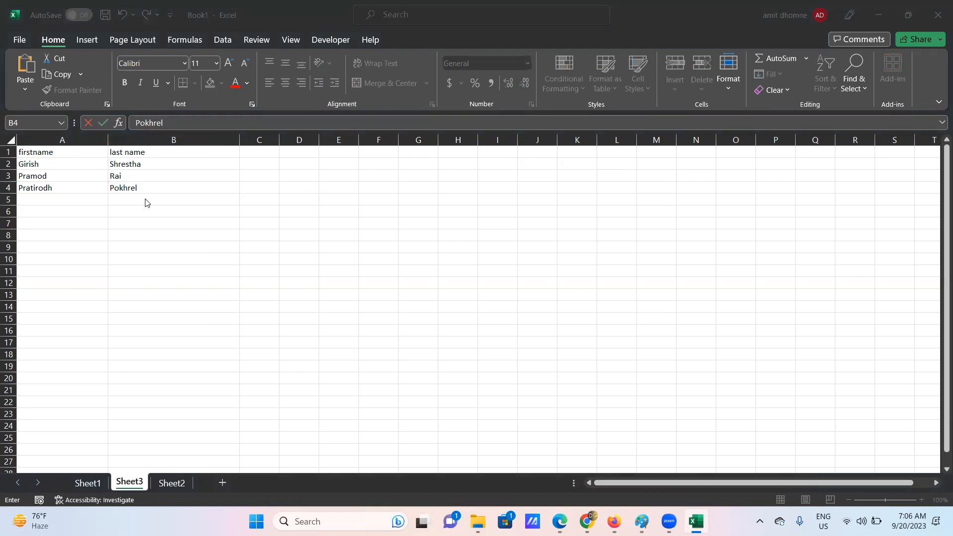
pyautogui.hotkey('alt', 'Tab')
pyautogui.click(54, 202)
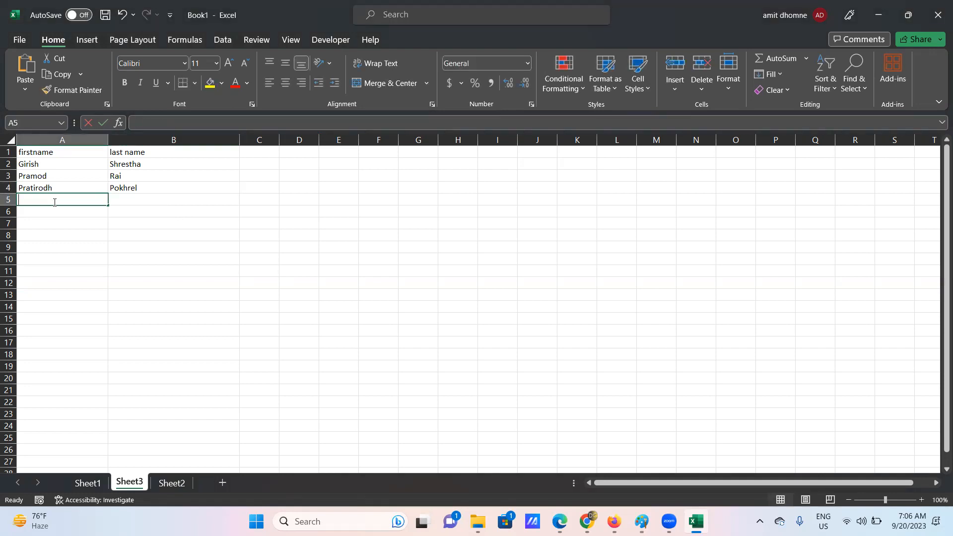
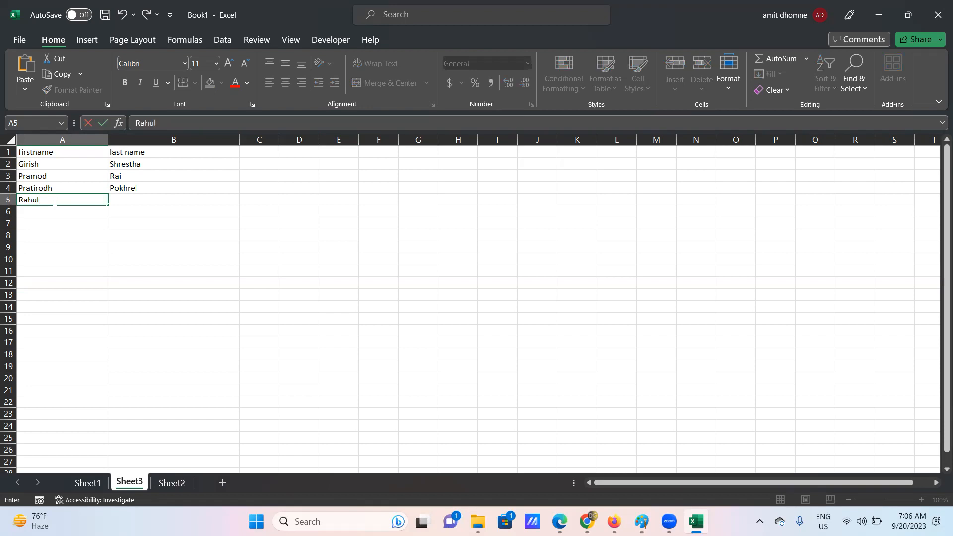
# - Enter the fourth and fifth people's first and last names in rows 5 and 6
pyautogui.click(120, 200)
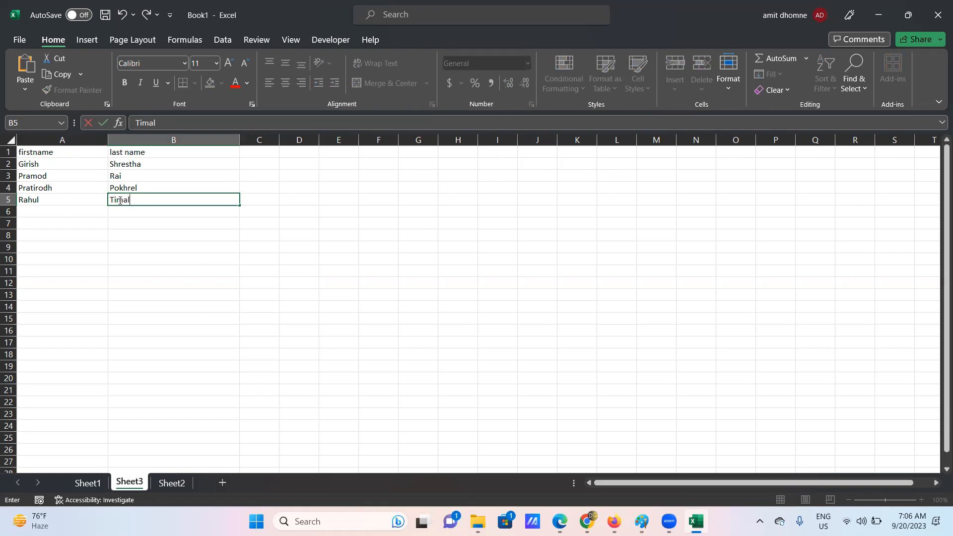
pyautogui.click(57, 211)
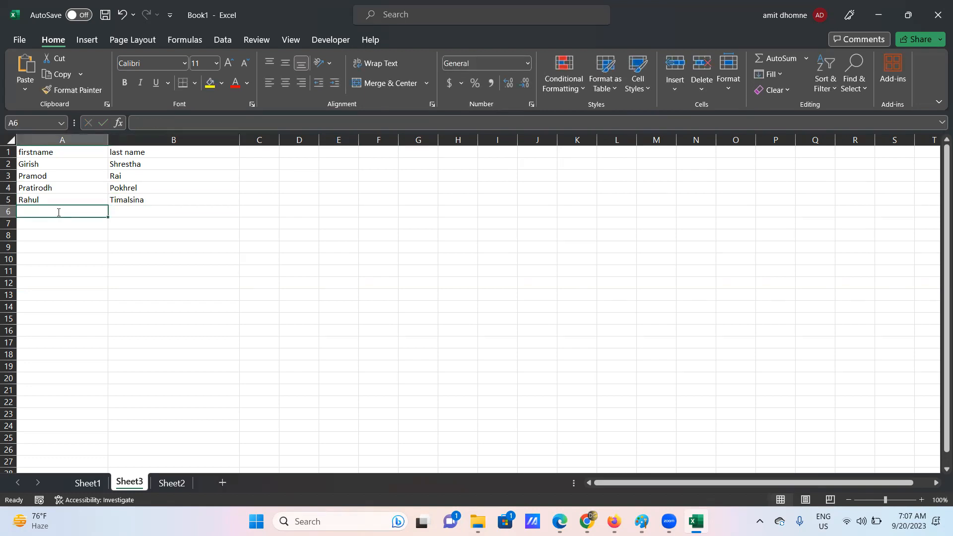
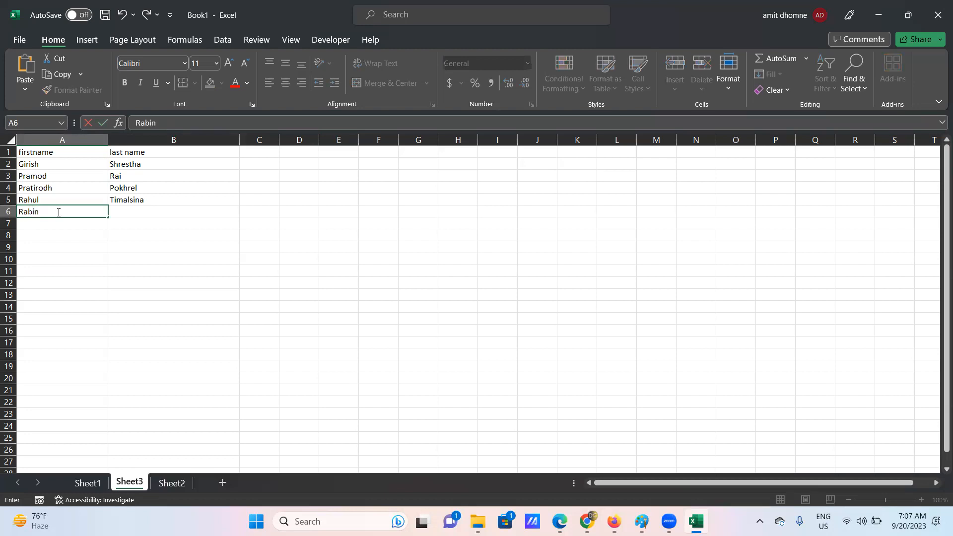
pyautogui.click(129, 214)
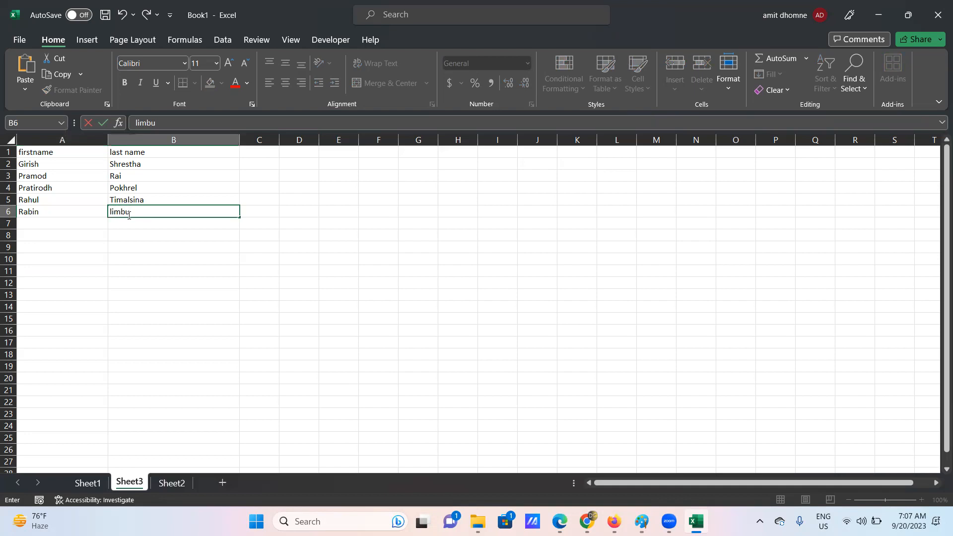
pyautogui.click(600, 161)
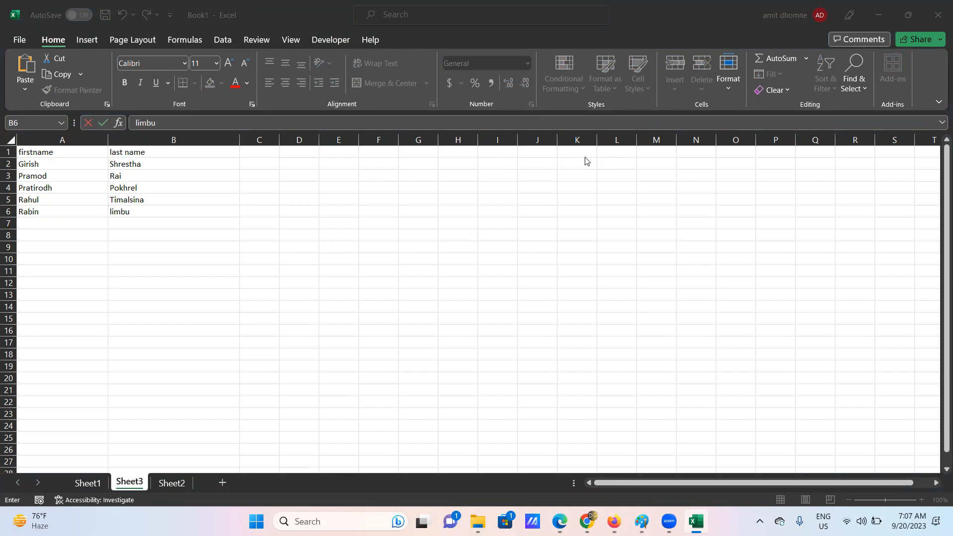
pyautogui.click(264, 137)
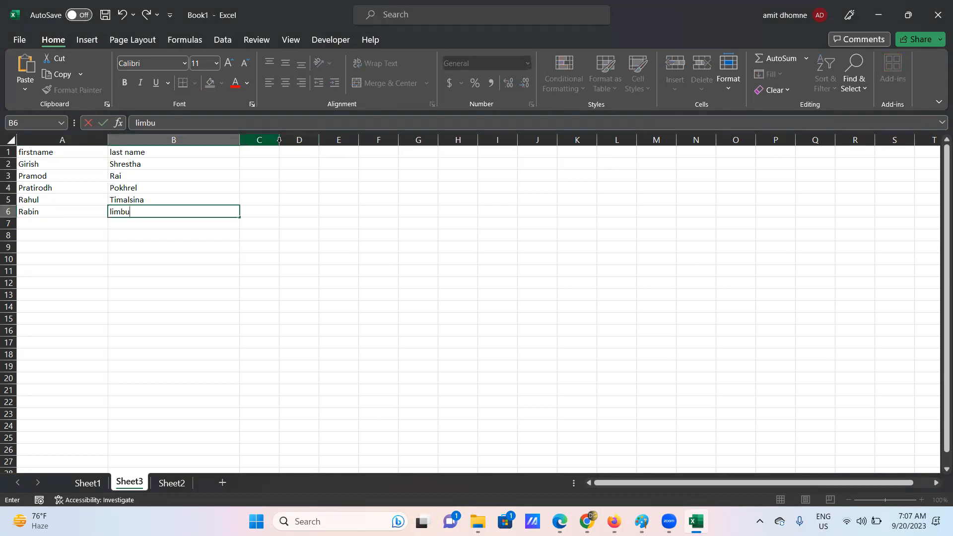
# - Widen column C and put the heading 'Fullname' in C1, clearing stray text from C2
pyautogui.click(268, 139)
pyautogui.moveTo(317, 140); pyautogui.dragTo(403, 144)
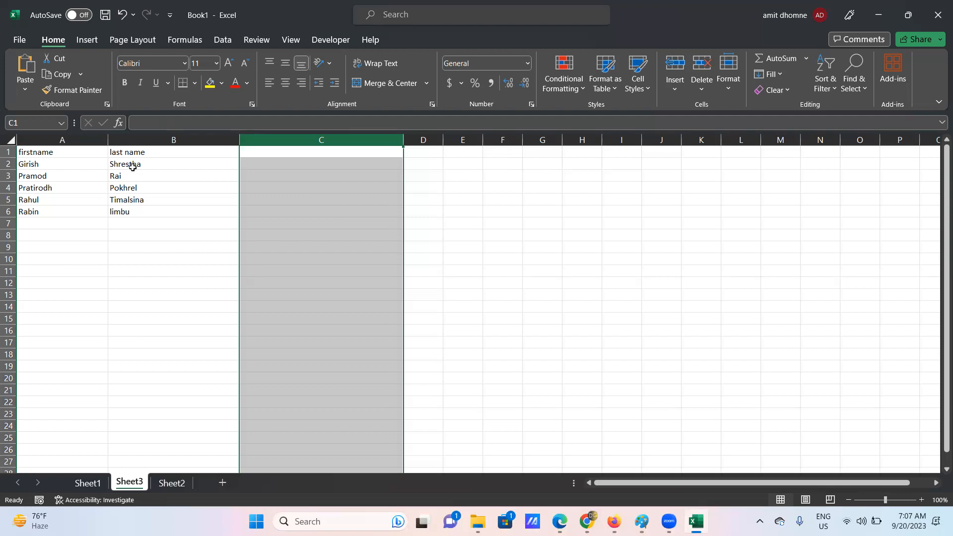
pyautogui.click(293, 166)
pyautogui.doubleClick(292, 165)
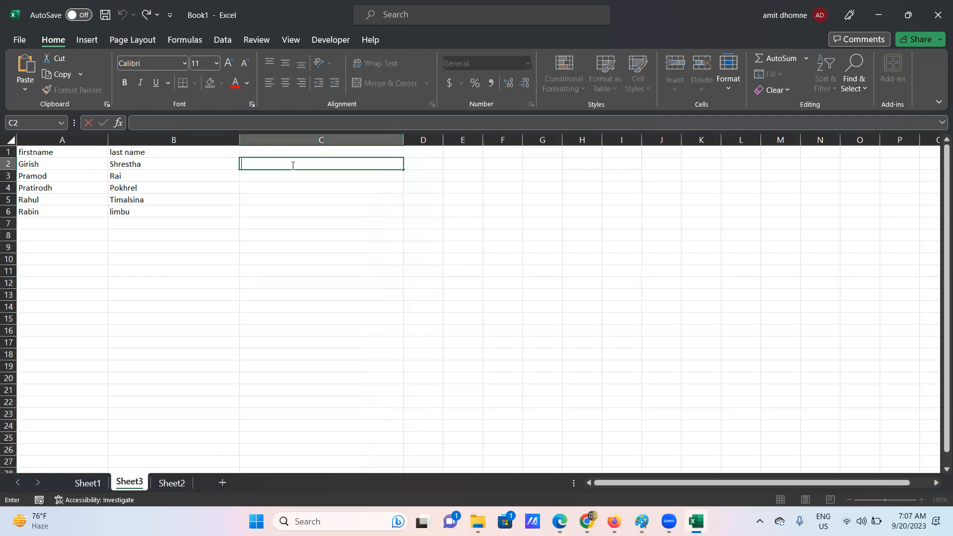
pyautogui.write('pr')
pyautogui.press('BackSpace')
pyautogui.moveTo(298, 162); pyautogui.dragTo(234, 159)
pyautogui.press('BackSpace')
pyautogui.click(263, 153)
pyautogui.write('Fullname')
pyautogui.click(262, 165)
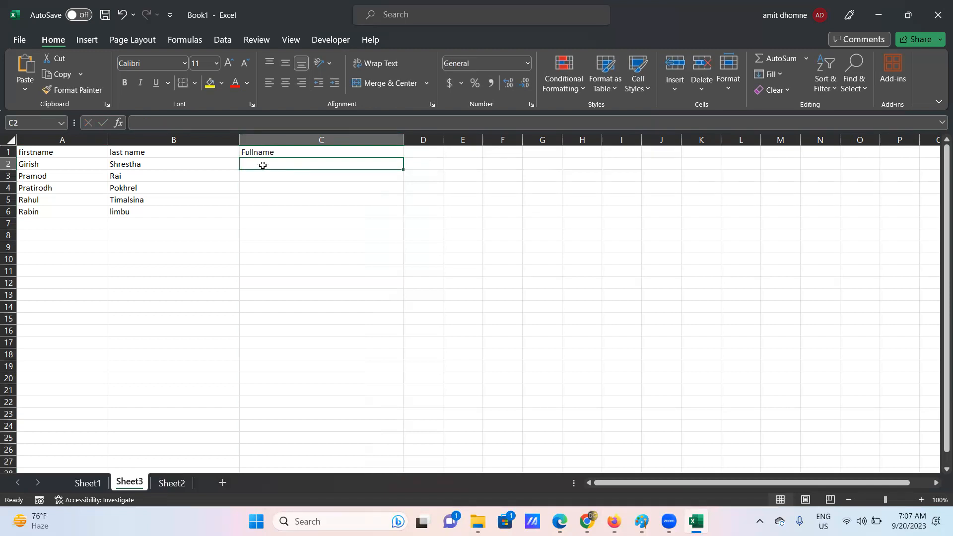
# - Enter =CONCATENATE(A2,"_ ",B2) in C2 to join the first and last names
pyautogui.write('=')
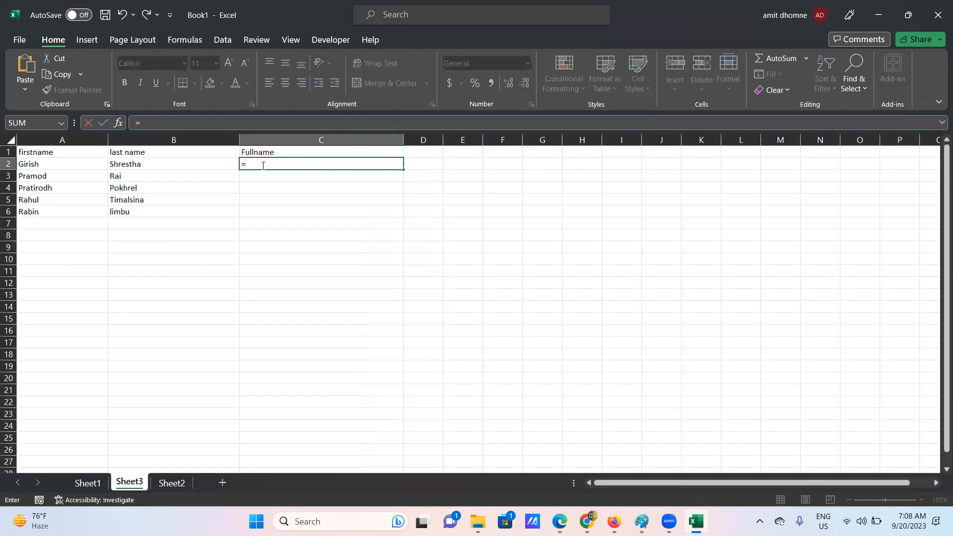
pyautogui.write('con')
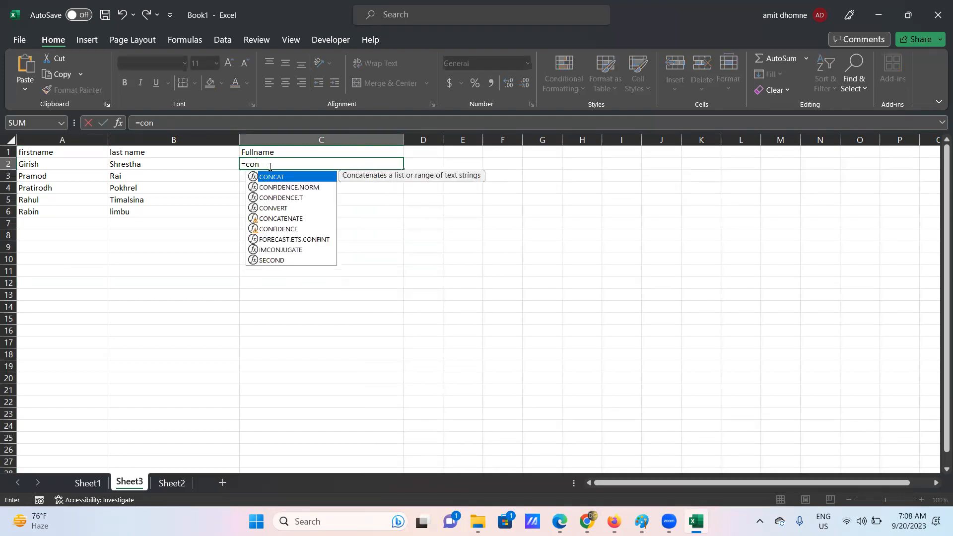
pyautogui.click(281, 219)
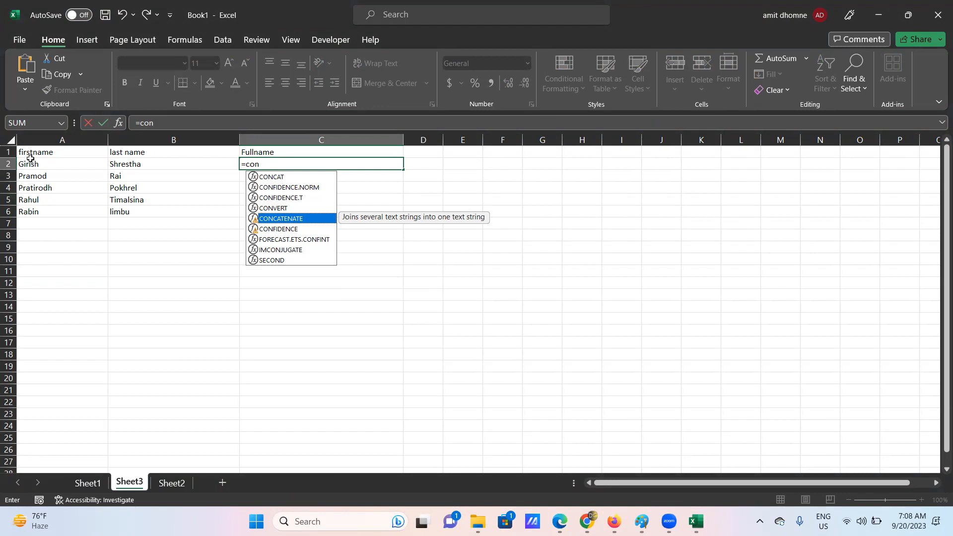
pyautogui.doubleClick(276, 219)
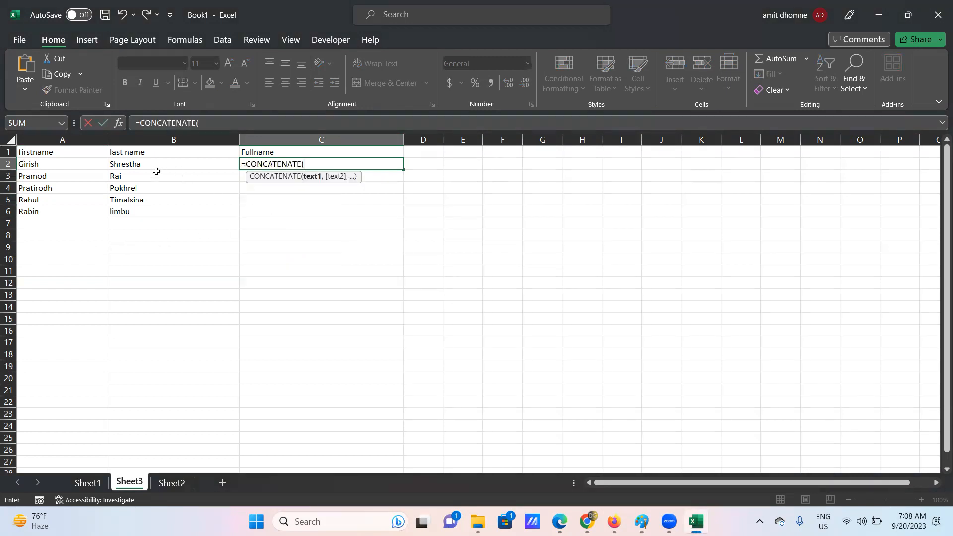
pyautogui.click(33, 165)
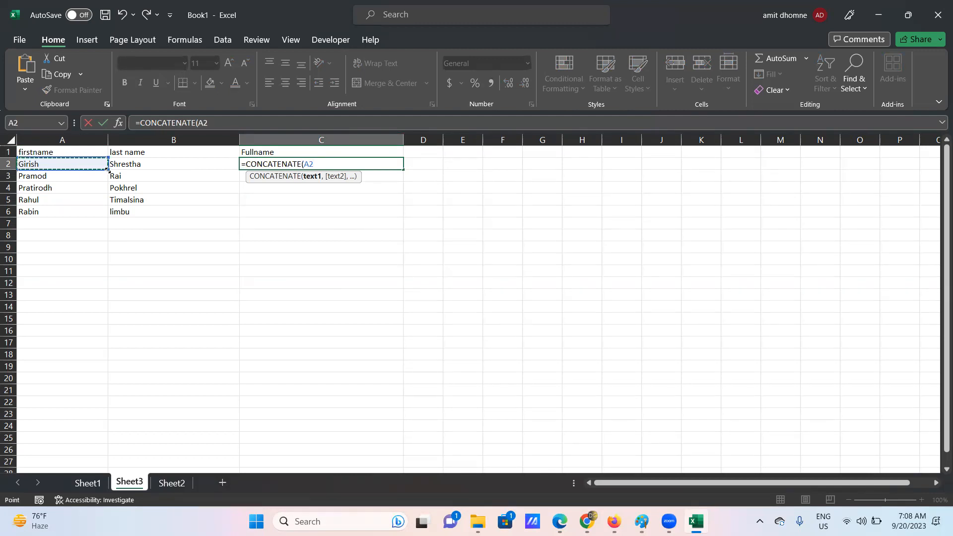
pyautogui.write(',')
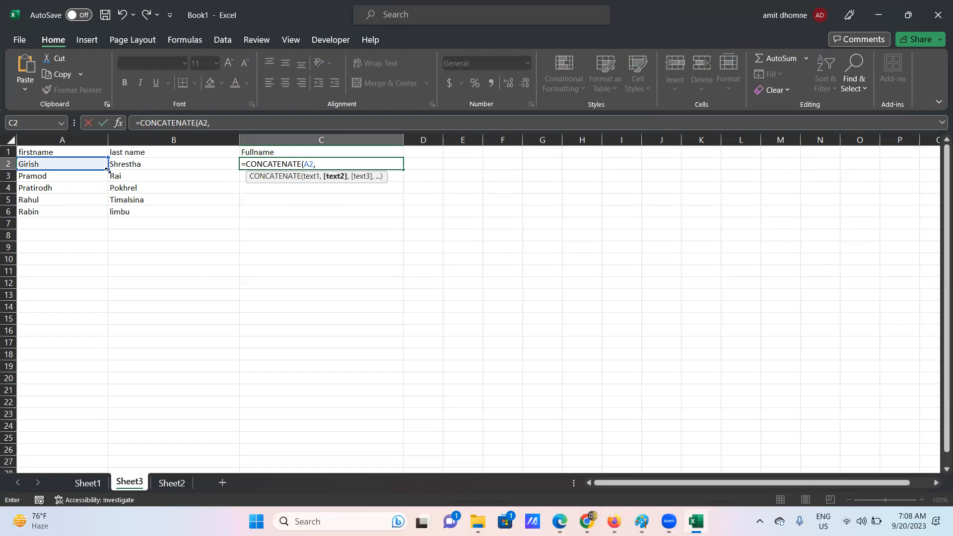
pyautogui.write('" ",')
pyautogui.click(137, 164)
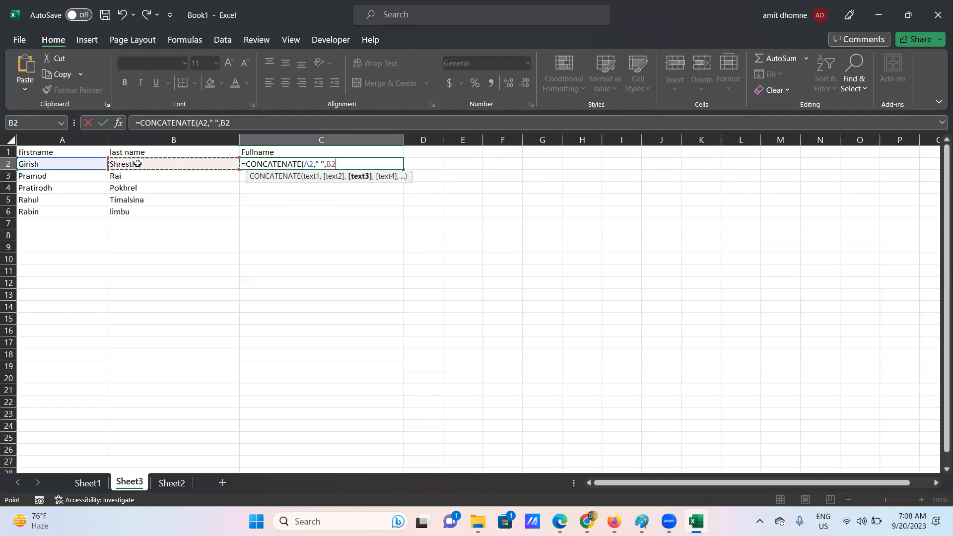
pyautogui.write(')')
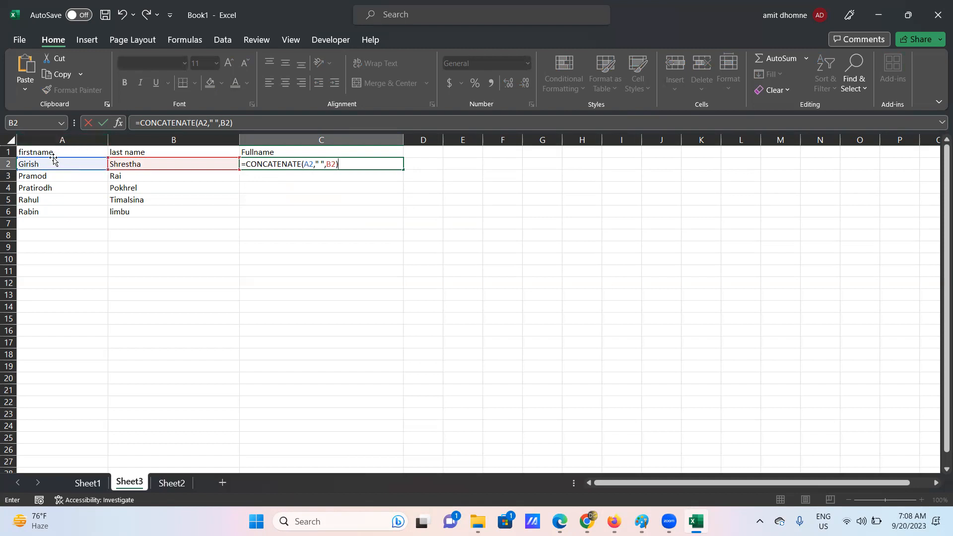
pyautogui.click(320, 164)
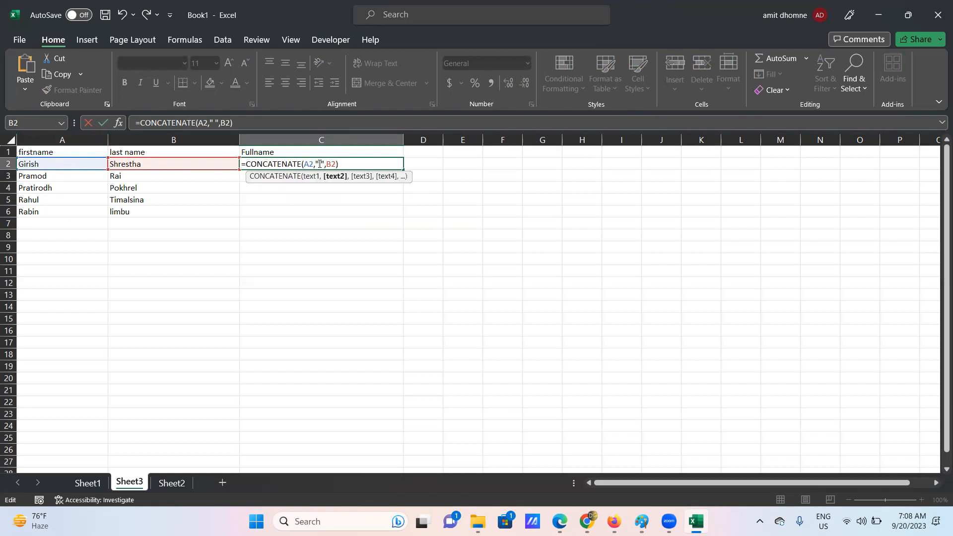
pyautogui.press('BackSpace')
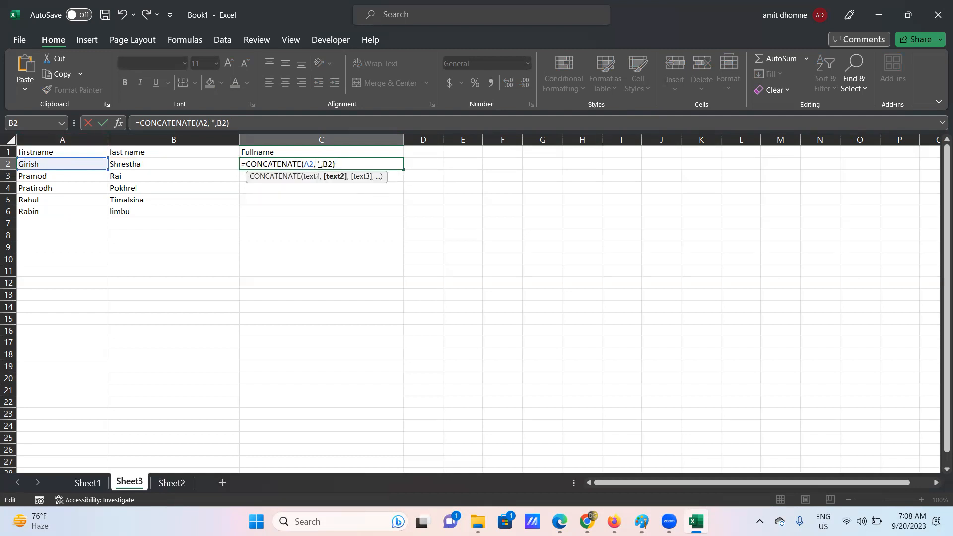
pyautogui.hotkey('ctrl', 'z')
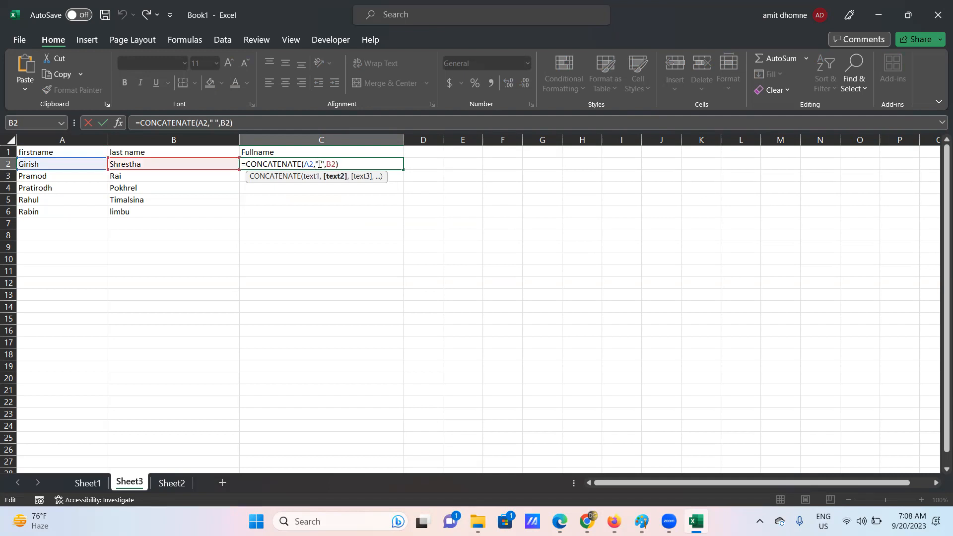
pyautogui.write('_')
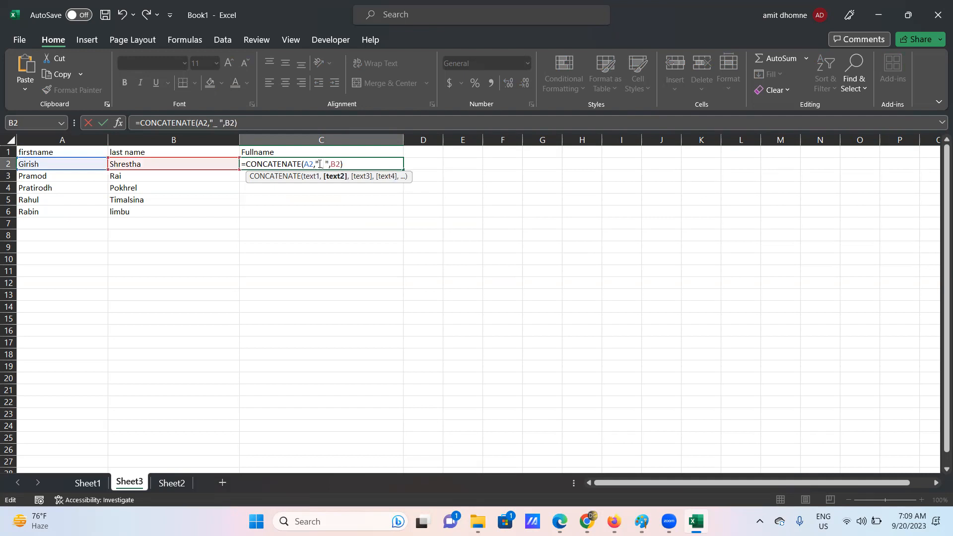
pyautogui.click(346, 164)
pyautogui.press('Return')
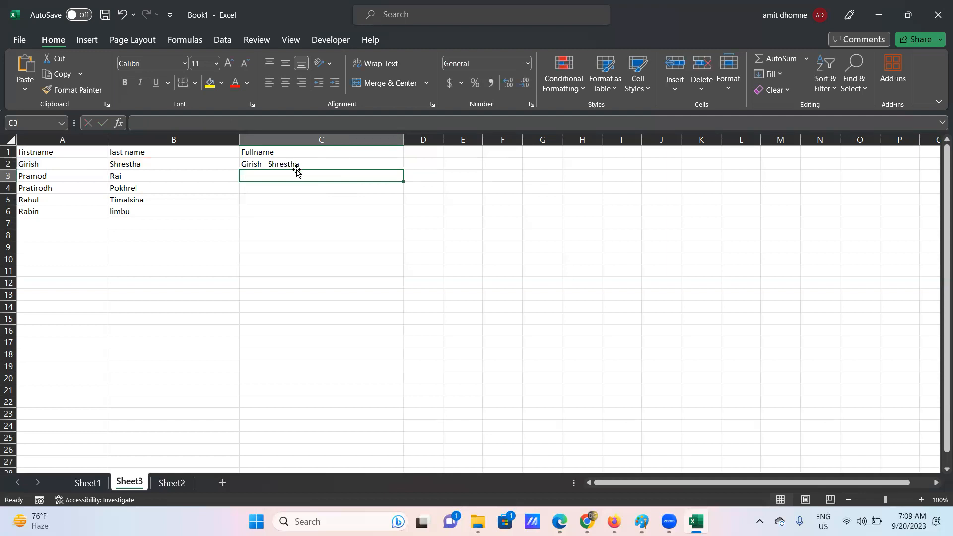
# - Change C2's separator to a plain space, =CONCATENATE(A2," ",B2), and fill it down to C6
pyautogui.click(271, 166)
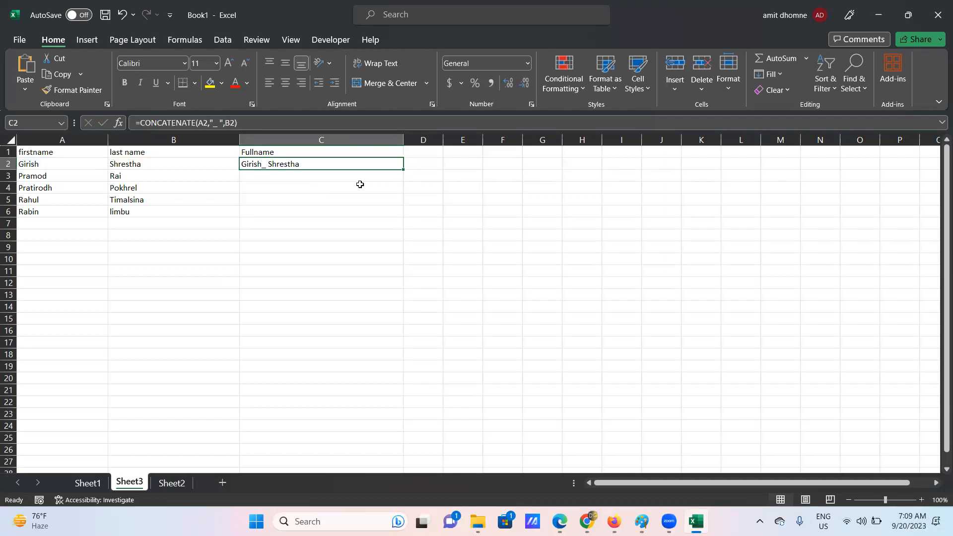
pyautogui.moveTo(406, 142); pyautogui.dragTo(313, 145)
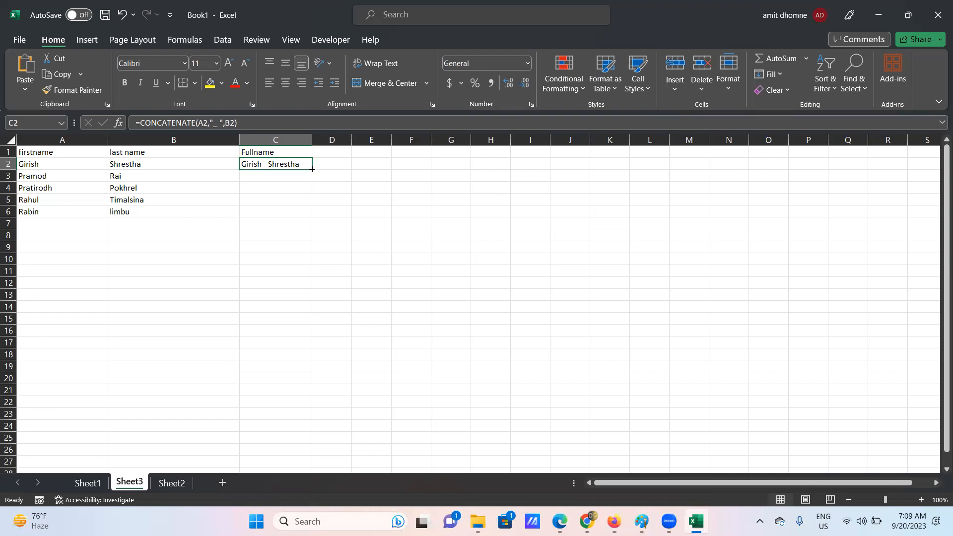
pyautogui.moveTo(311, 170); pyautogui.dragTo(318, 215)
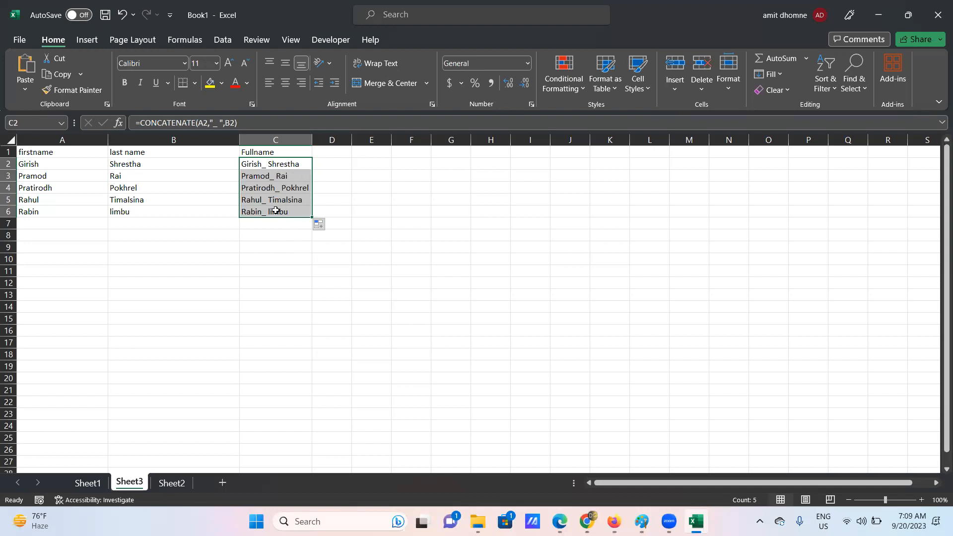
pyautogui.click(219, 123)
pyautogui.press('BackSpace')
pyautogui.press('BackSpace')
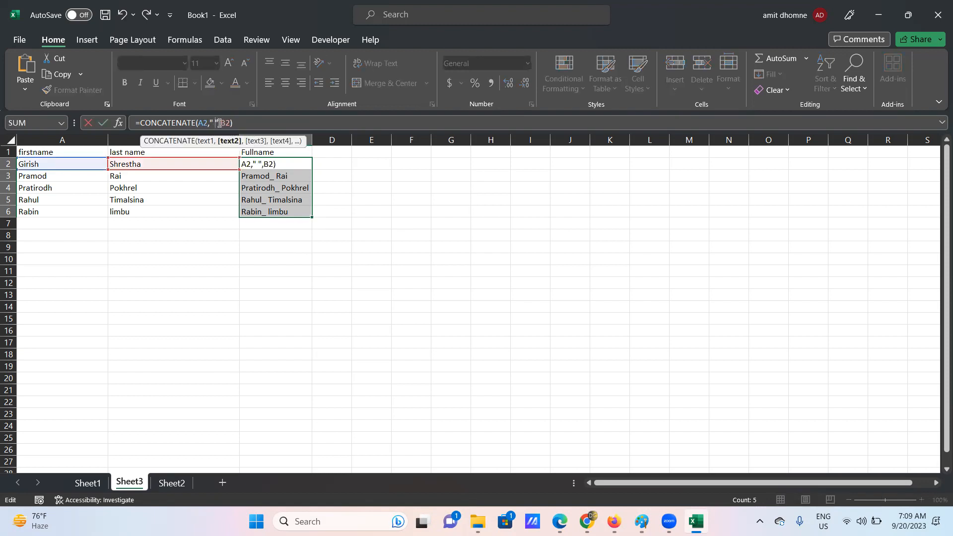
pyautogui.press('Return')
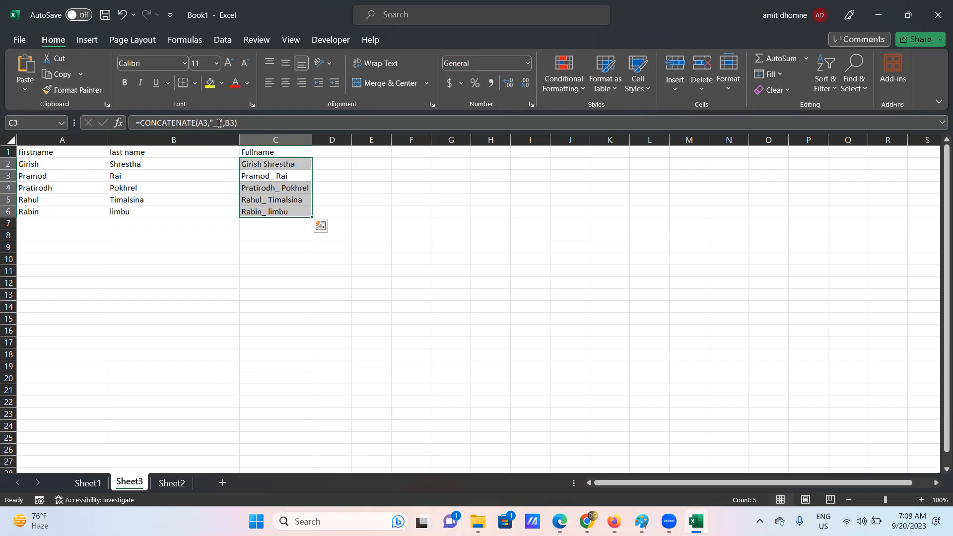
pyautogui.click(296, 163)
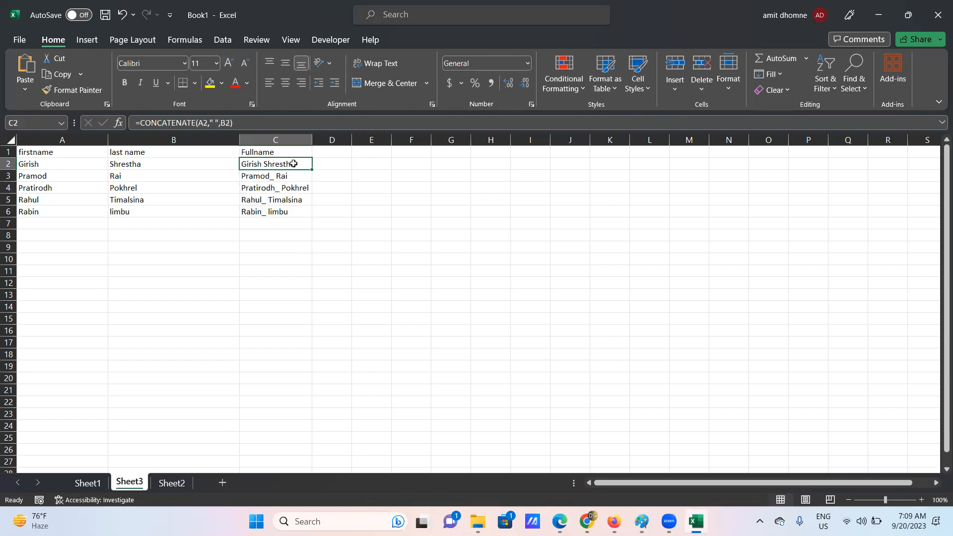
pyautogui.moveTo(313, 170); pyautogui.dragTo(311, 215)
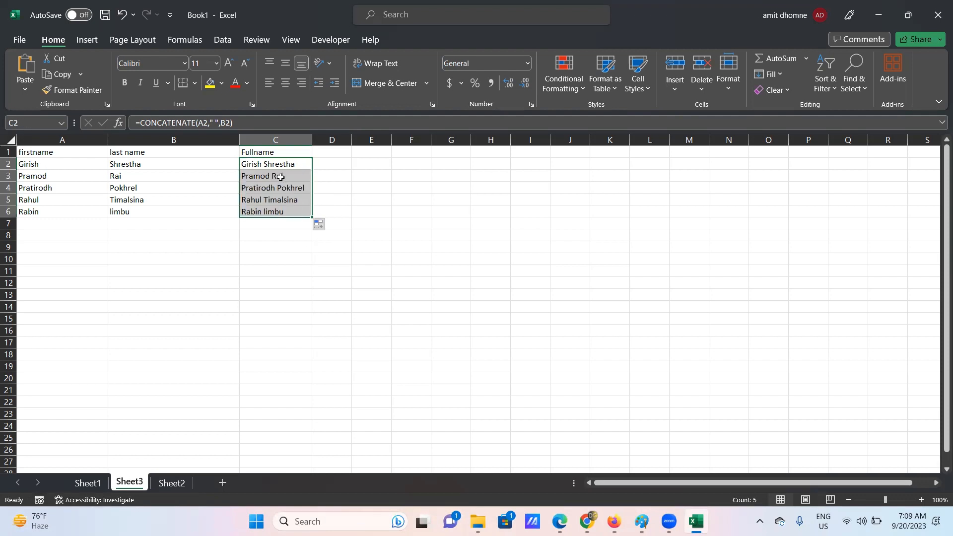
pyautogui.click(285, 239)
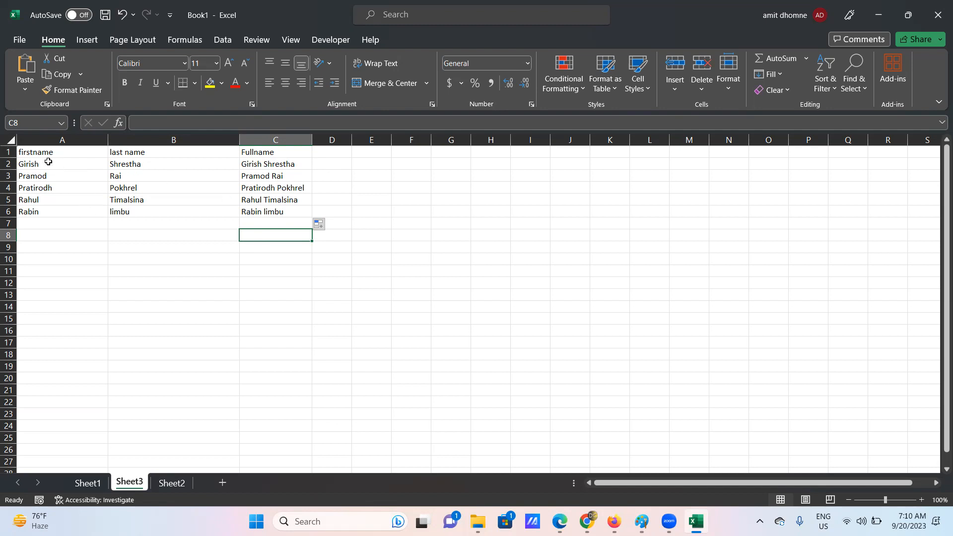
pyautogui.click(268, 165)
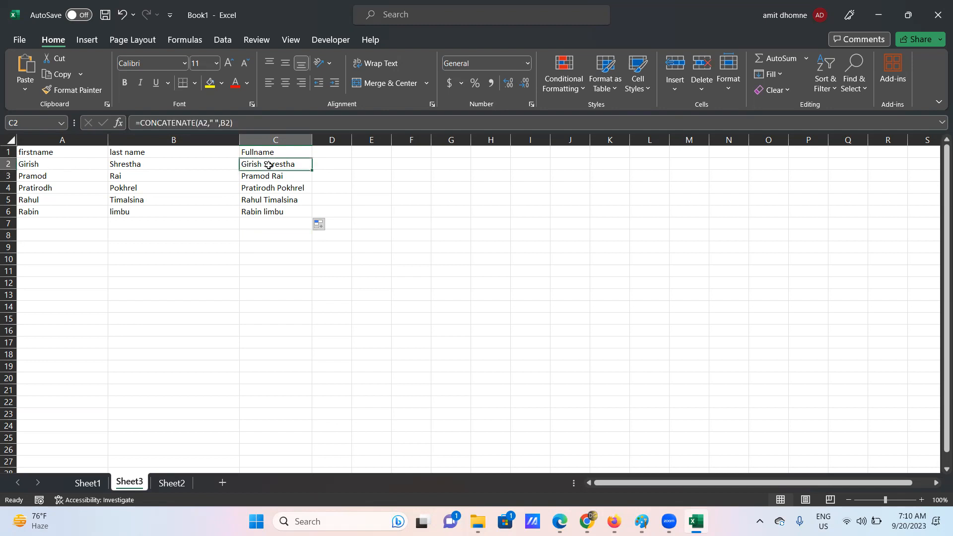
pyautogui.click(216, 125)
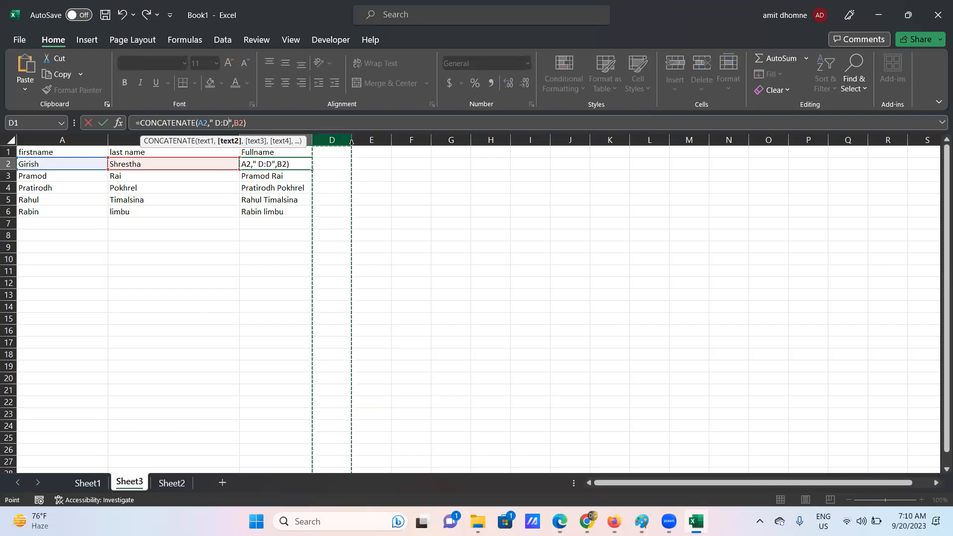
pyautogui.click(92, 436)
pyautogui.press('BackSpace')
pyautogui.press('BackSpace')
pyautogui.press('BackSpace')
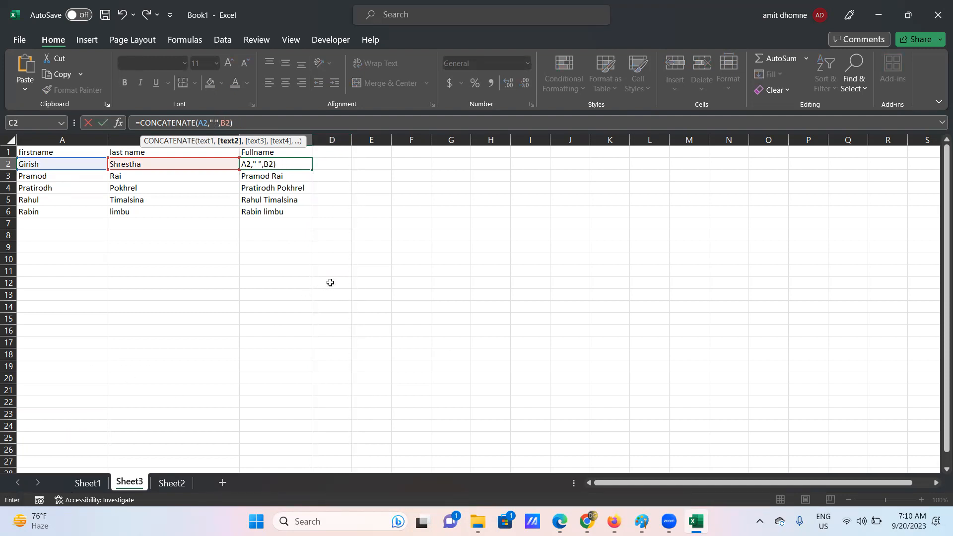
pyautogui.click(290, 166)
pyautogui.click(289, 166)
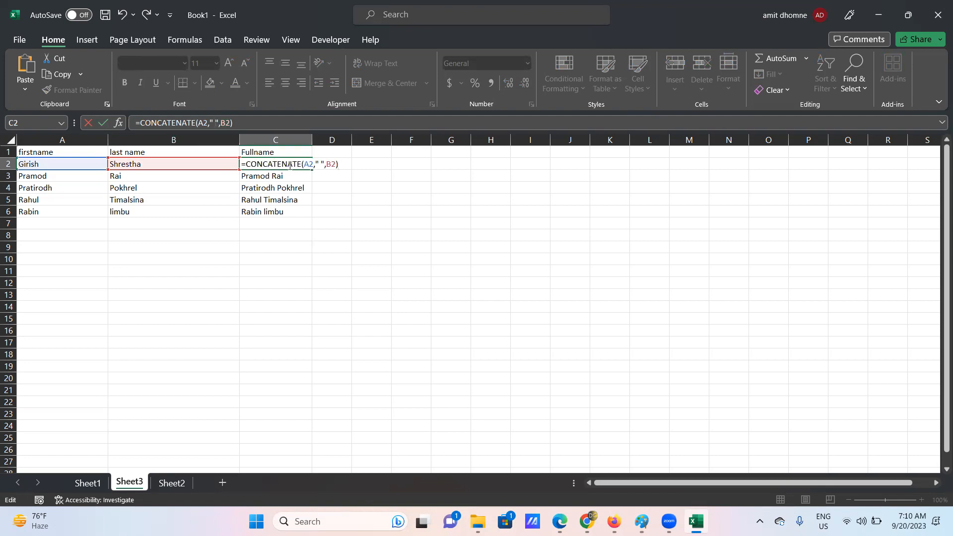
pyautogui.press('Return')
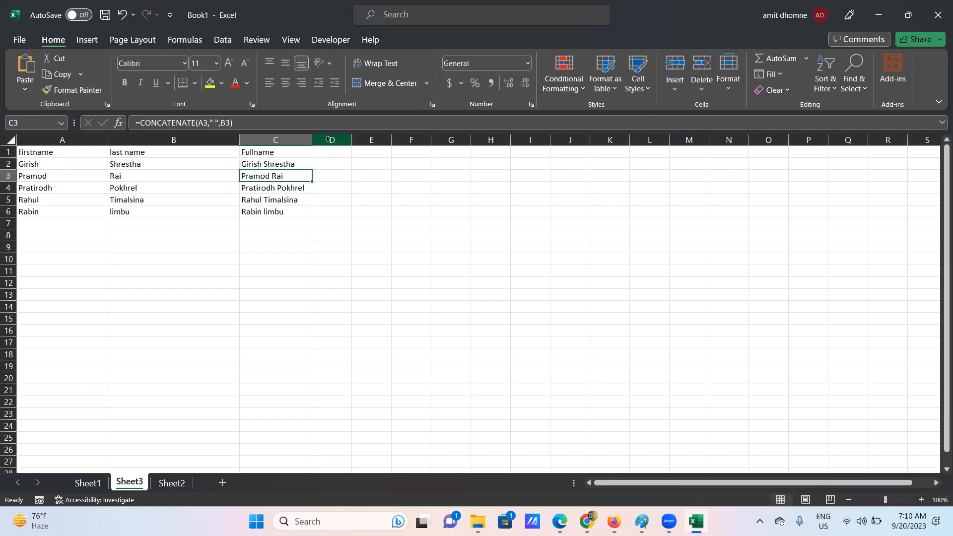
pyautogui.click(342, 143)
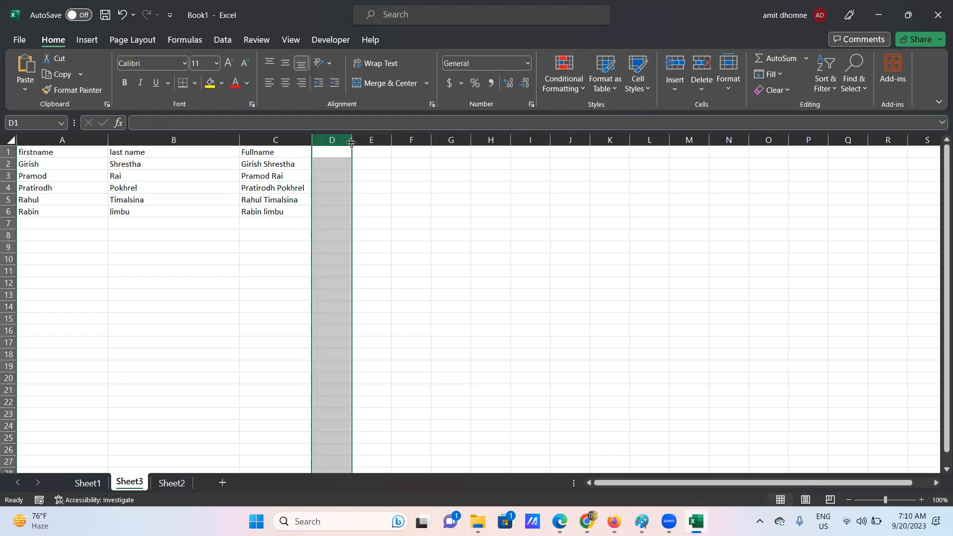
# - Widen column D, enter the heading 'length' in D1, and narrow the name columns to fit
pyautogui.moveTo(351, 143); pyautogui.dragTo(381, 148)
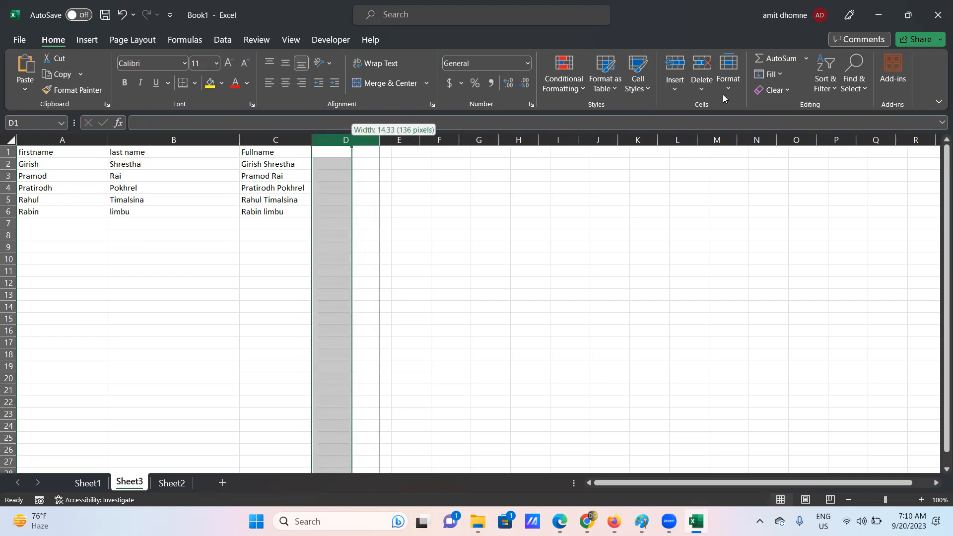
pyautogui.doubleClick(323, 150)
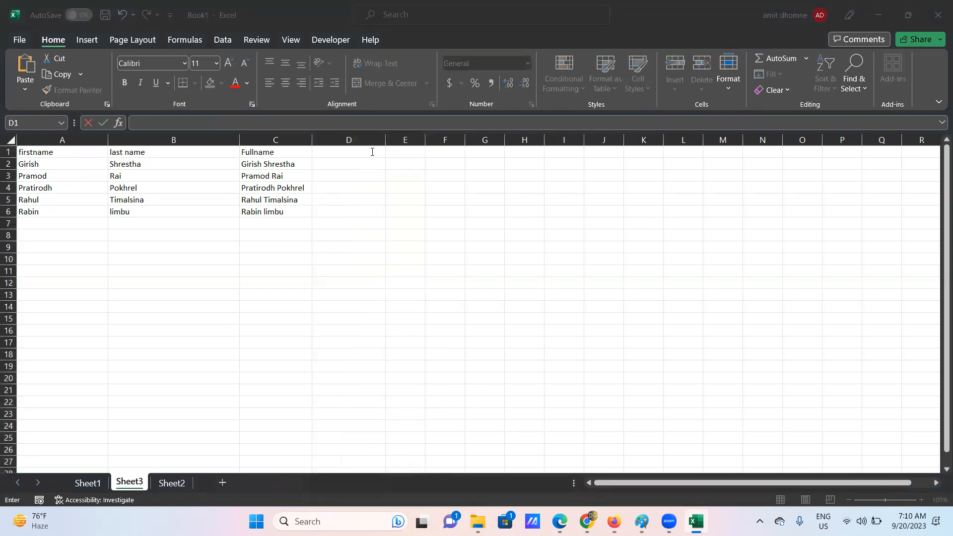
pyautogui.click(340, 152)
pyautogui.write('len')
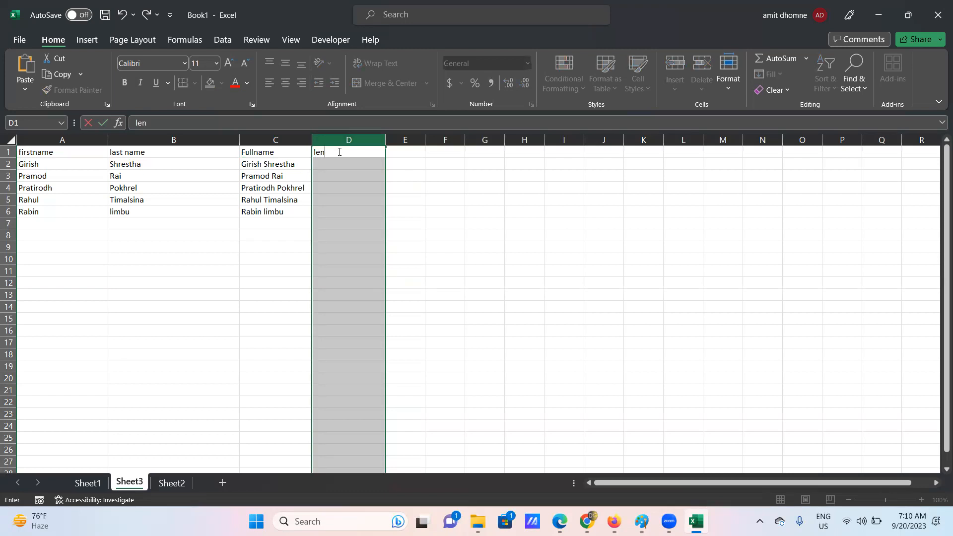
pyautogui.write('gth')
pyautogui.click(241, 248)
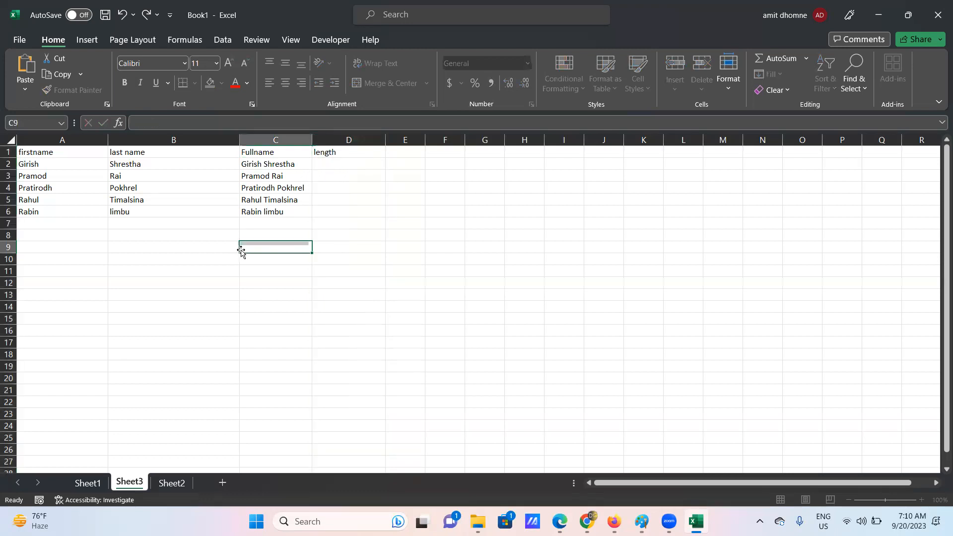
pyautogui.moveTo(239, 141); pyautogui.dragTo(71, 143)
pyautogui.doubleClick(212, 166)
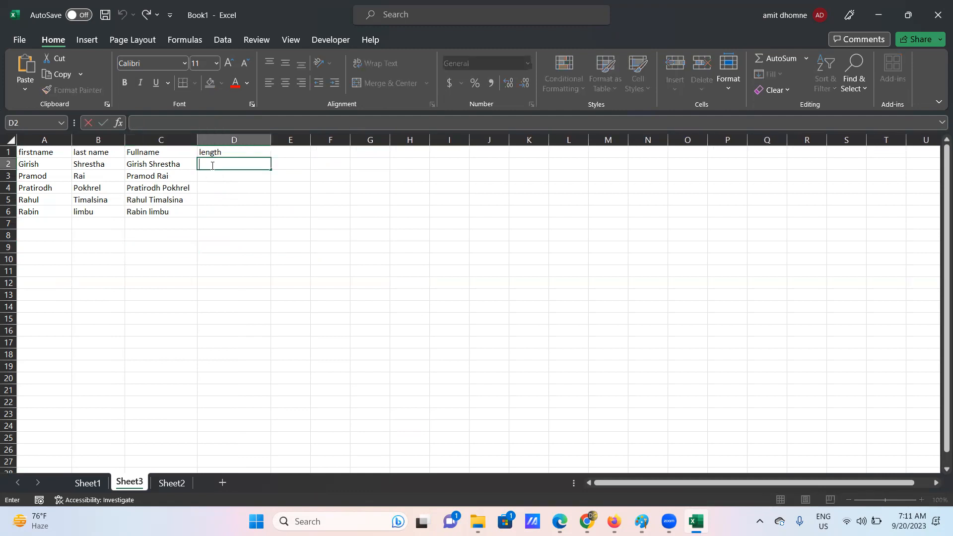
# - Enter =LEN(C2) in D2 to count the characters of the first full name
pyautogui.write('=le')
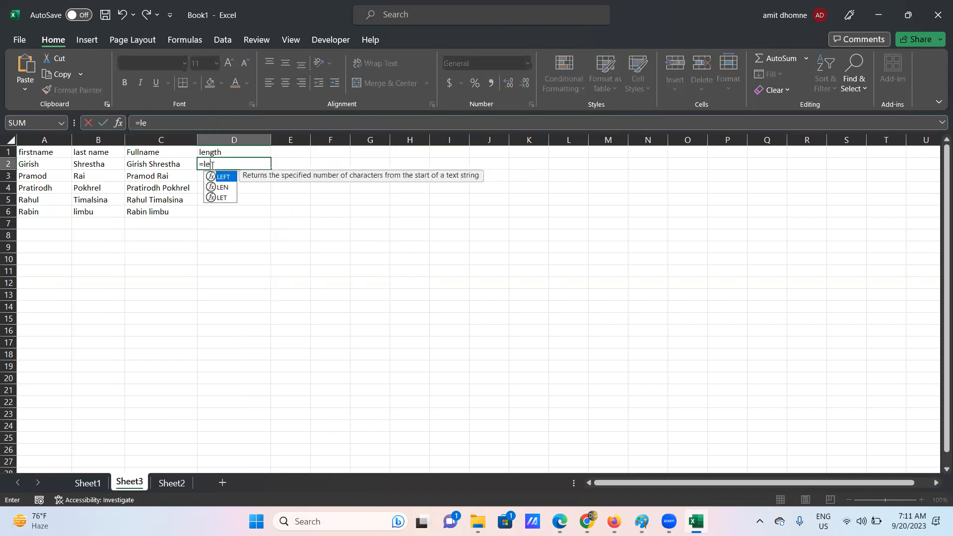
pyautogui.click(222, 187)
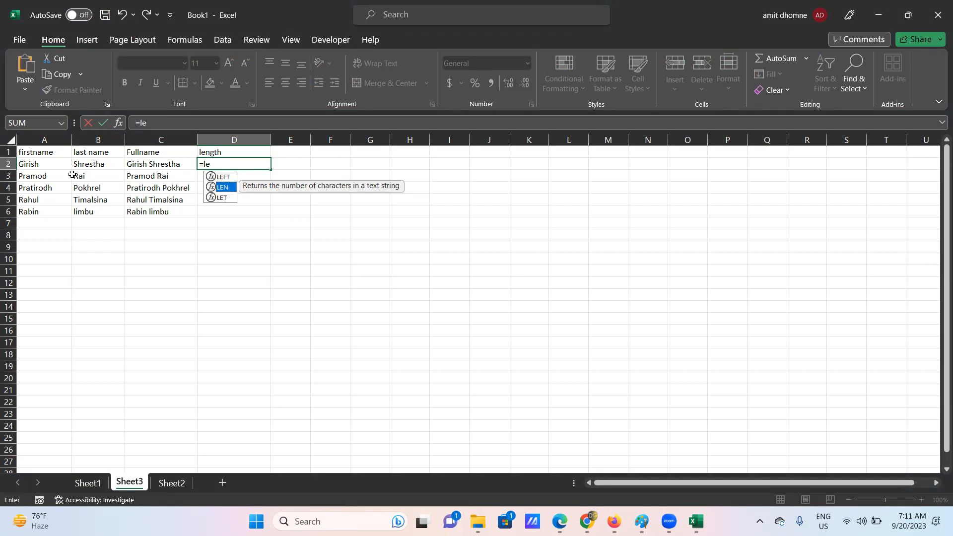
pyautogui.doubleClick(227, 187)
pyautogui.click(140, 166)
pyautogui.write(')')
pyautogui.press('Return')
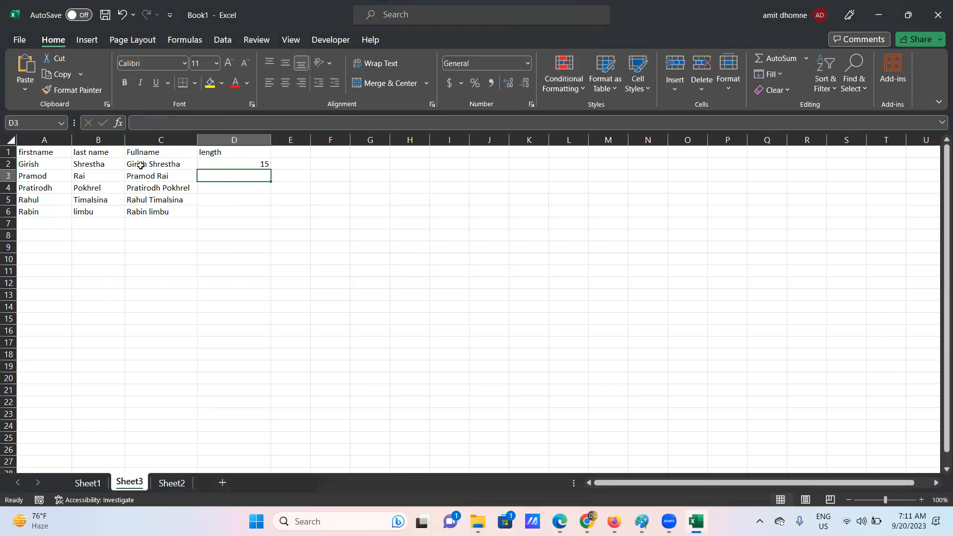
# - Fill the LEN formula down to D6, giving lengths 15, 10, 17, 15 and 11
pyautogui.click(238, 164)
pyautogui.moveTo(269, 170); pyautogui.dragTo(270, 214)
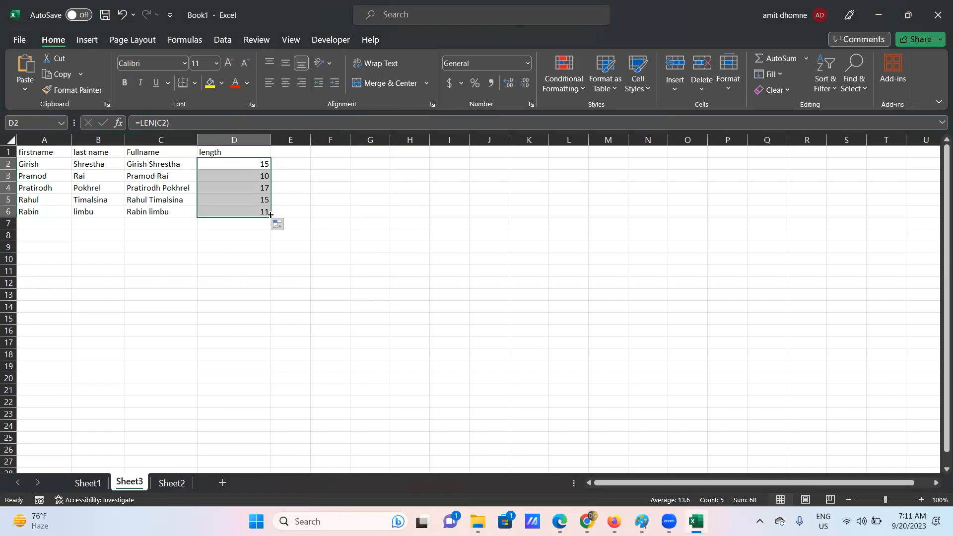
pyautogui.click(178, 213)
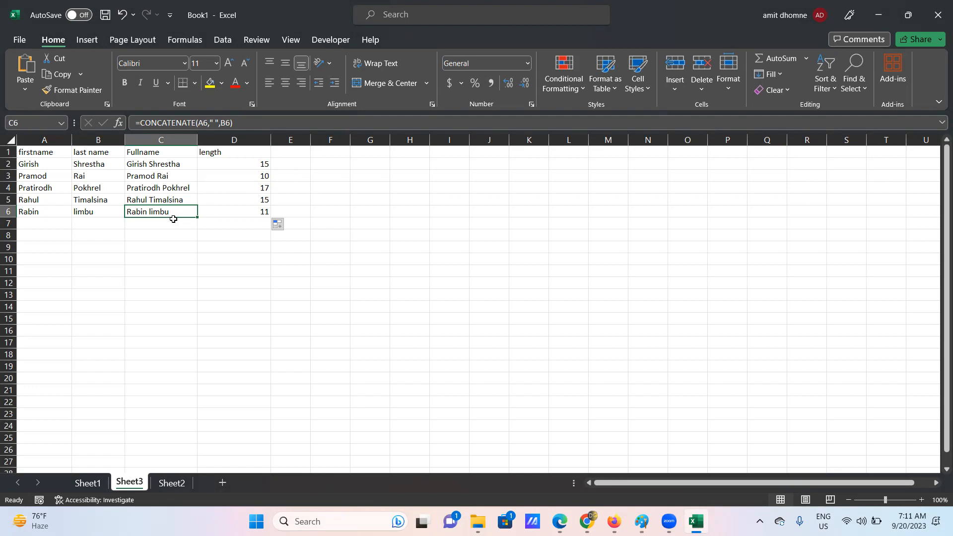
pyautogui.click(263, 212)
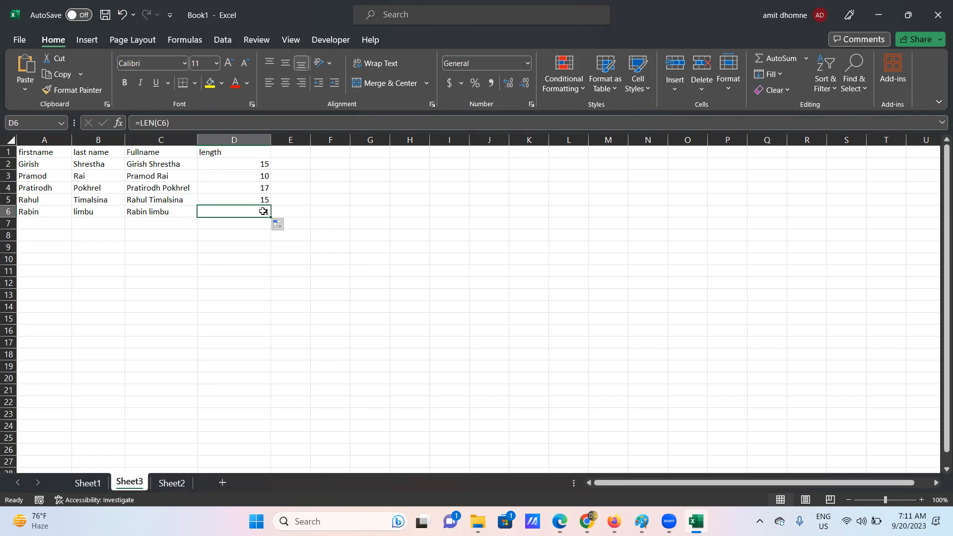
pyautogui.click(485, 22)
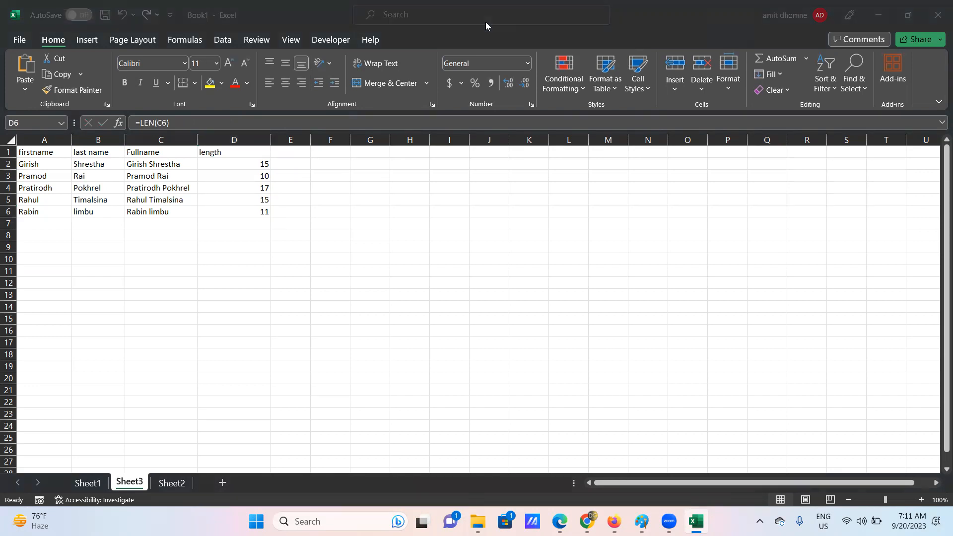